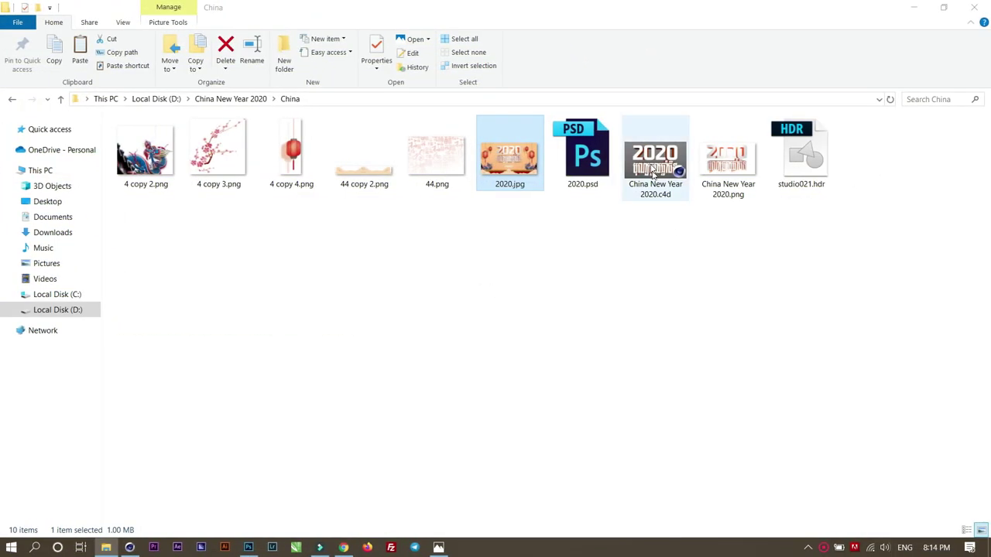
Step: Select China New Year 2020.c4d in the China project folder
left_click(653, 172)
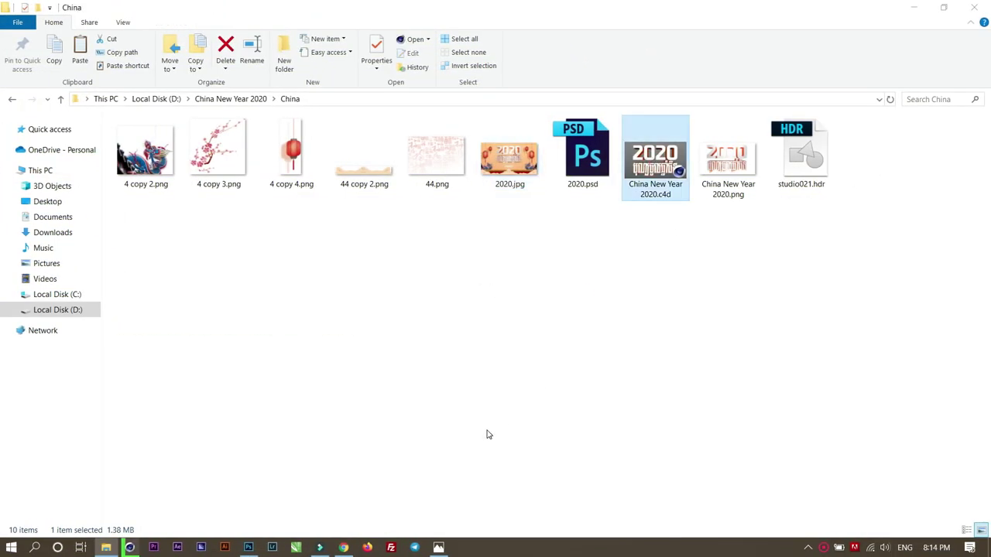
Step: Switch from File Explorer to the Cinema 4D window holding the China New Year 2020 scene
key("alt+Tab")
key("Escape")
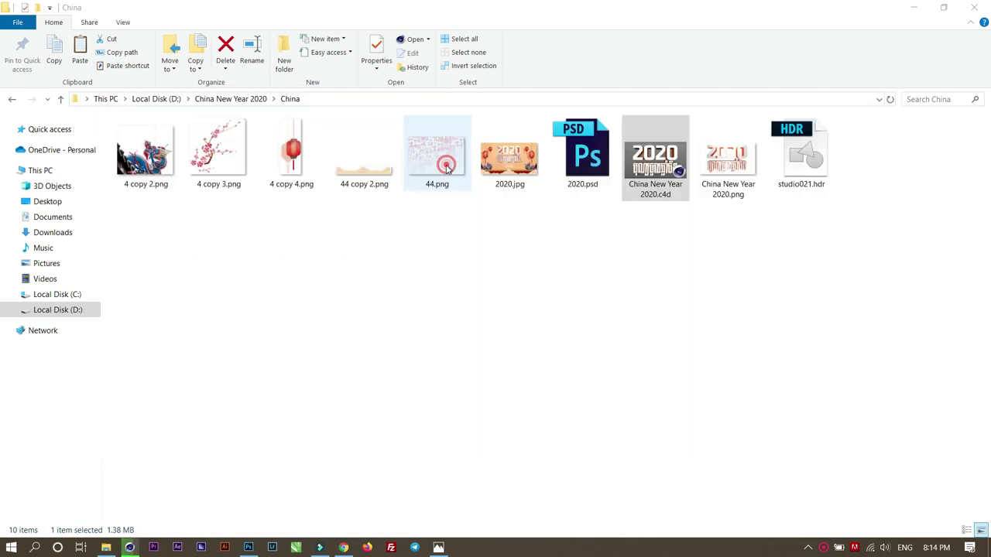
key("alt+Tab")
left_click(913, 7)
key("alt+Tab")
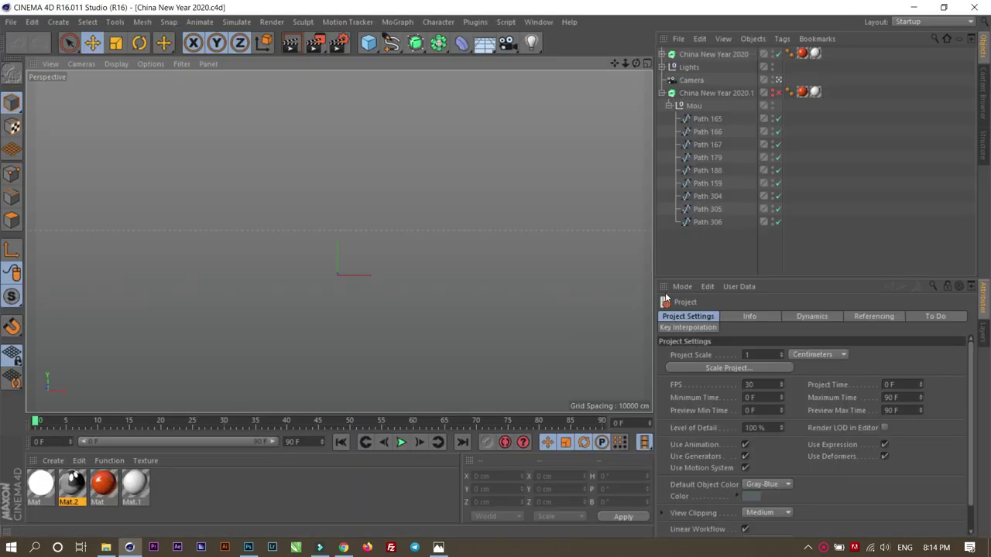
Step: Collapse the China New Year 2020.1 hierarchy and check the 2020 title extrusion selection
left_click(705, 237)
left_click(662, 93)
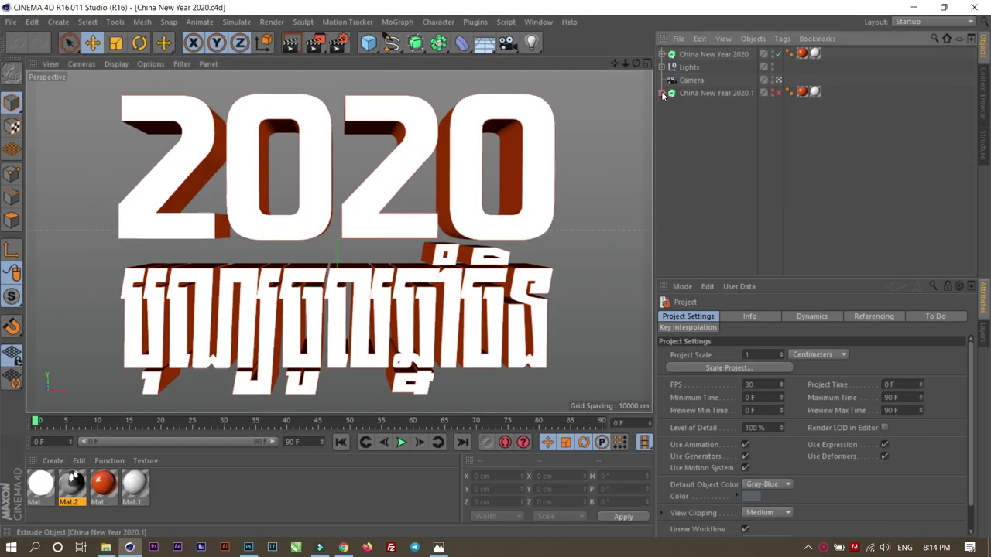
left_click(720, 127)
left_click(482, 117)
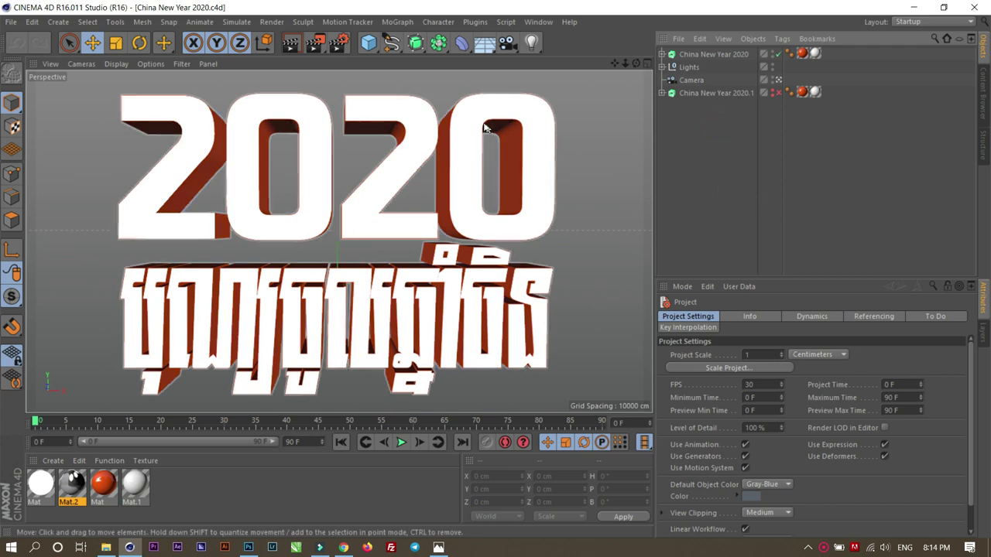
left_click(339, 397)
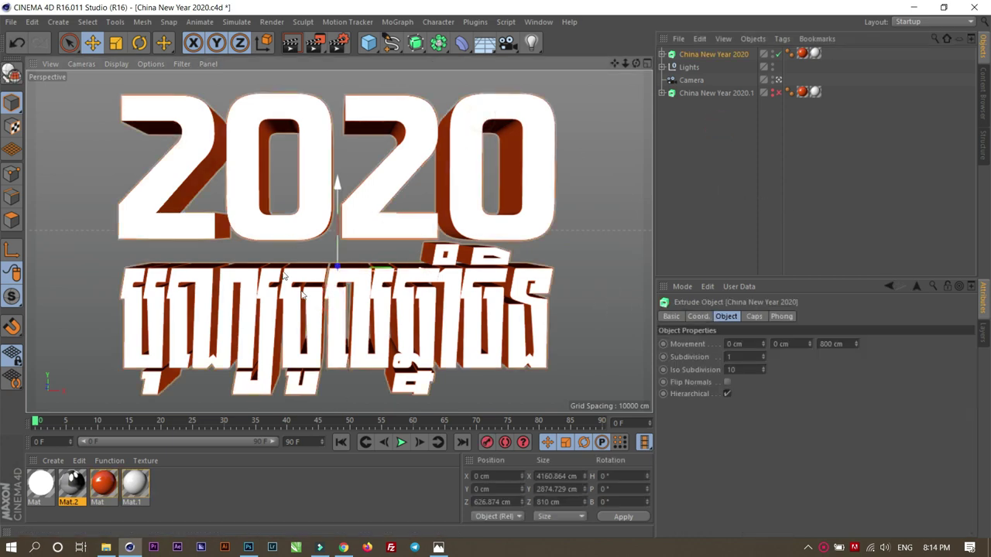
left_click(711, 127)
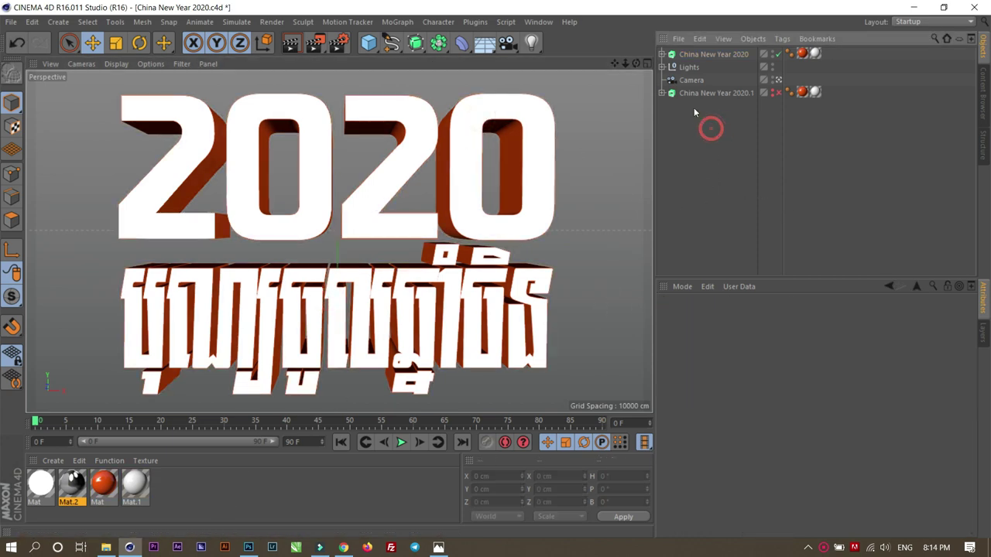
Step: Zoom out to see camera and lights, return to the scene Camera view, and render
left_click(779, 81)
scroll(555, 240, "down", 3)
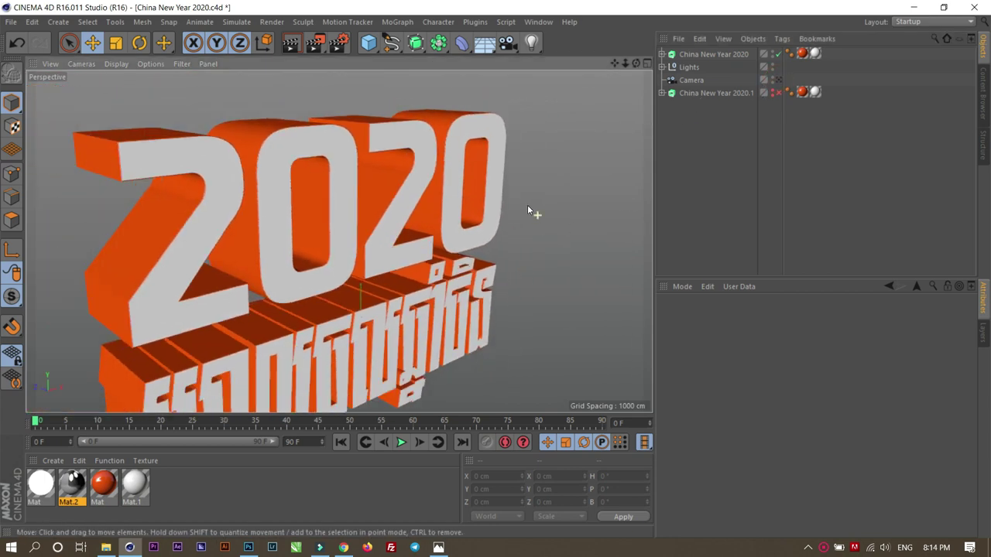
scroll(527, 204, "down", 3)
mouse_move(477, 230)
left_mouse_down()
mouse_move(425, 175)
mouse_move(397, 220)
mouse_move(281, 272)
mouse_move(513, 274)
mouse_move(639, 251)
mouse_move(500, 358)
mouse_move(457, 248)
left_mouse_up()
scroll(397, 220, "down", 3)
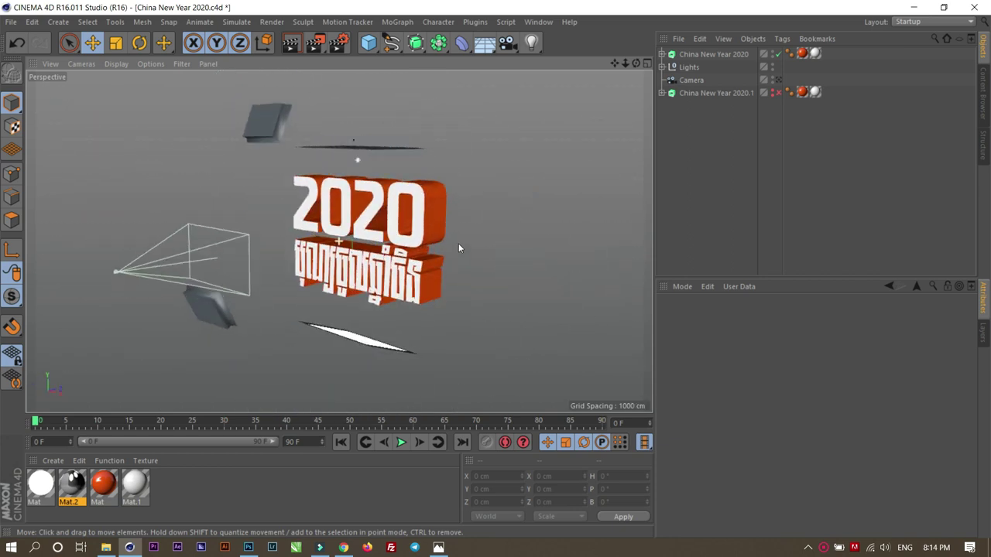
left_click(778, 80)
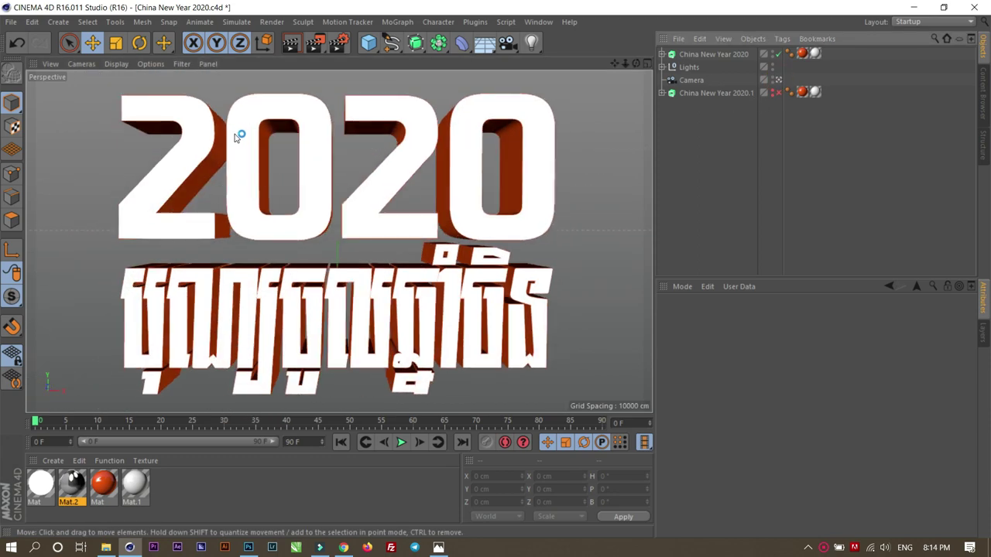
left_click(293, 44)
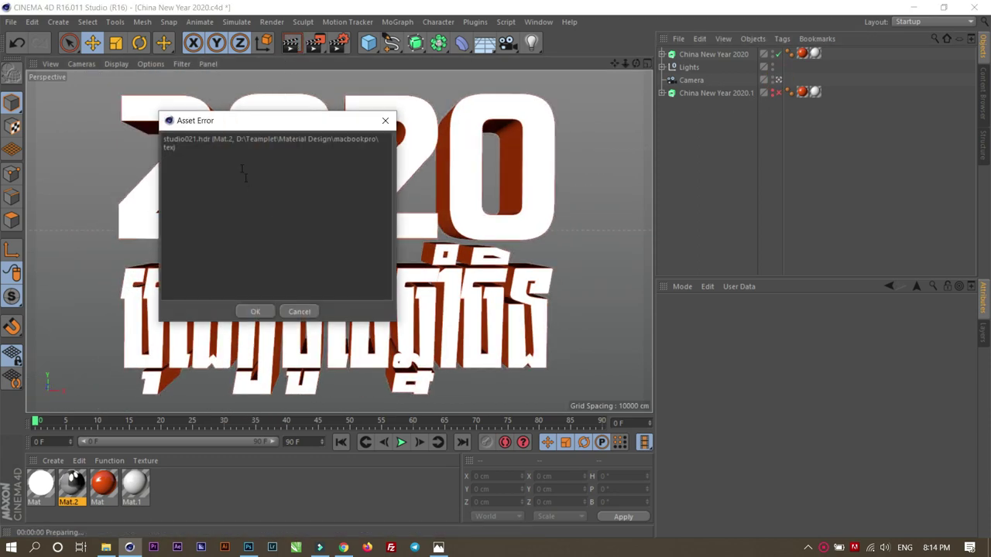
Step: Dismiss the Asset Error and relink Mat.2's texture to China\studio021.hdr
left_click_drag(192, 140, 265, 139)
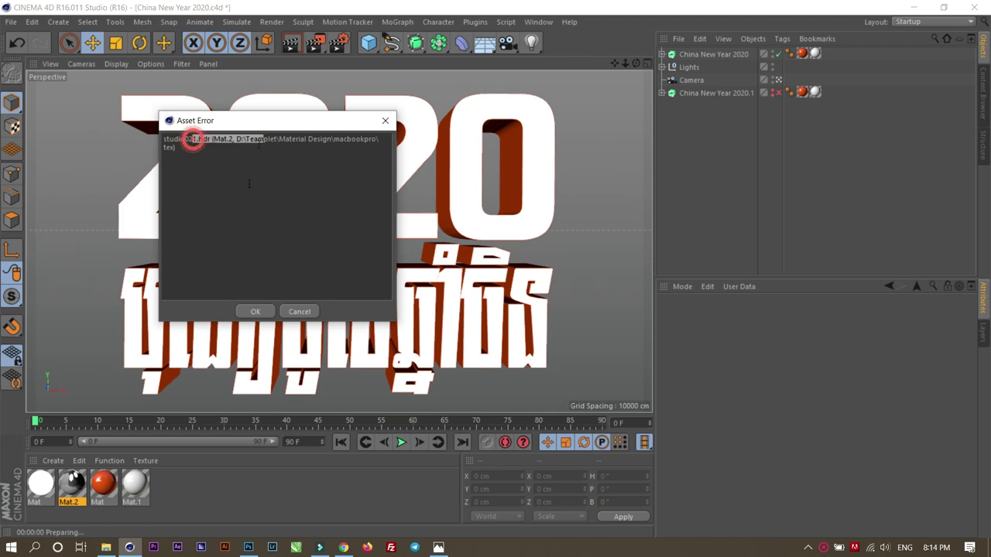
left_click(299, 311)
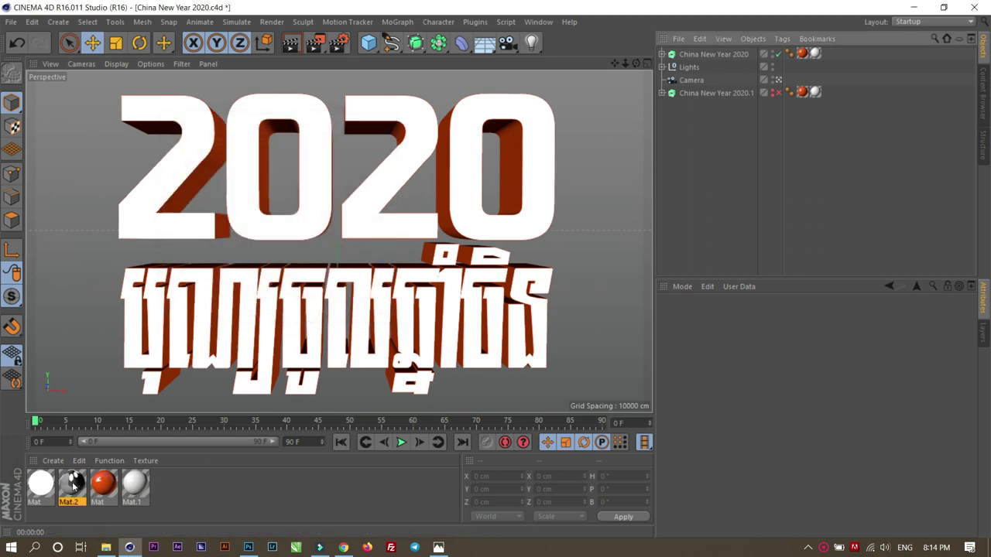
left_click(72, 484)
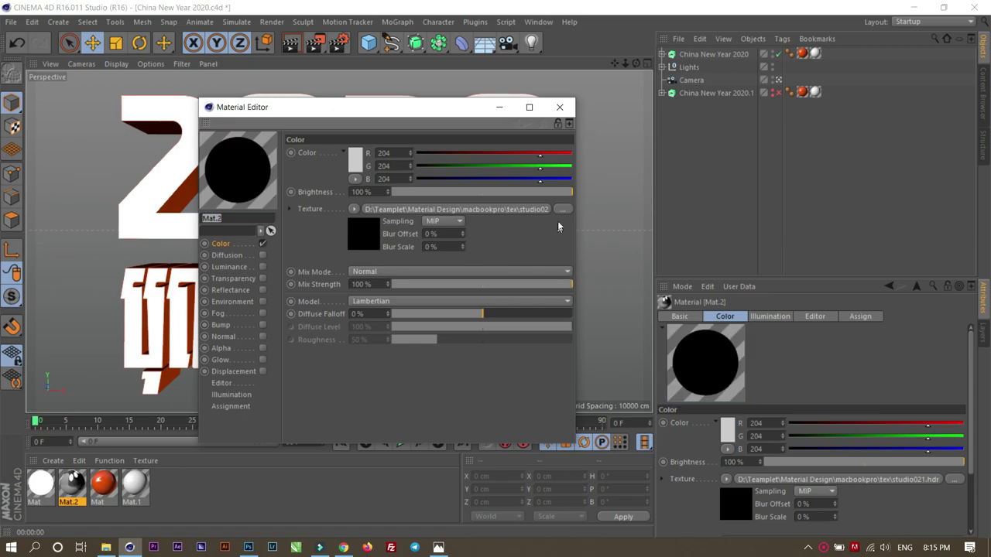
left_click(565, 210)
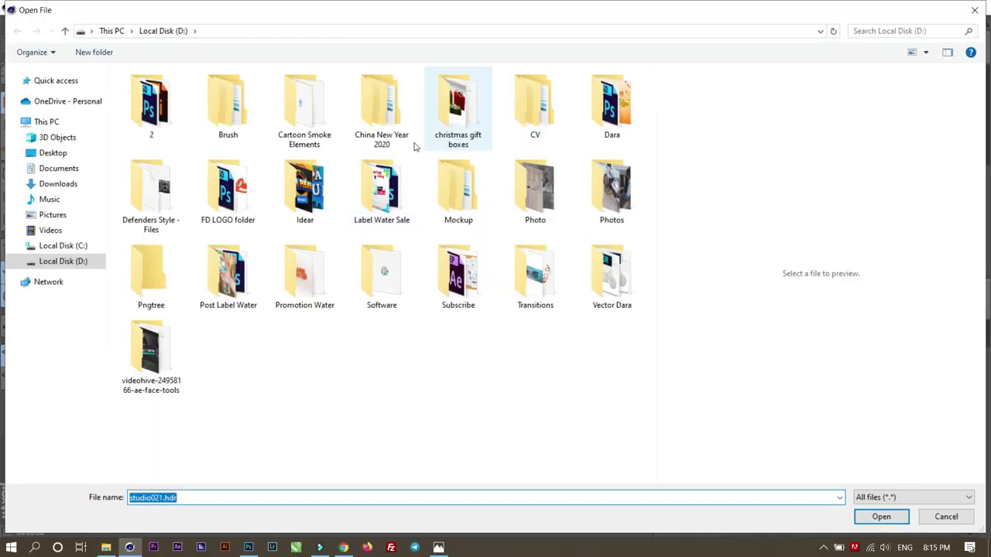
double_click(384, 124)
double_click(228, 104)
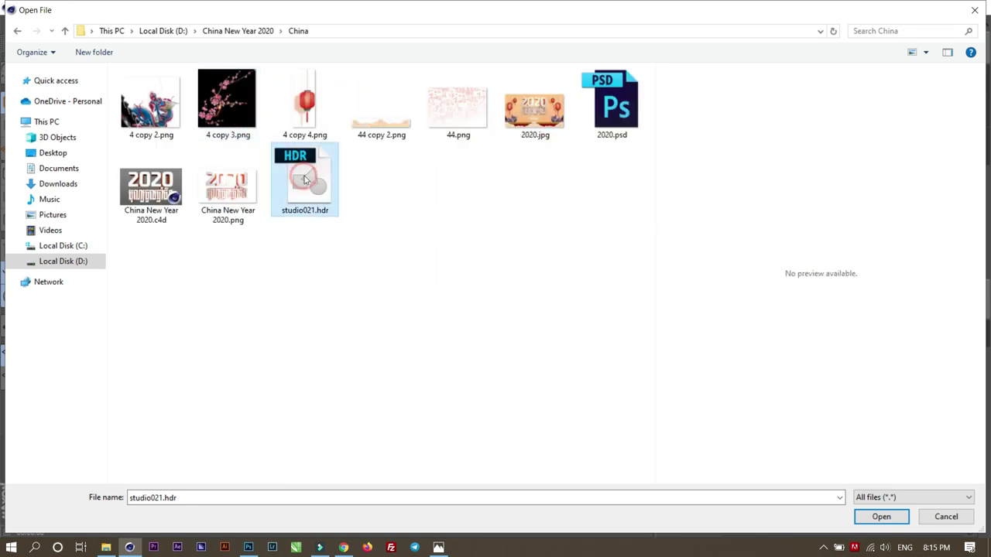
left_click(880, 517)
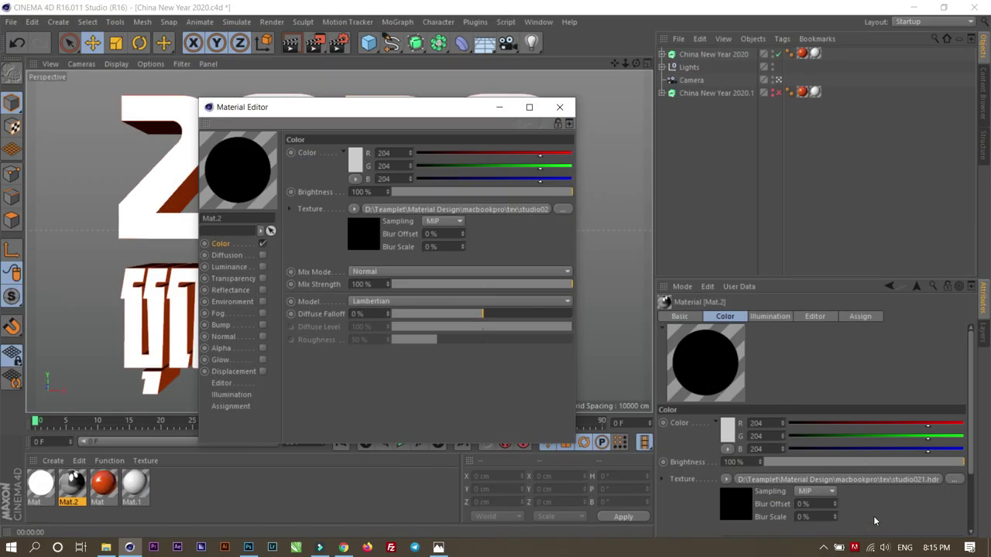
Step: Re-render the 2020 title and bring up the 2020.jpg reference image
left_click(560, 107)
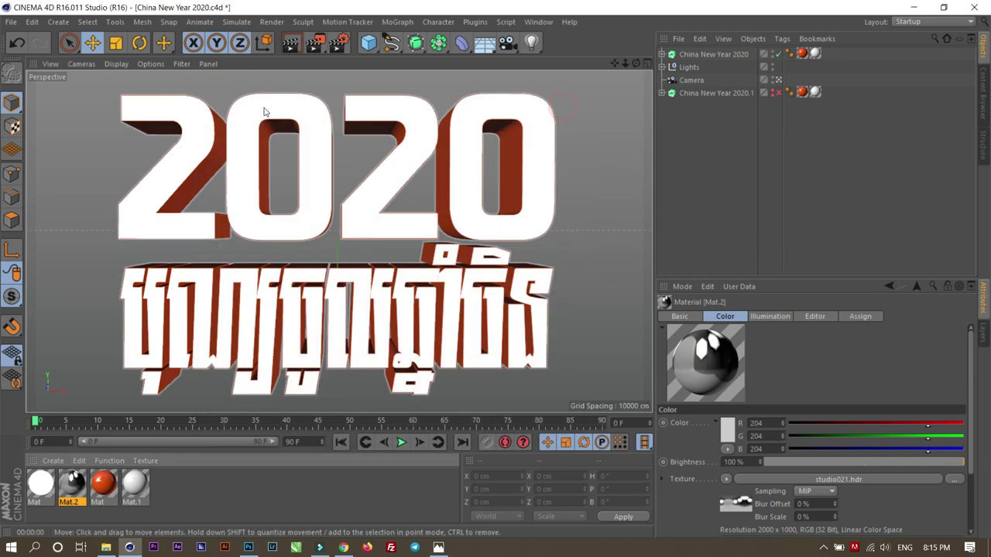
left_click(292, 44)
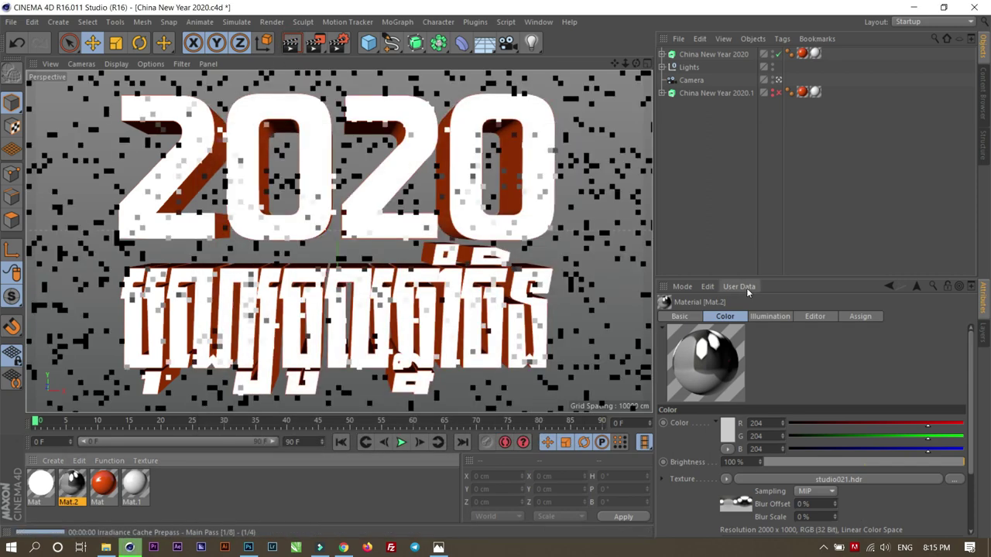
left_click(438, 547)
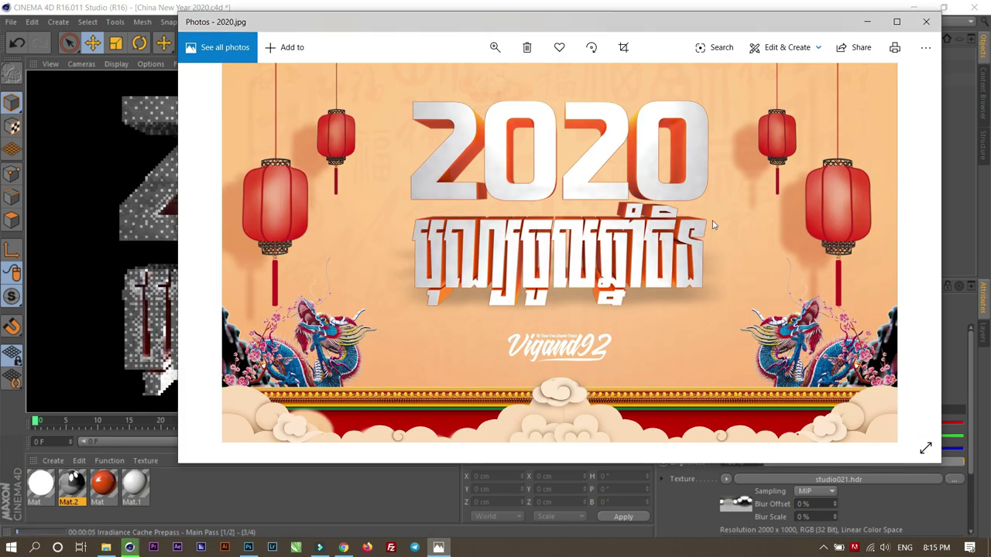
Step: Maximize the 2020.jpg reference banner in Photos, then close it
left_click(897, 21)
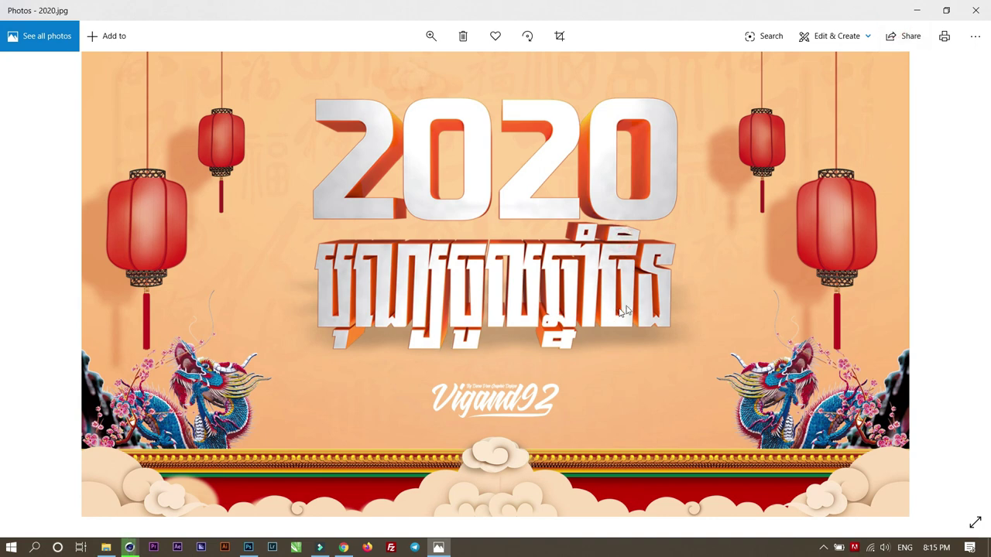
left_click(975, 10)
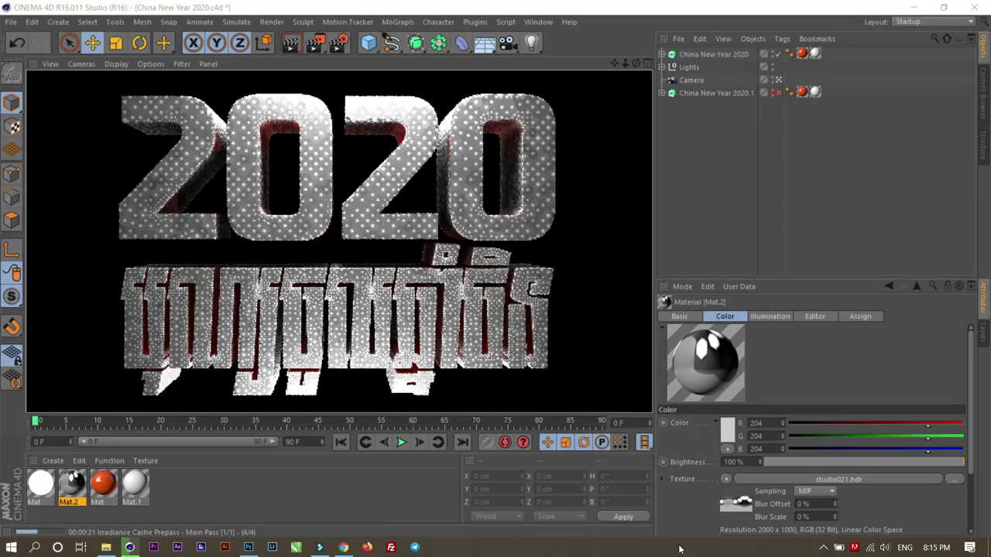
right_click(675, 552)
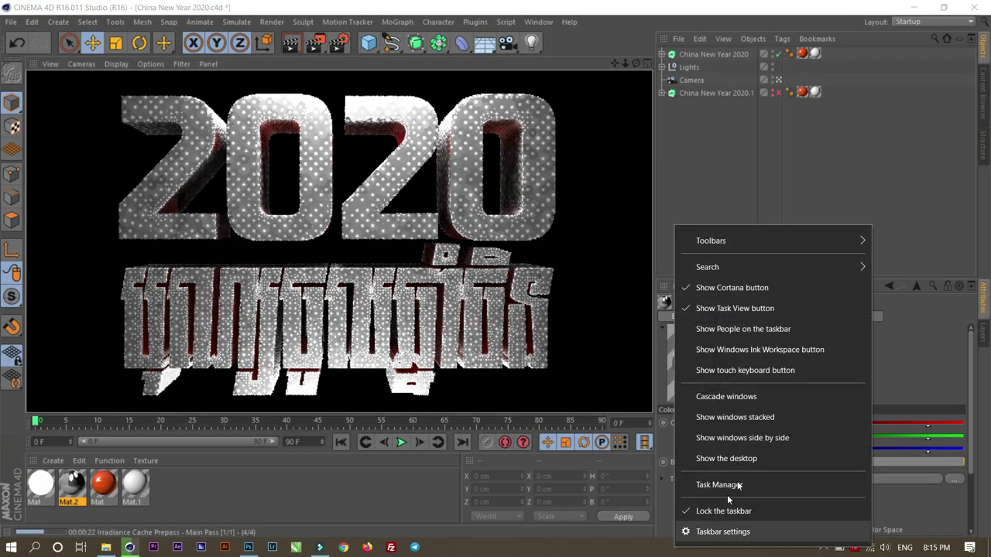
left_click(745, 484)
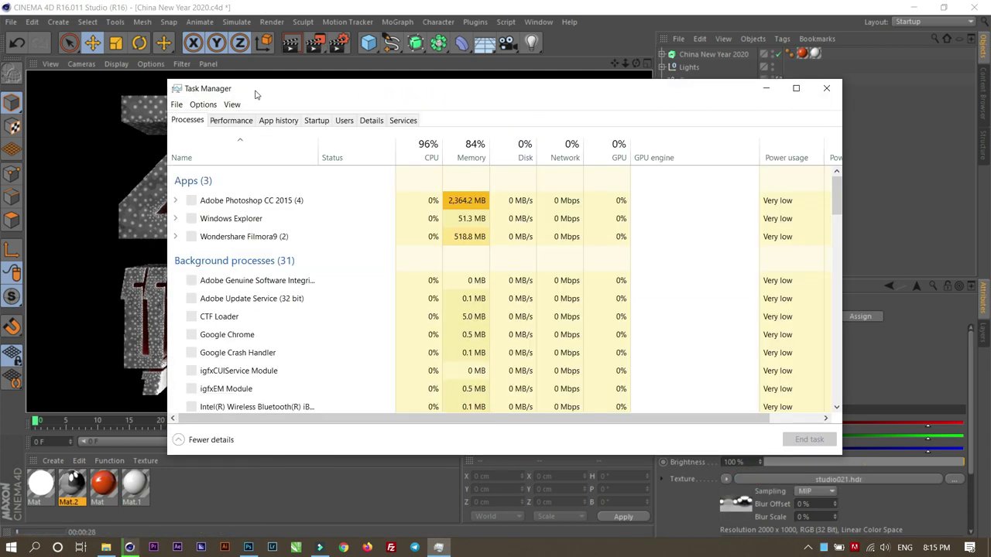
left_click(216, 124)
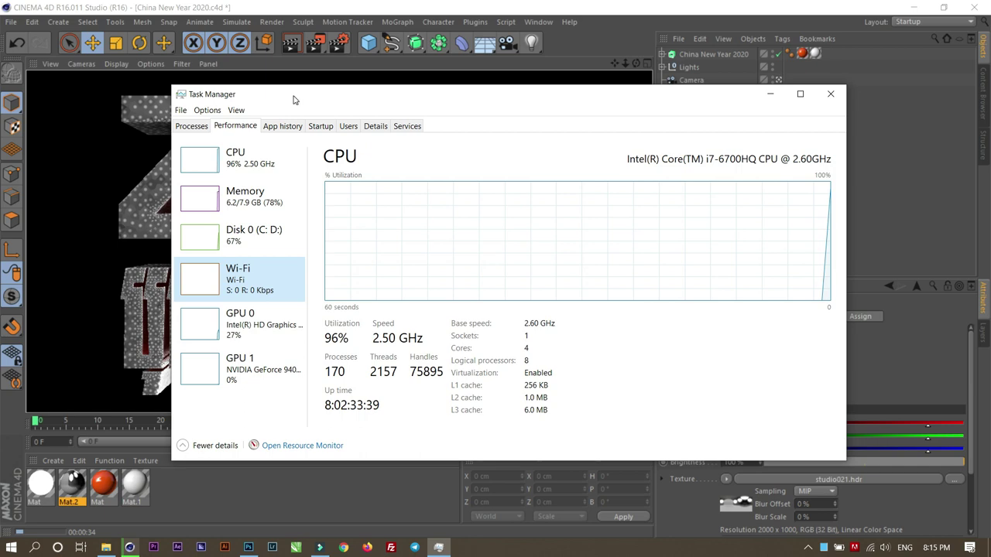
left_click_drag(292, 97, 372, 117)
left_click(333, 176)
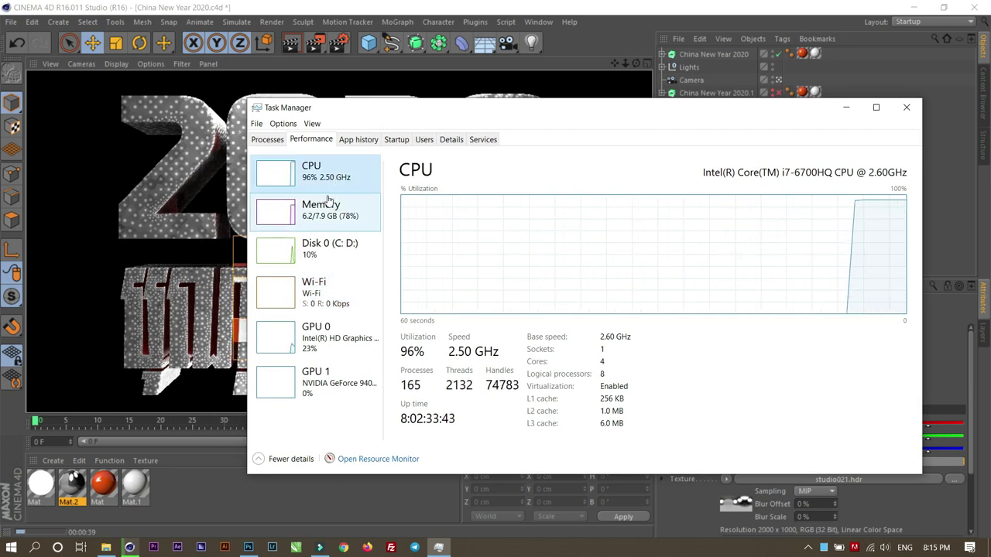
left_click(332, 206)
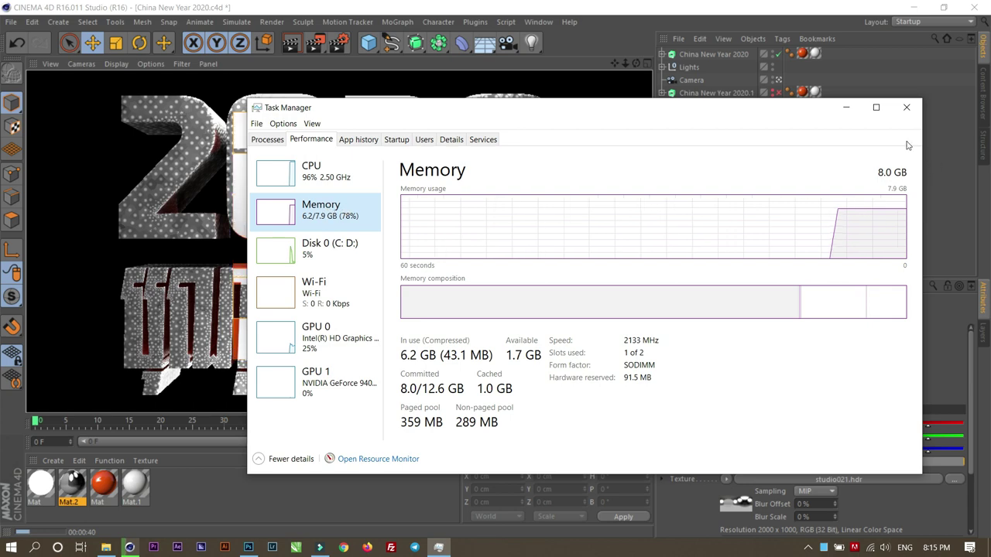
left_click(844, 108)
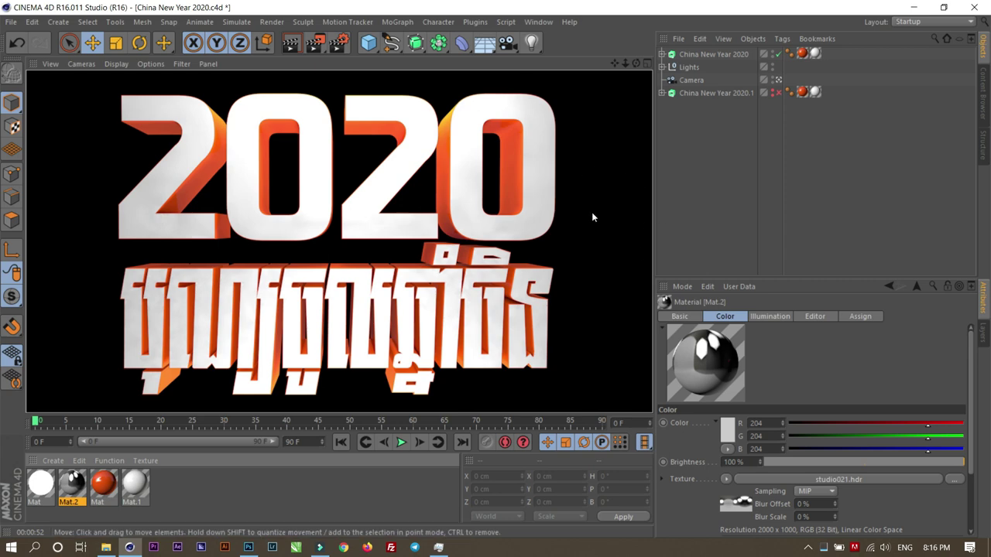
Step: Select all scene objects and exit Cinema 4D without saving the China New Year 2020 scene
left_click(711, 178)
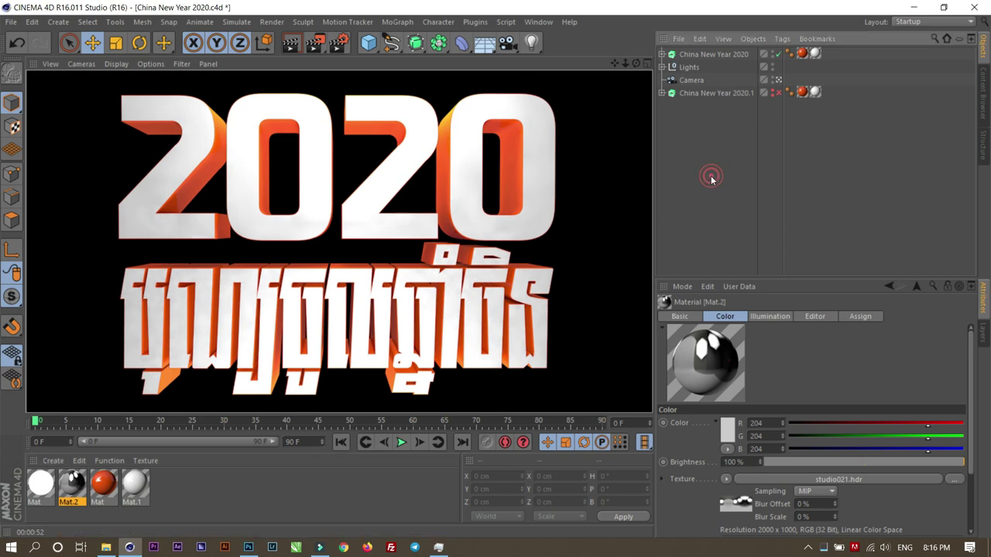
left_click_drag(695, 143, 802, 92)
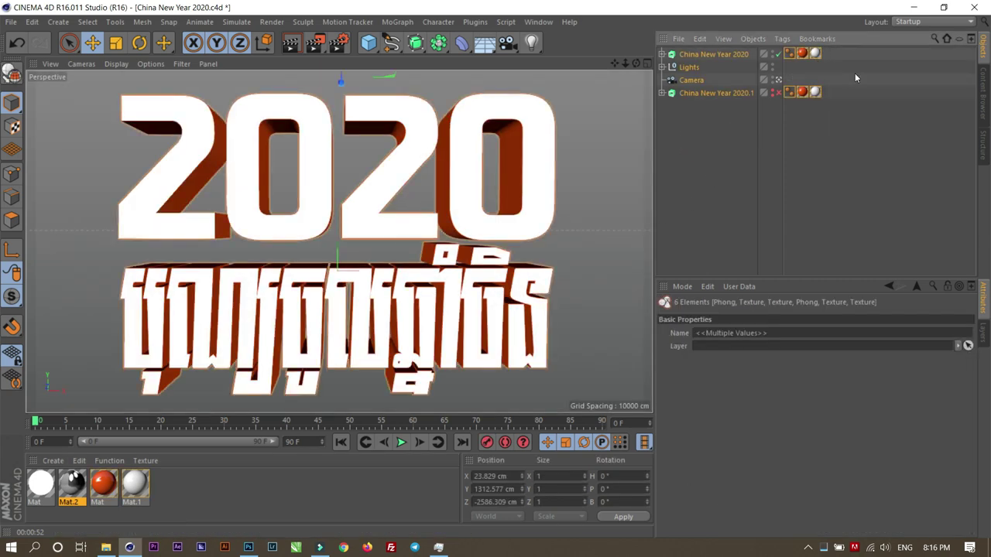
left_click(974, 7)
left_click(508, 325)
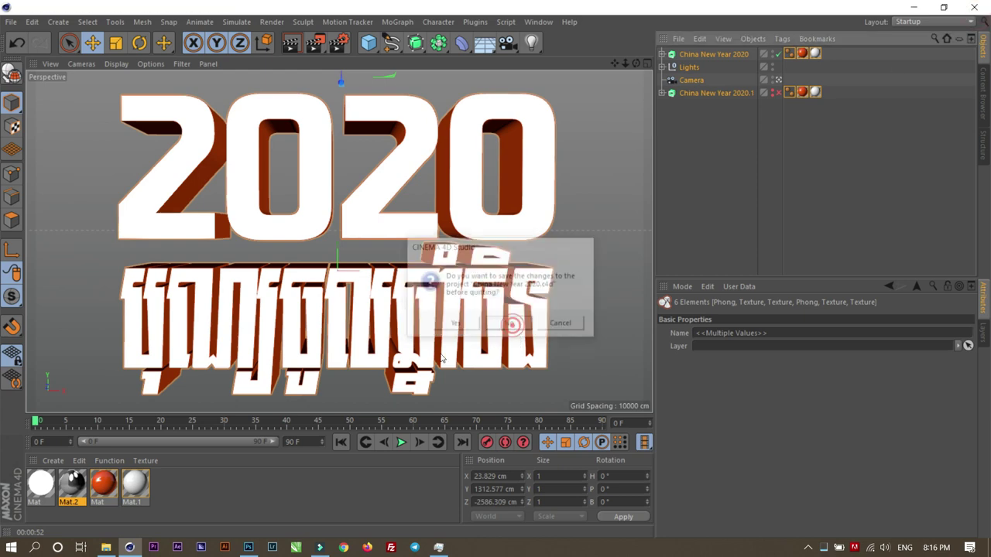
left_click(442, 257)
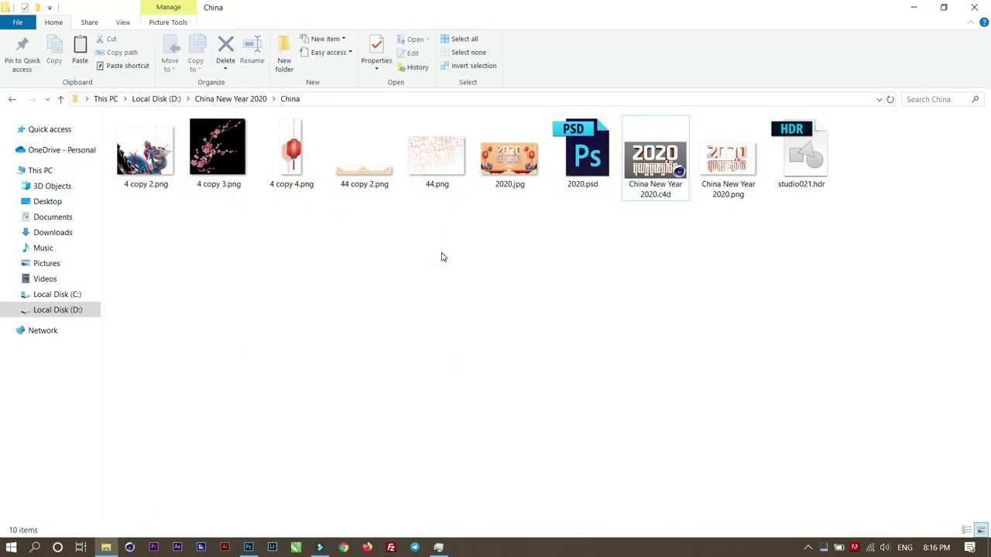
Step: Refresh the China folder and drag China New Year 2020.png into Photoshop
right_click(475, 311)
left_click(504, 360)
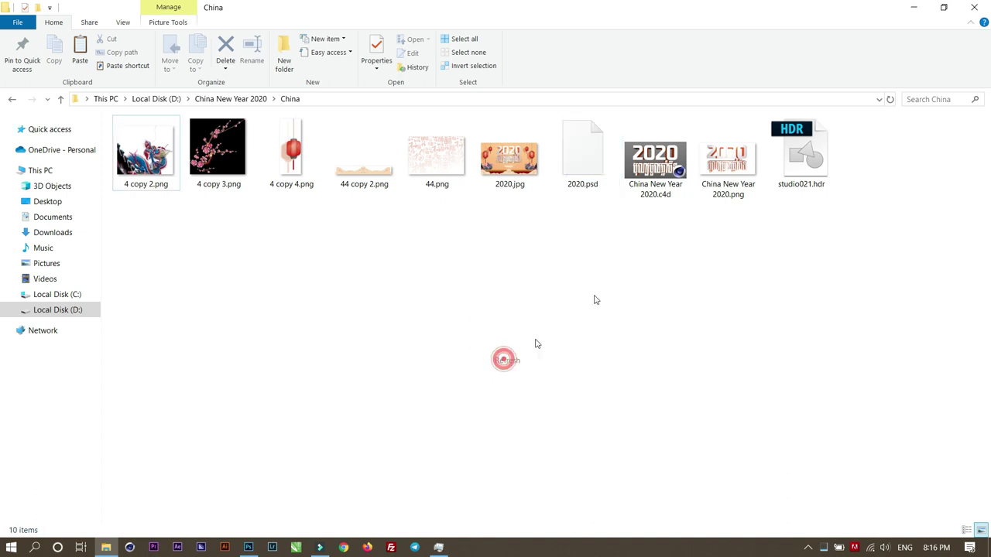
left_click(728, 167)
mouse_move(733, 180)
left_mouse_down()
mouse_move(304, 446)
mouse_move(467, 380)
left_mouse_up()
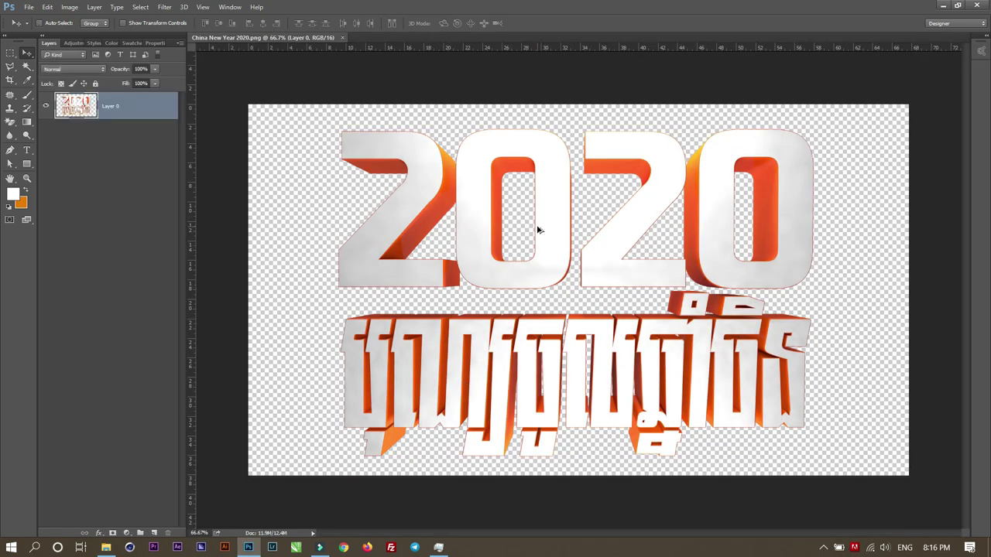
Step: Set the 2020 image's resolution to 72 Pixels/Centimeter in Image Size
key("ctrl+alt+i")
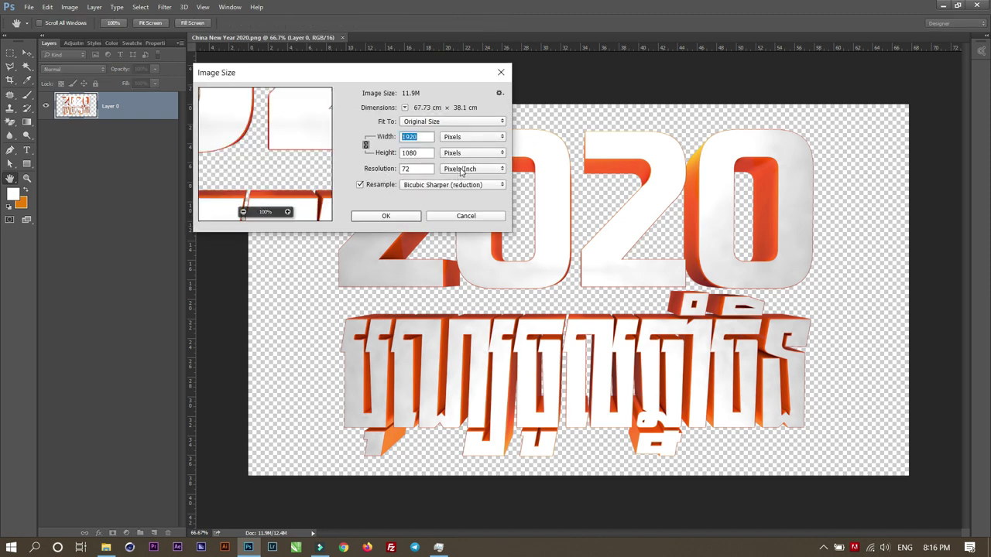
left_click(461, 169)
left_click(463, 185)
left_click(414, 169)
double_click(419, 169)
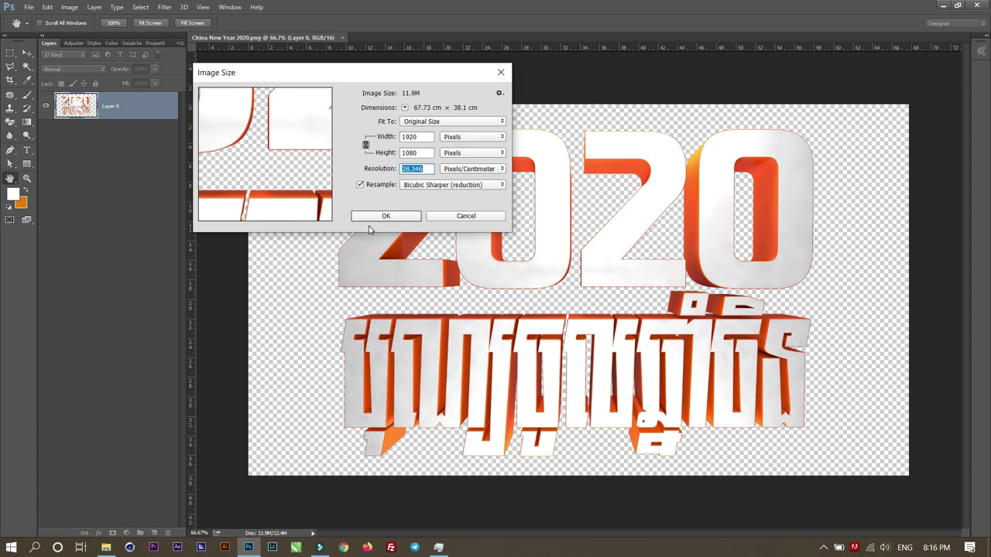
type("72")
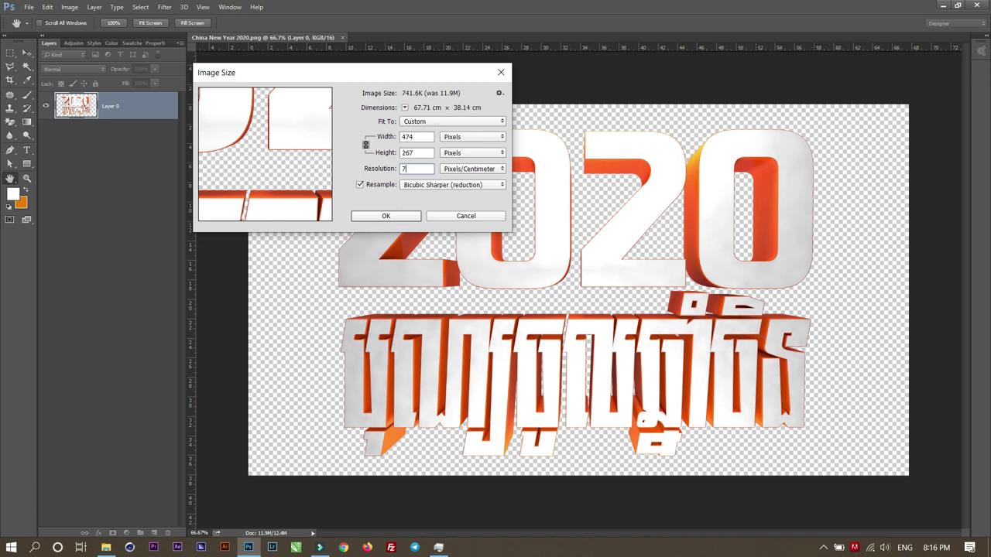
key("Return")
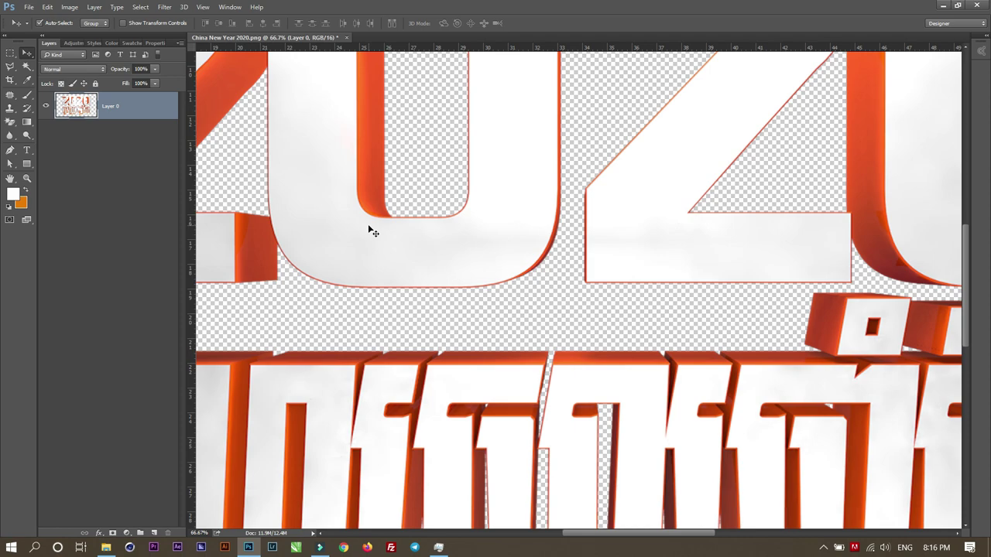
Step: Inspect the 2020 title at several zoom levels and select its layer
key("ctrl+plus")
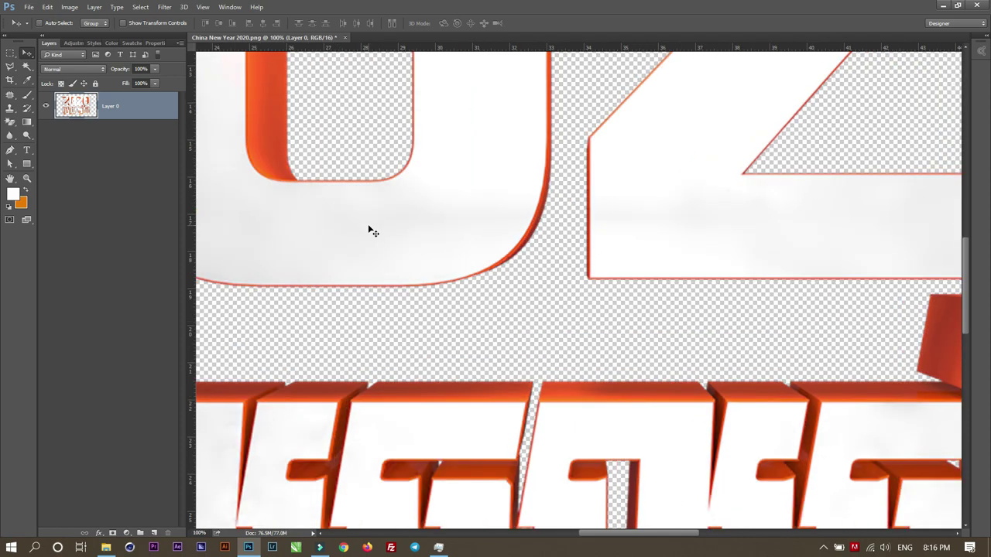
key("ctrl+0")
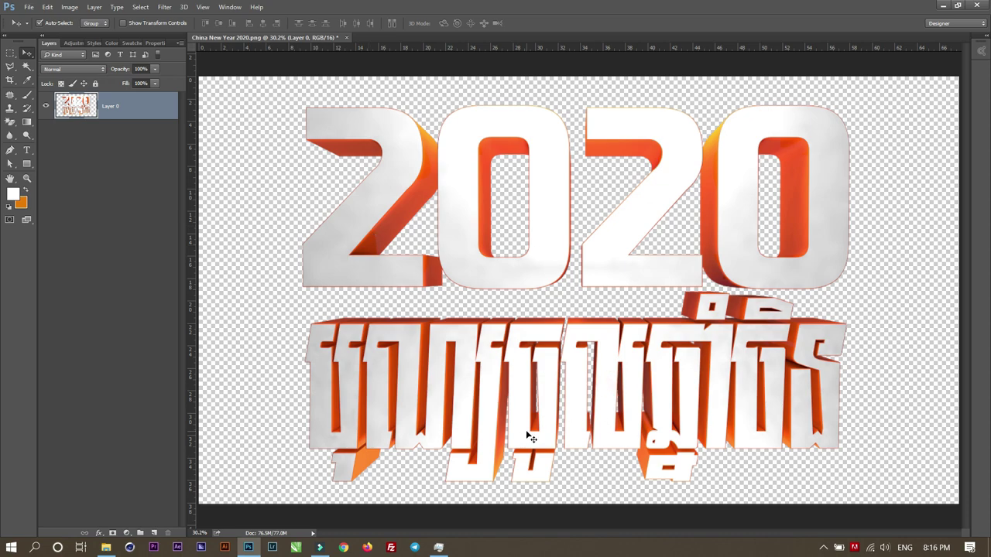
key("ctrl+minus")
key("ctrl+minus")
key("ctrl+minus")
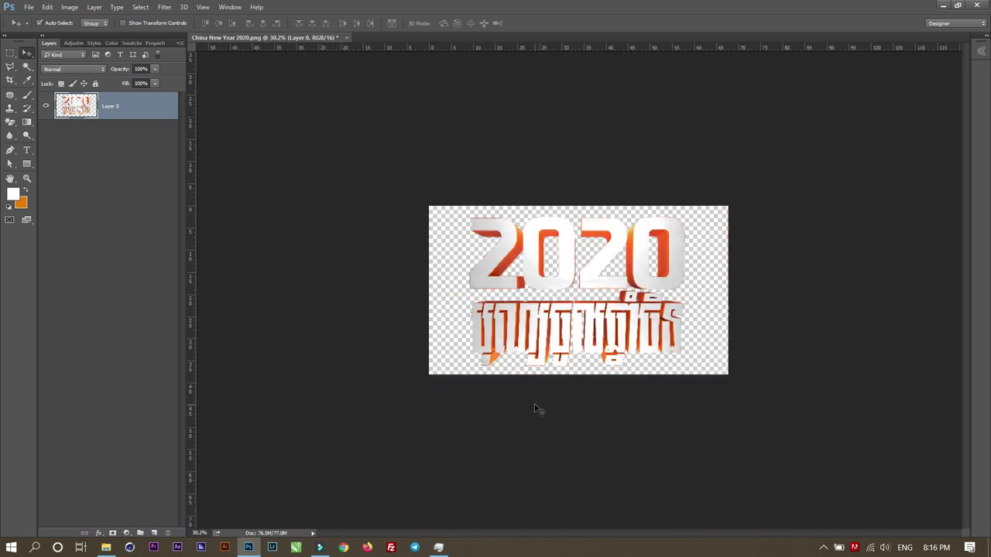
key("ctrl+1")
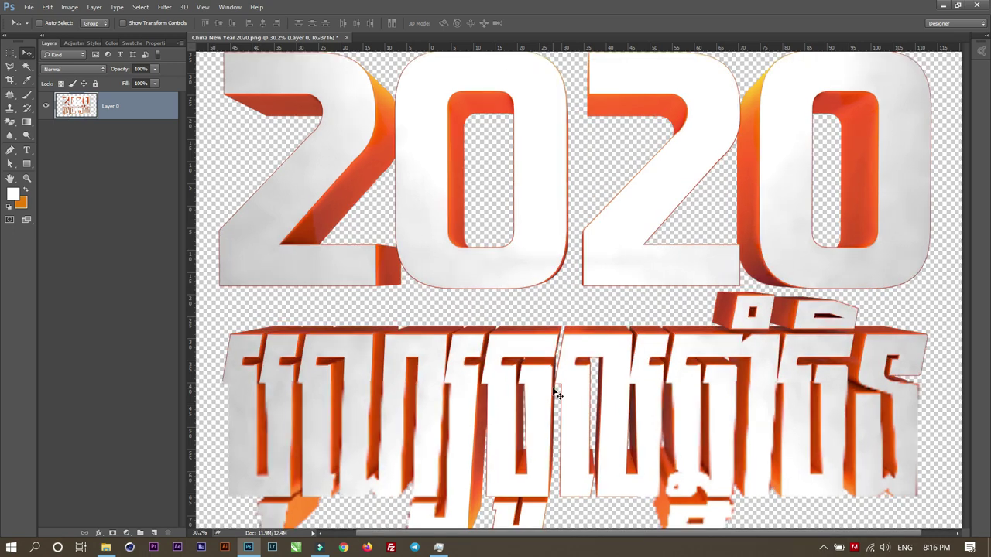
left_click(674, 374)
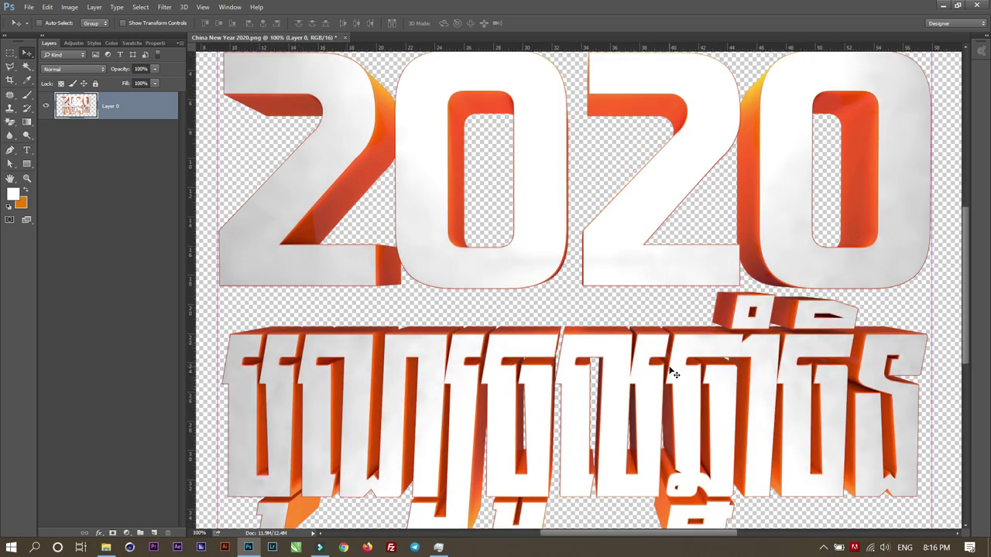
key("ctrl+0")
Step: Select All and align the title layer to the horizontal and vertical canvas centres
key("ctrl+a")
left_click(220, 24)
left_click(220, 24)
key("ctrl+t")
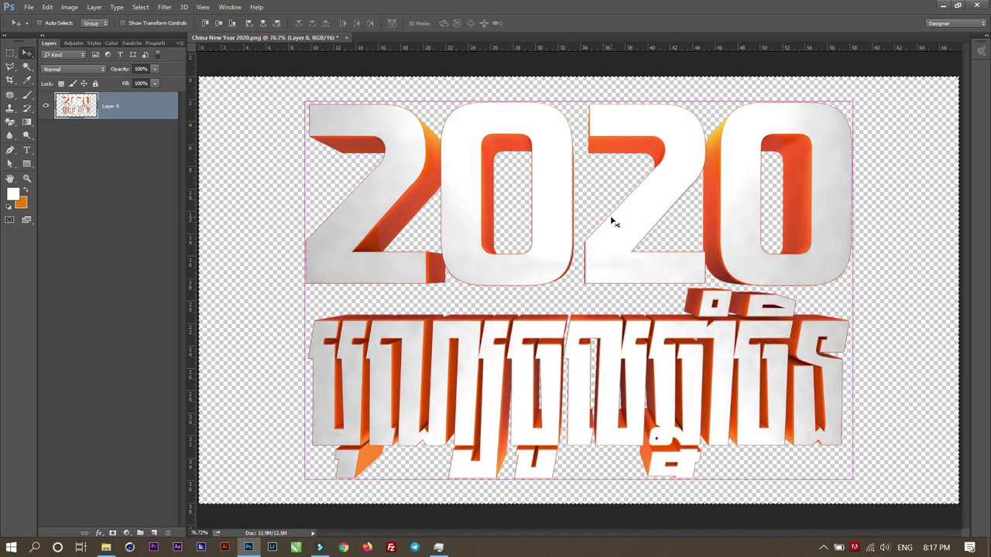
Step: Scale the 2020 title down to about 59.5% and move it toward the top of the canvas
left_click_drag(852, 99, 733, 171)
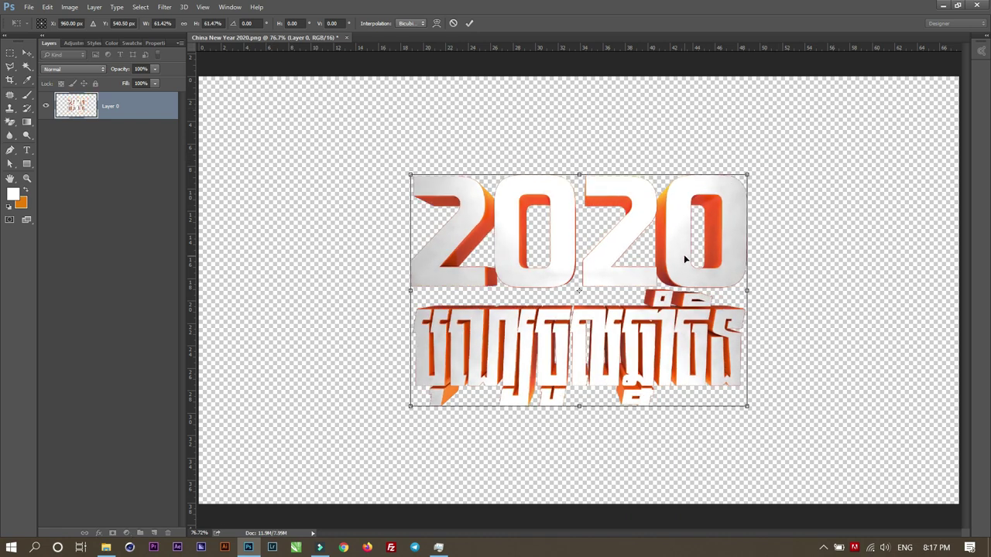
left_click_drag(681, 255, 683, 210)
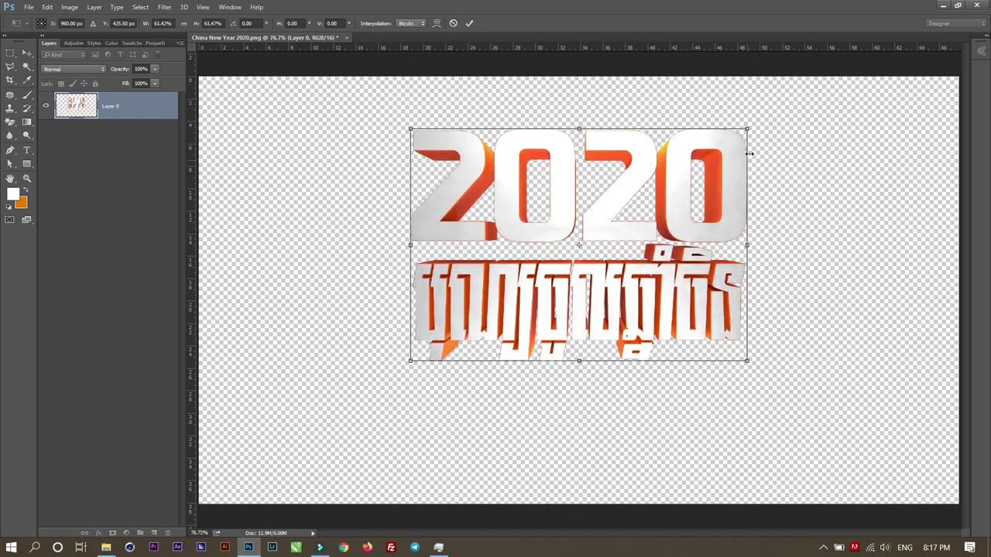
left_click_drag(749, 129, 742, 132)
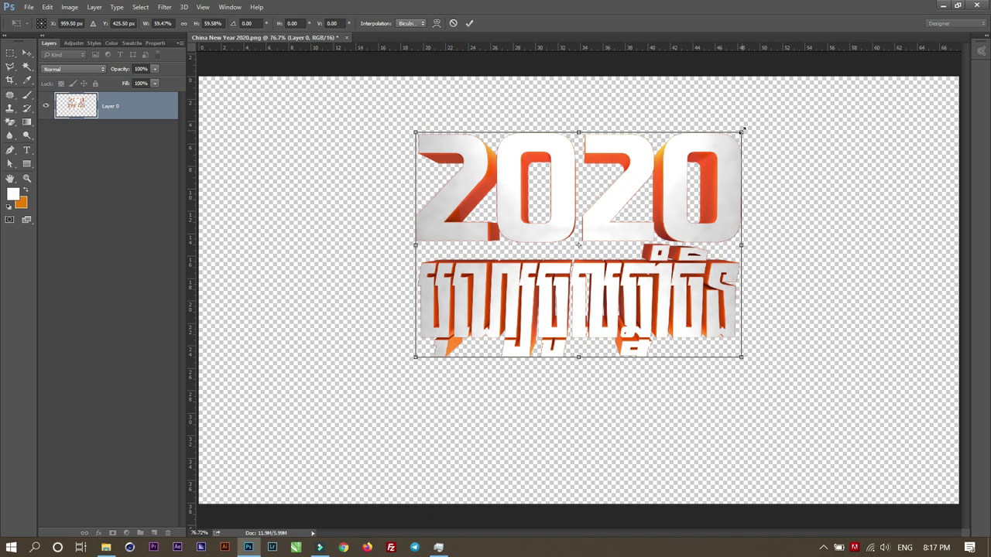
key("Return")
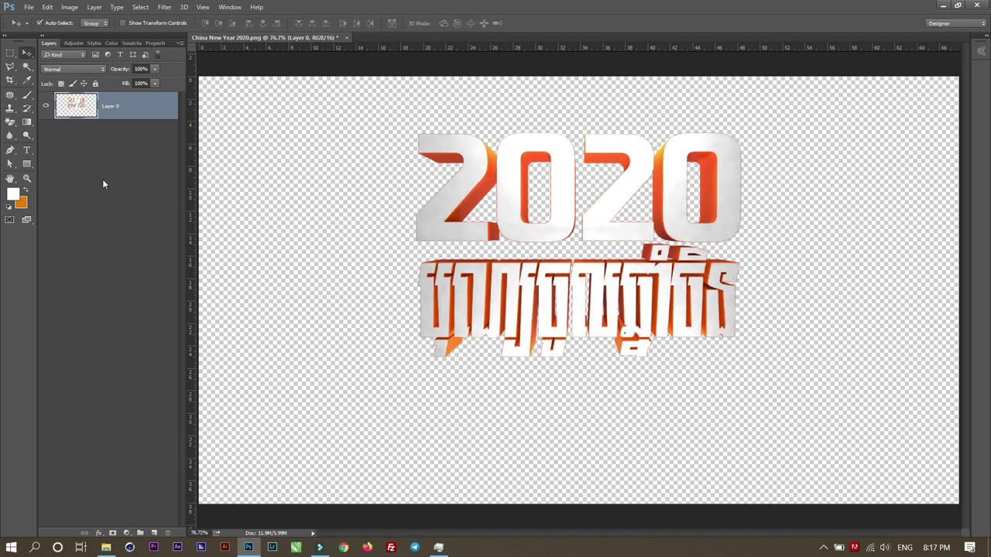
Step: Add an empty Layer 1 above the title with the Gradient tool active
key("g")
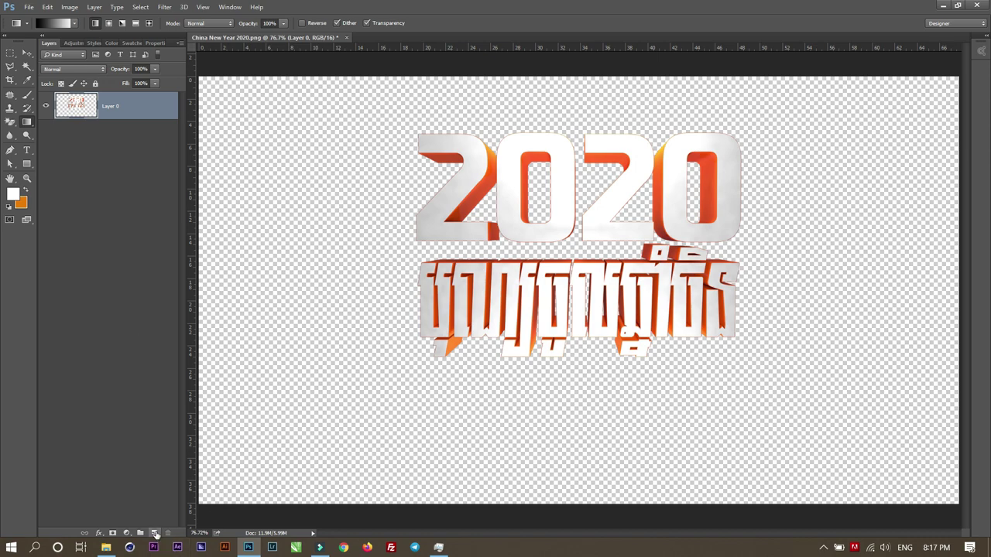
left_click(154, 533)
left_click(109, 24)
left_click(59, 22)
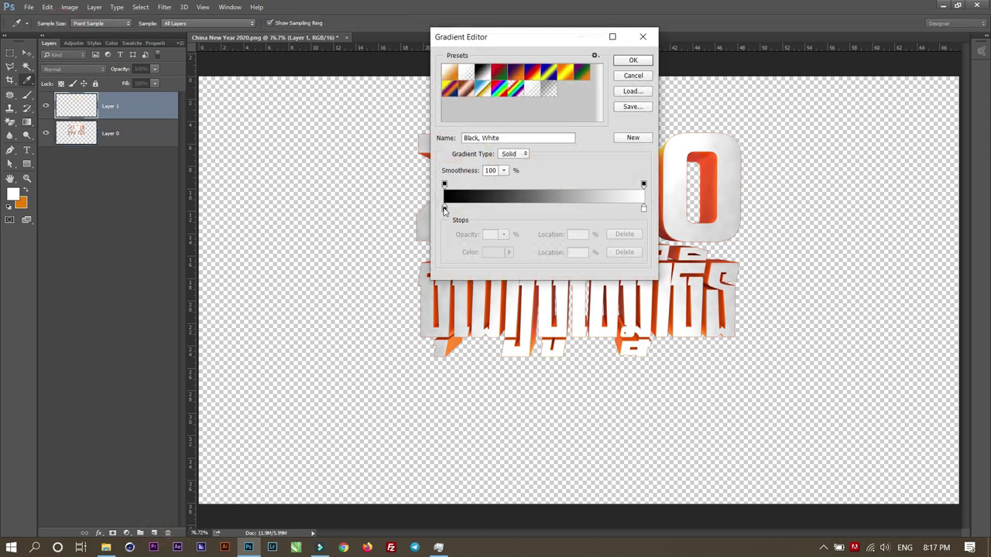
Step: Set the gradient's left stop to pale cream ffdfa6
left_click(444, 208)
left_click(490, 254)
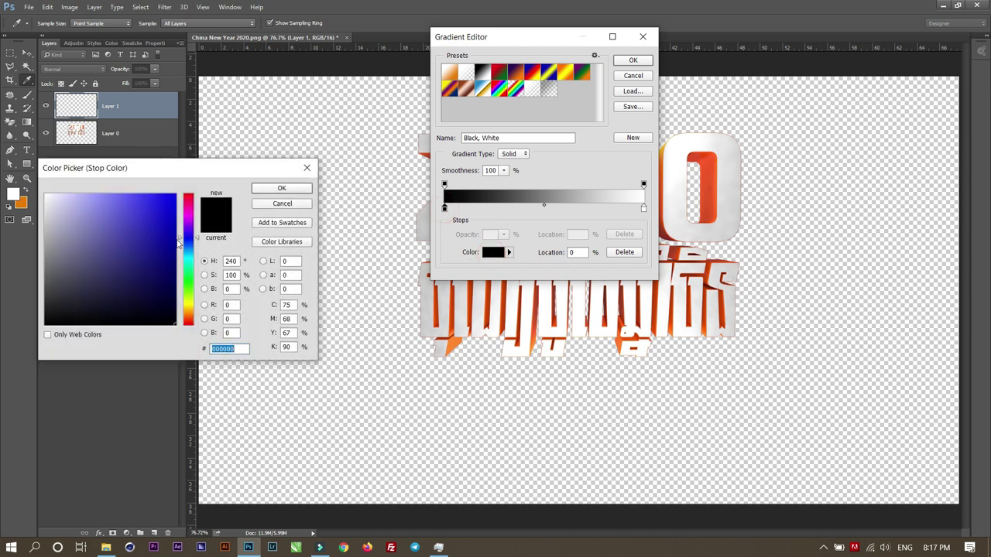
left_click_drag(192, 219, 188, 312)
left_click(110, 201)
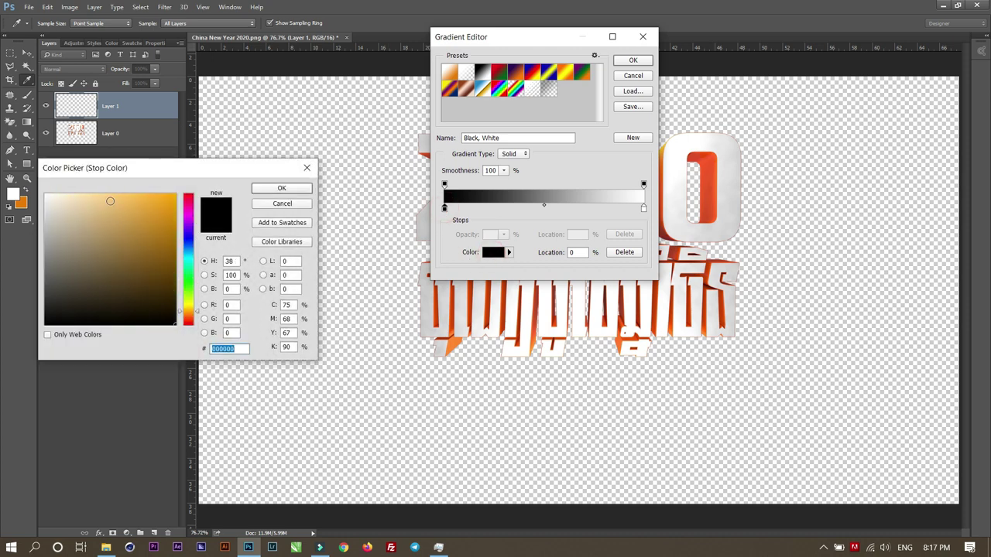
left_click_drag(97, 188, 91, 184)
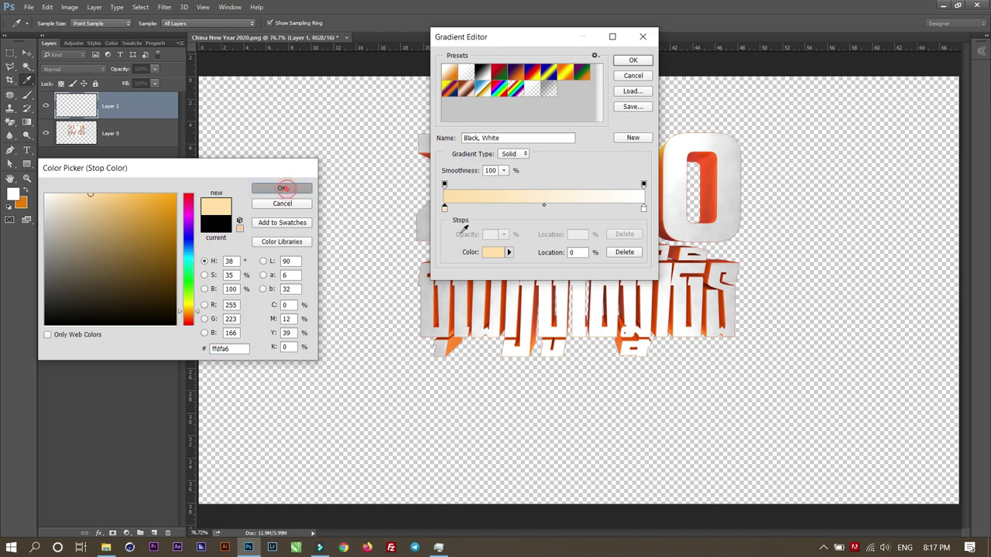
left_click(282, 188)
Step: Set the gradient's right stop to golden yellow #ffb400 and accept the gradient
left_click(643, 209)
left_click(487, 253)
left_click(166, 262)
mouse_move(188, 324)
left_mouse_down()
mouse_move(188, 304)
mouse_move(196, 322)
mouse_move(192, 315)
left_mouse_up()
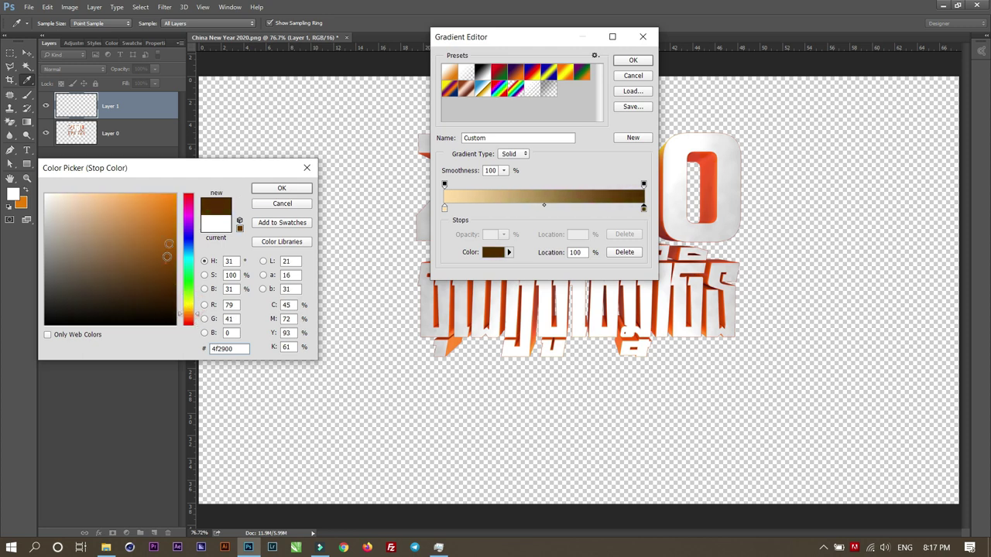
left_click_drag(164, 263, 177, 195)
left_click_drag(195, 311, 192, 310)
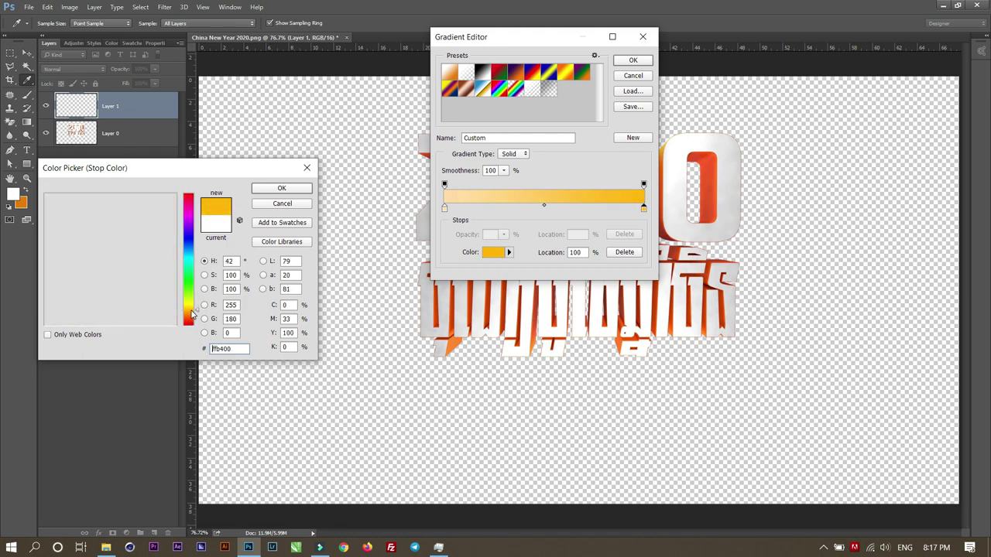
left_click(271, 191)
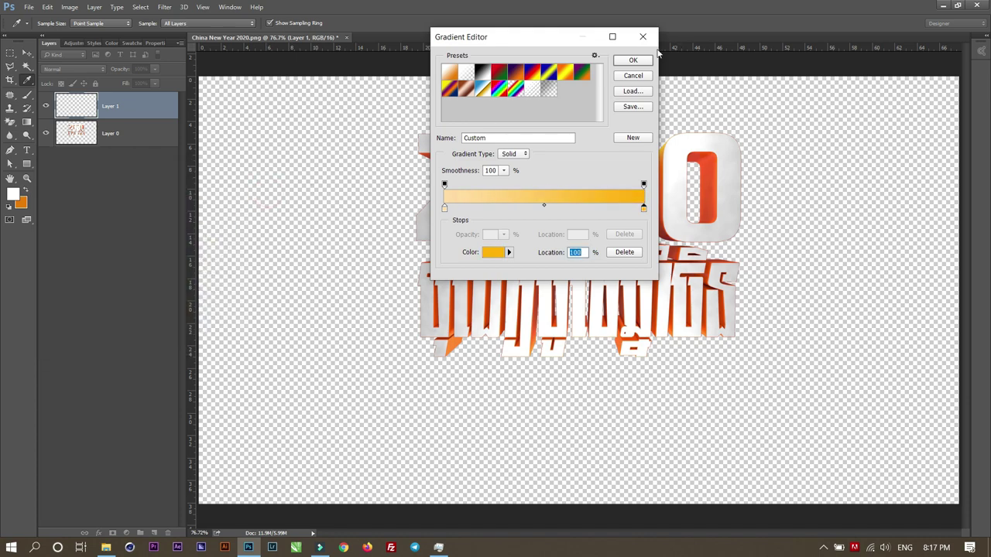
left_click(633, 60)
scroll(612, 293, "down", 2)
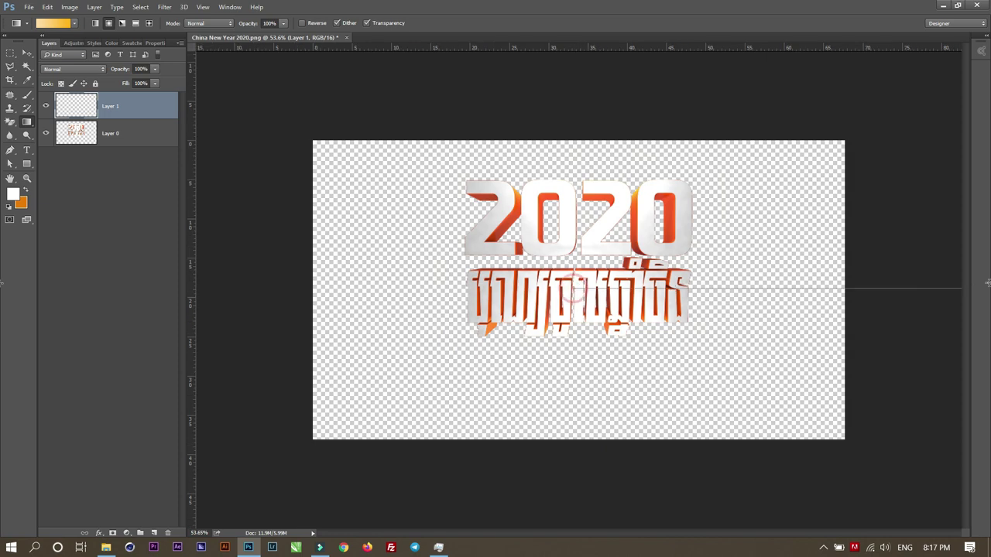
Step: Fill Layer 1 with a radial cream-to-golden gradient from the canvas centre
left_click_drag(574, 288, 981, 287)
scroll(575, 256, "down", 2)
scroll(580, 287, "down", 1)
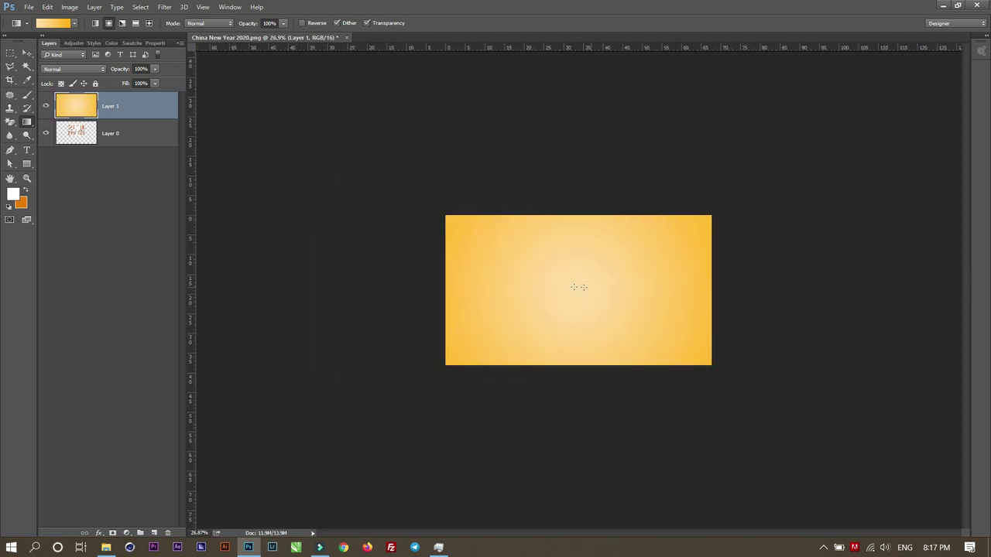
left_click_drag(576, 283, 961, 283)
Step: Move the gradient layer beneath the title layer and add a new empty layer
left_click_drag(120, 106, 105, 188)
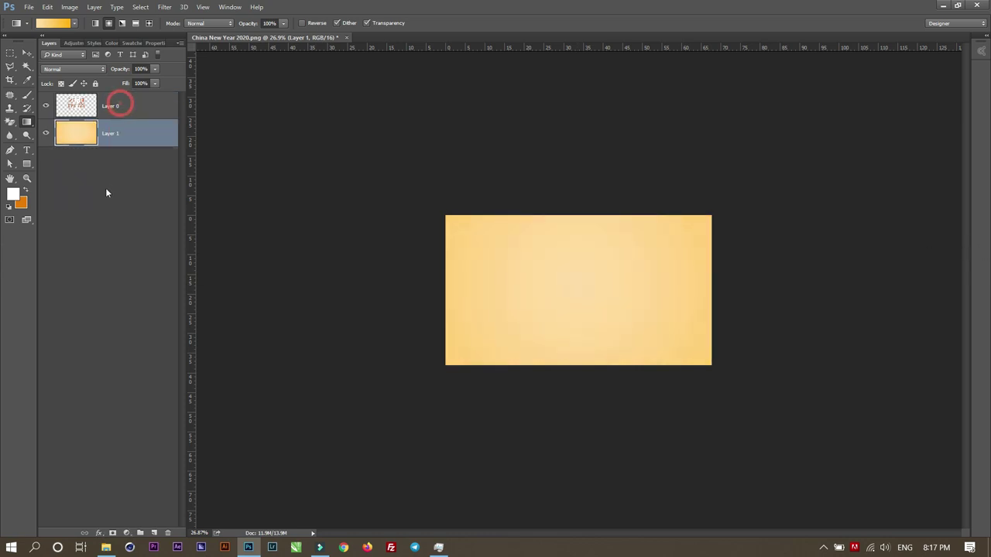
left_click(27, 52)
scroll(609, 312, "up", 2)
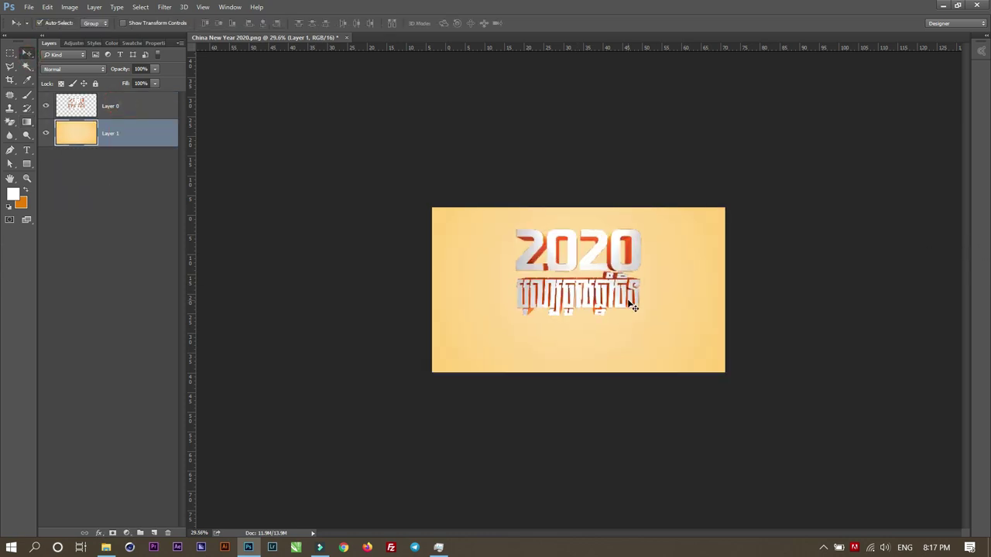
left_click(154, 533)
Step: Set the gradient to run from white ffffff to deeper orange ff6600
key("g")
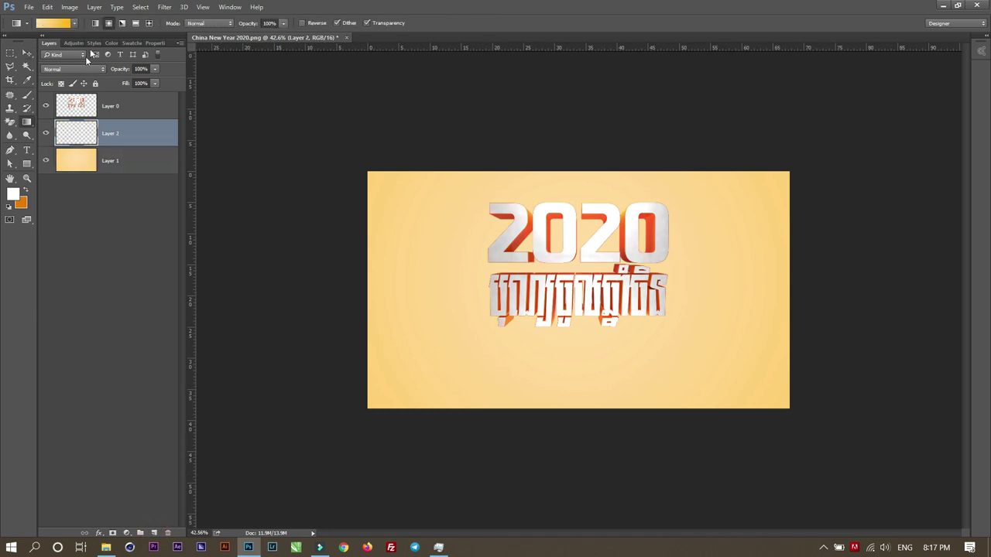
left_click(53, 23)
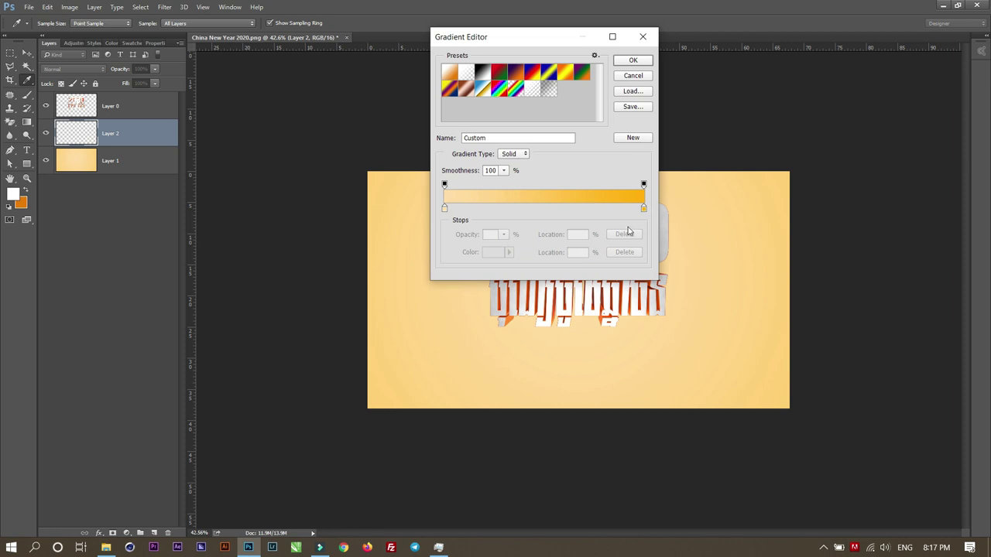
left_click(445, 210)
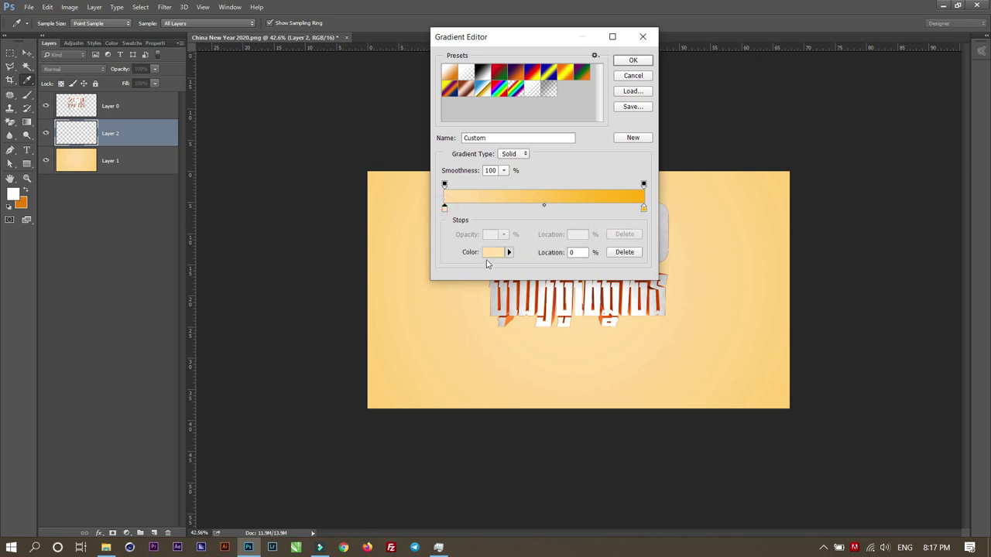
left_click(492, 253)
type("ffffff")
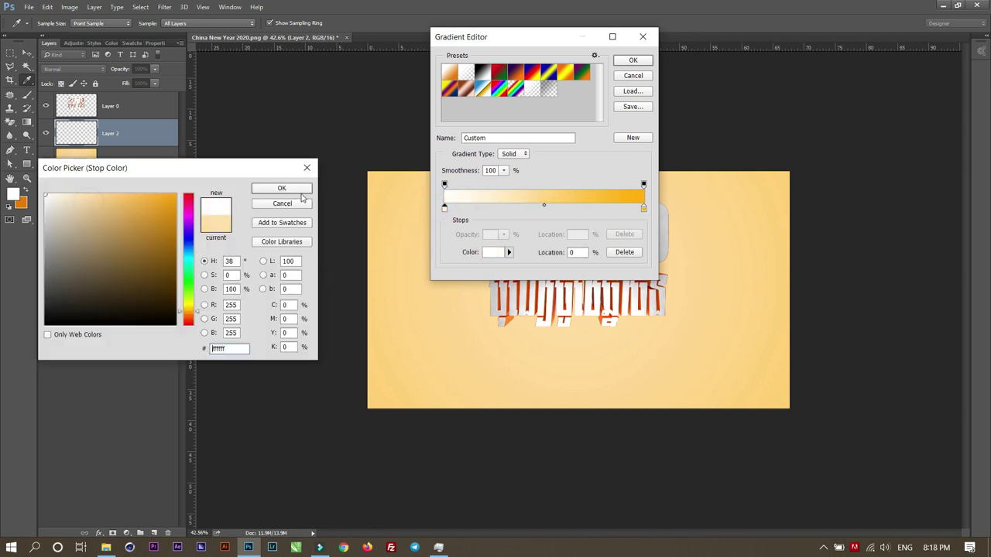
left_click(261, 192)
left_click(644, 209)
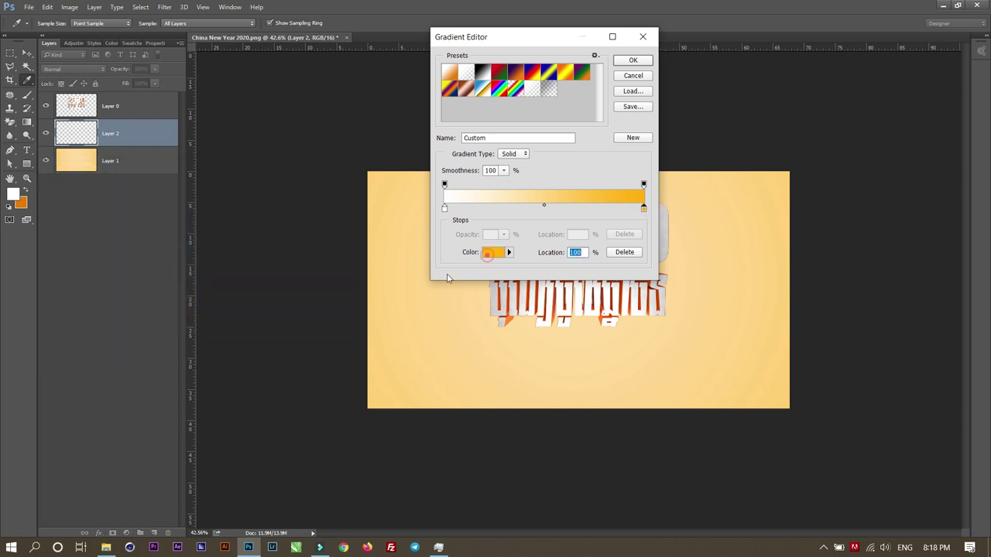
left_click(489, 254)
left_click_drag(194, 314, 205, 312)
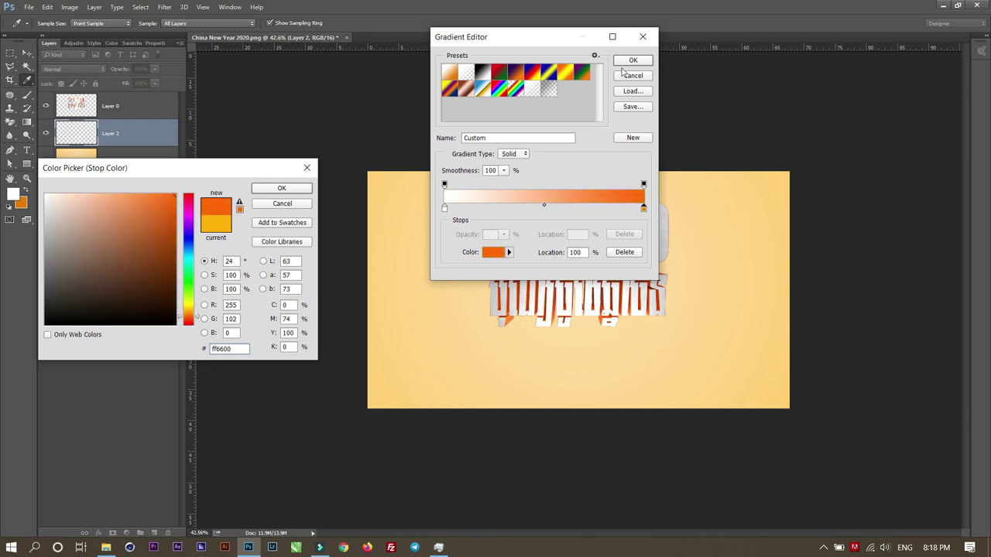
left_click(282, 189)
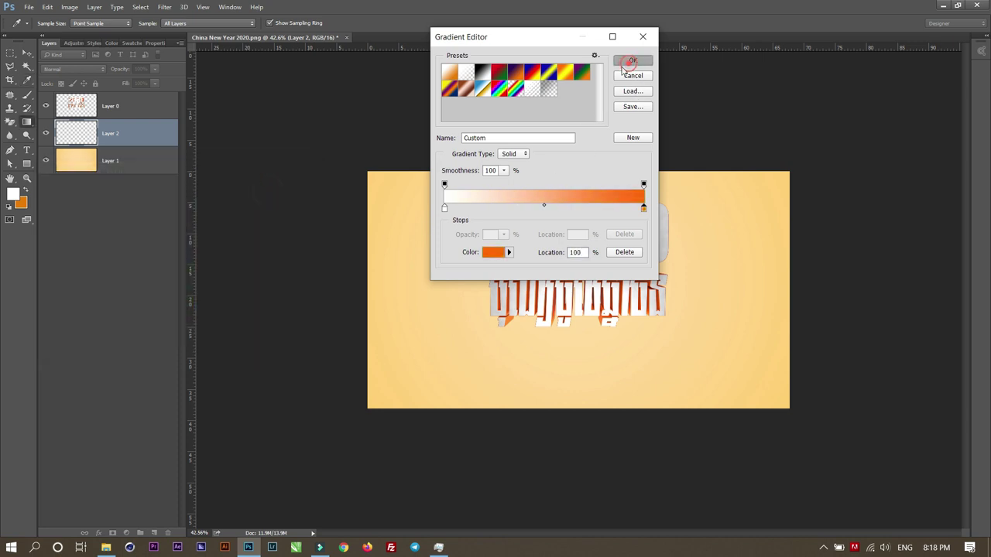
left_click(632, 61)
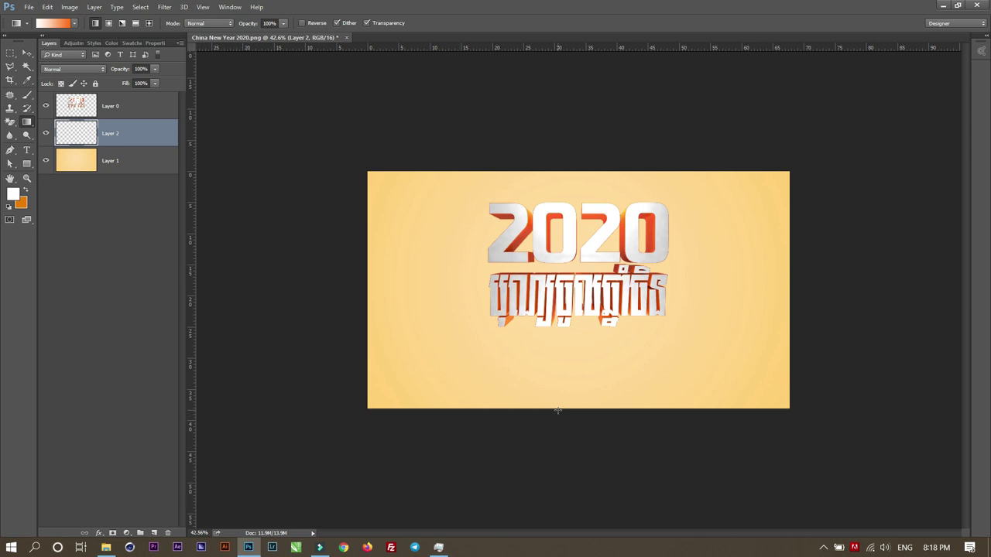
Step: Draw a vertical white-to-orange gradient on Layer 2, orange toward the bottom
left_click_drag(557, 410, 571, 209)
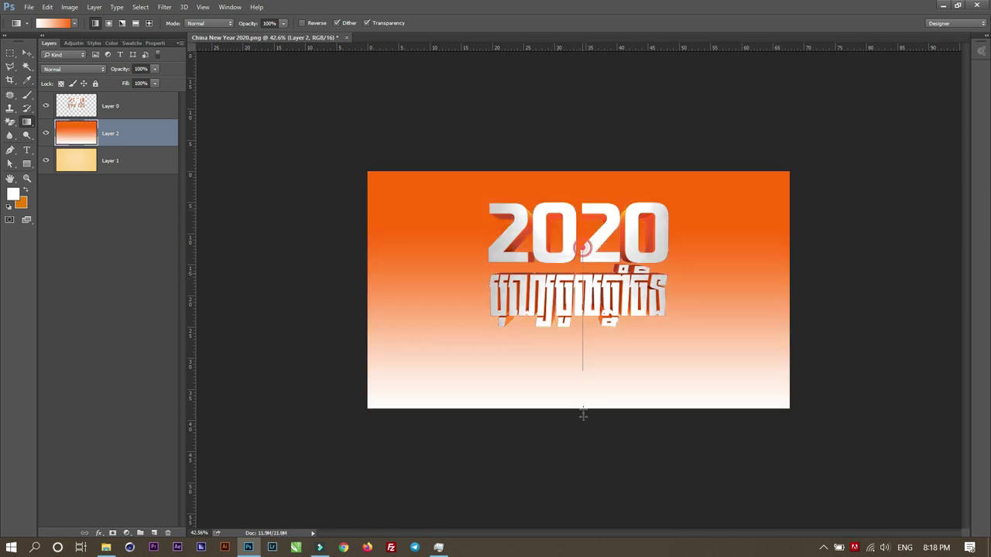
left_click_drag(582, 246, 581, 414)
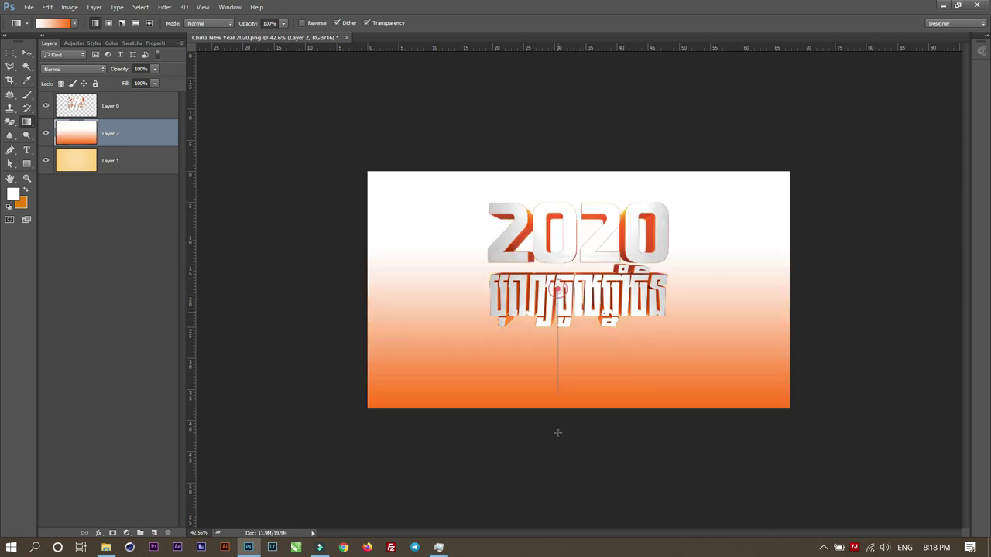
left_click_drag(559, 288, 557, 468)
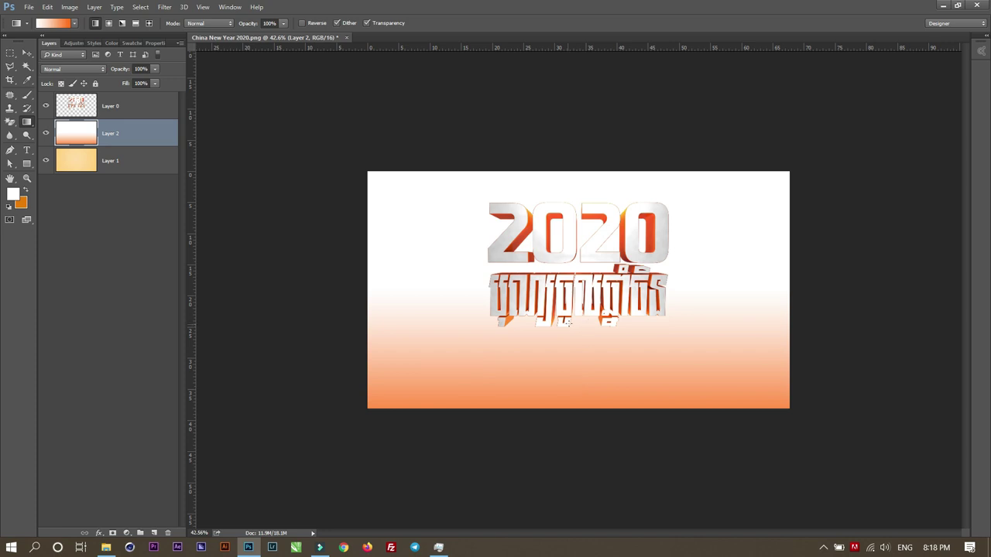
left_click_drag(587, 426, 580, 483)
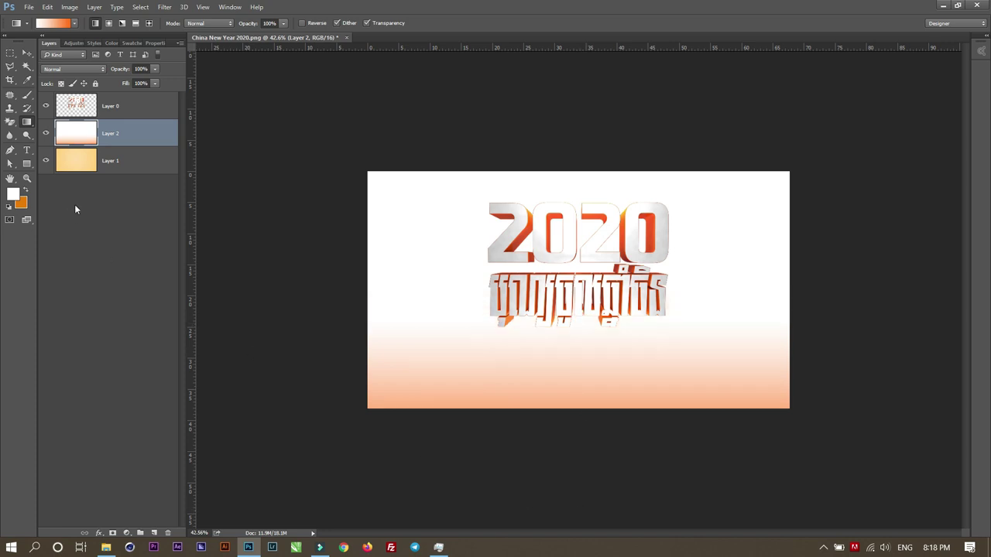
left_click(51, 24)
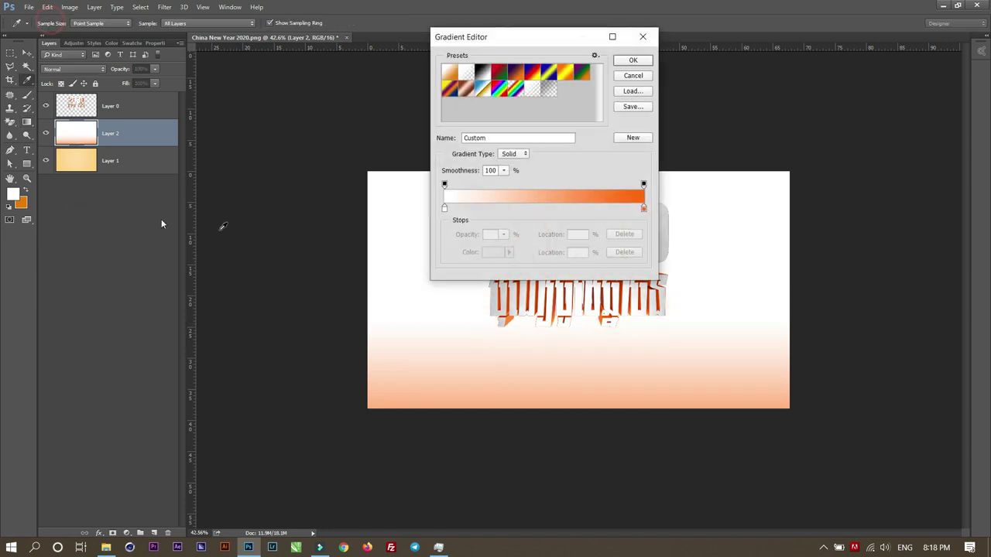
Step: Set the gradient's left opacity stop to 0% so it fades transparent-to-orange
left_click(444, 209)
left_click(493, 254)
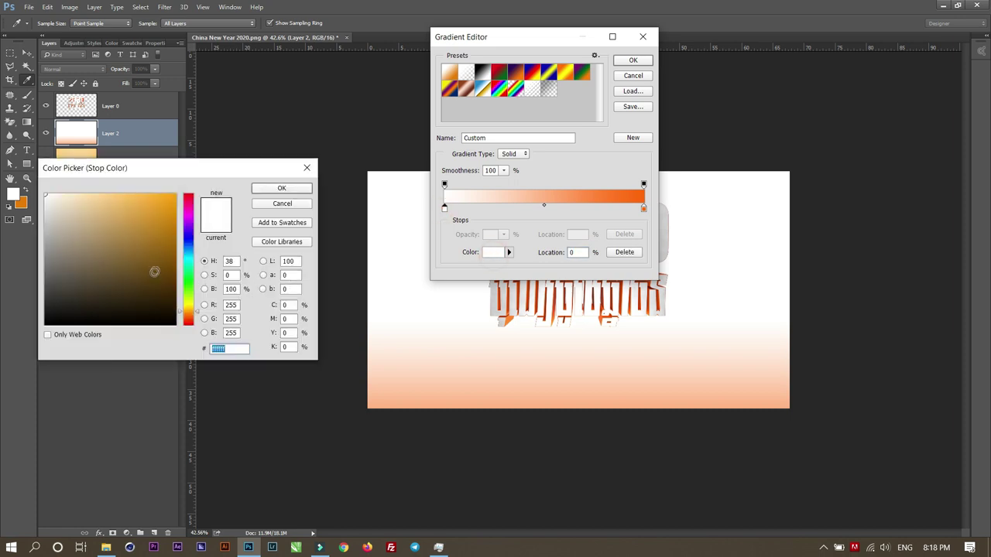
left_click(282, 192)
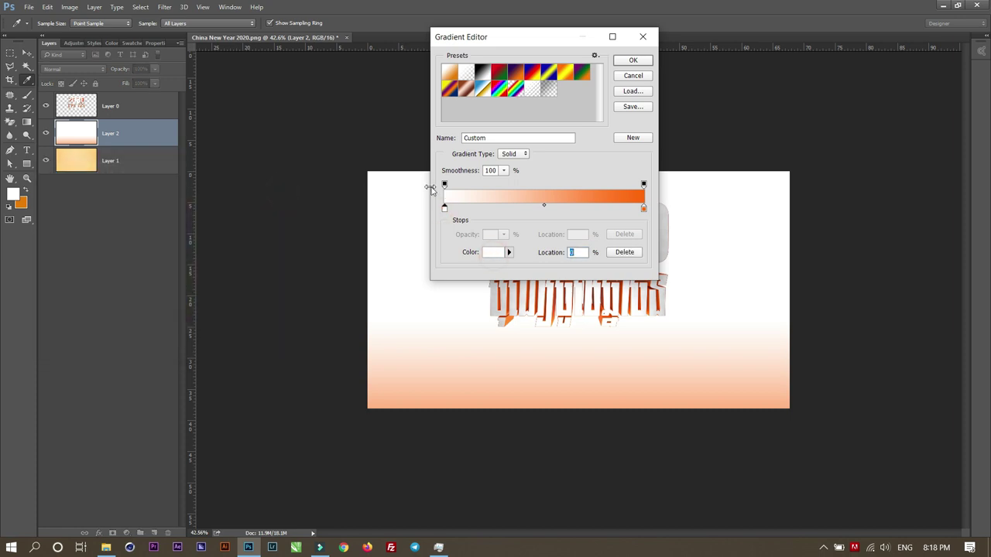
left_click(444, 186)
type("0")
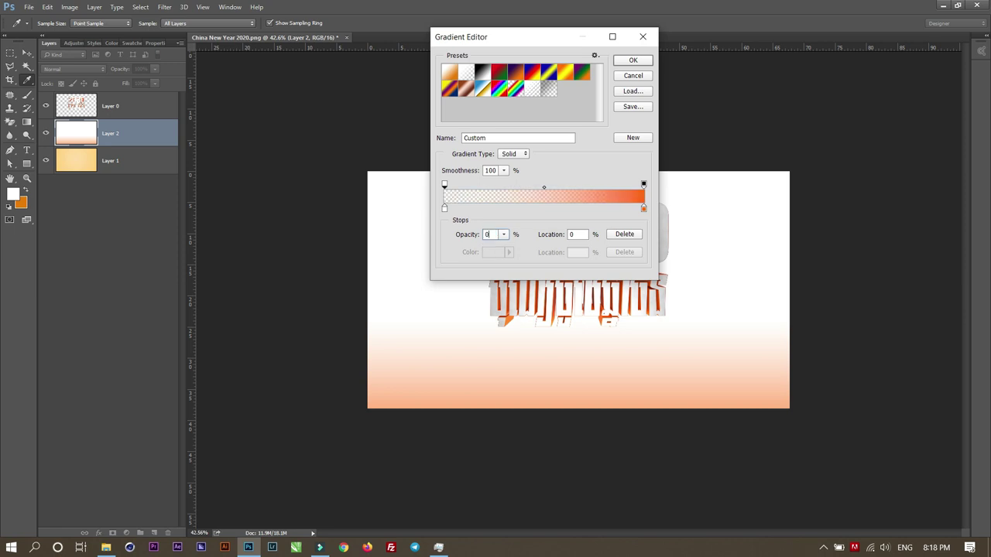
key("Return")
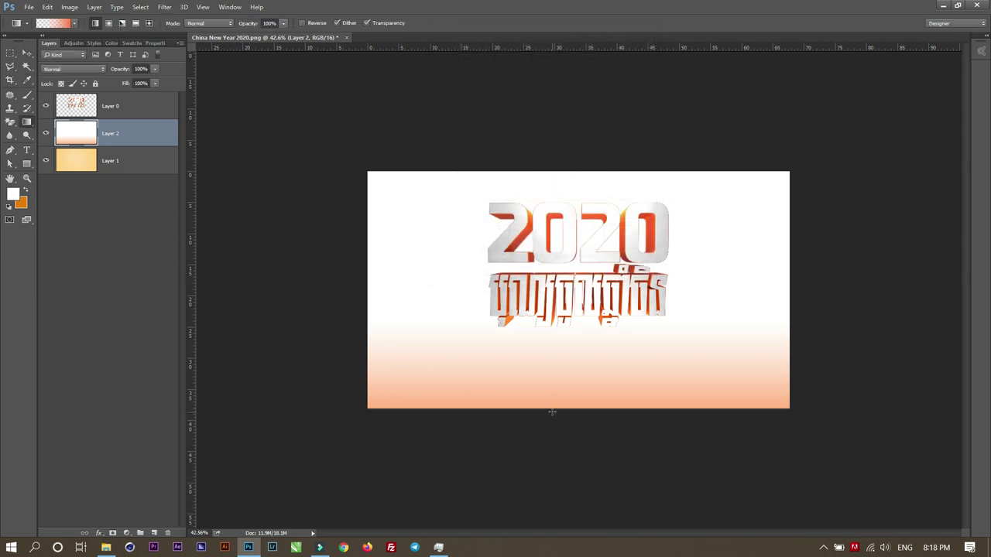
Step: Redraw the orange-to-transparent gradient on Layer 2 several times to adjust the orange band
left_click_drag(565, 319, 567, 399)
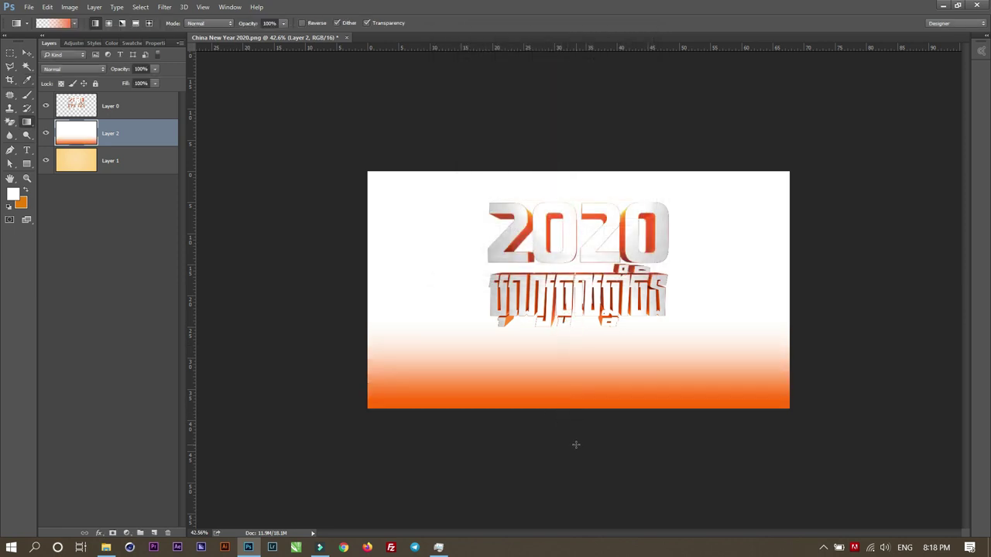
left_click_drag(570, 436, 568, 245)
left_click_drag(572, 346, 575, 464)
left_click_drag(580, 337, 582, 426)
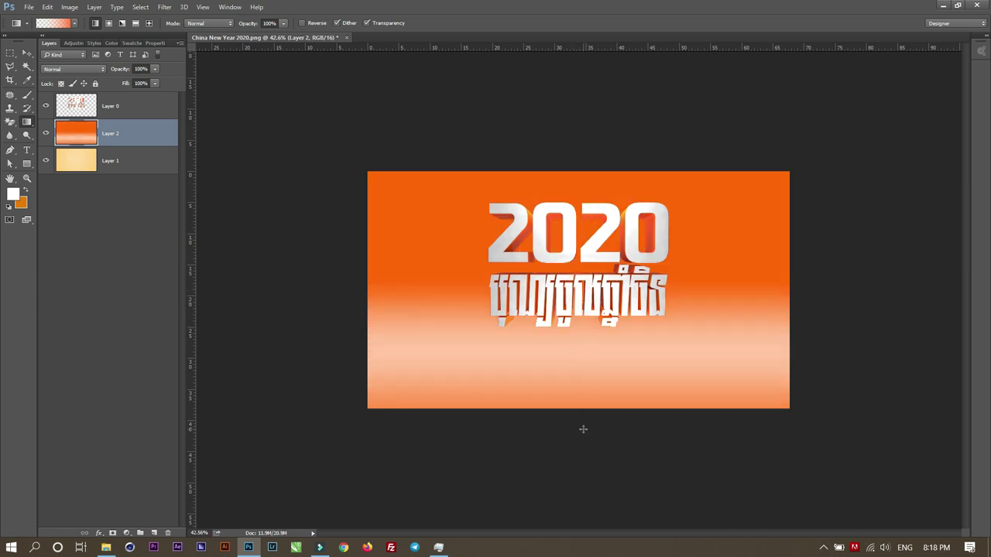
left_click_drag(575, 334, 565, 188)
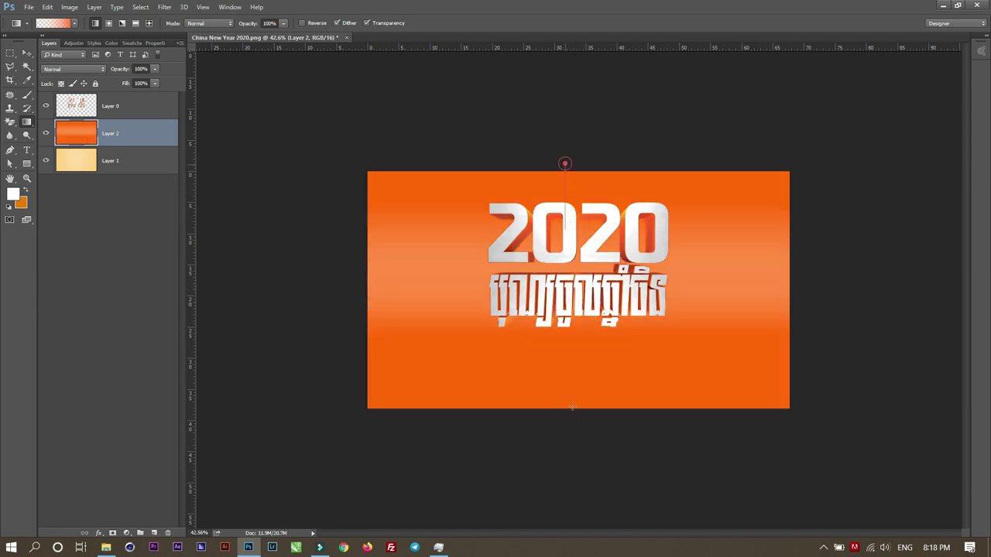
left_click_drag(564, 343, 574, 470)
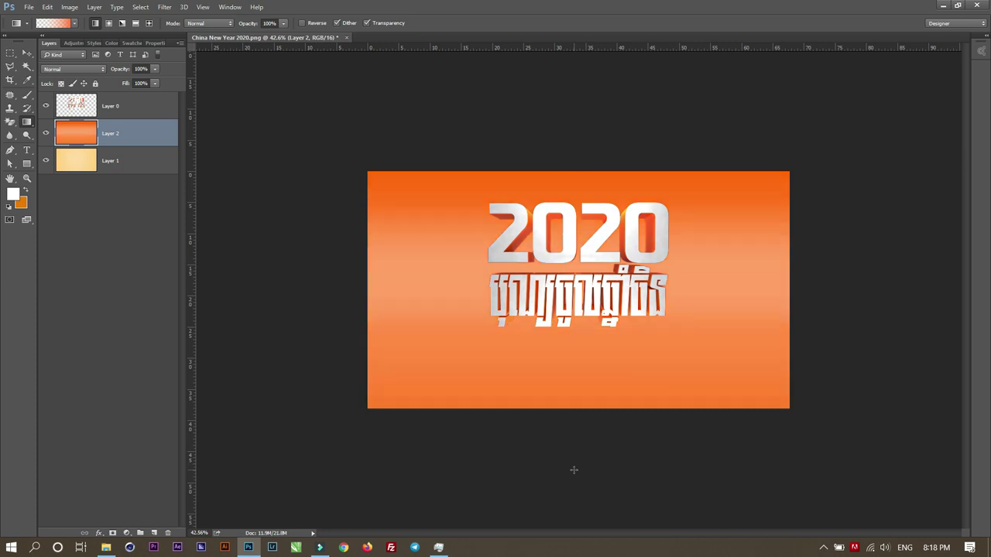
Step: Delete Layer 2, add a fresh layer and draw the gradient from the title to the bottom
left_click(169, 532)
left_click(456, 209)
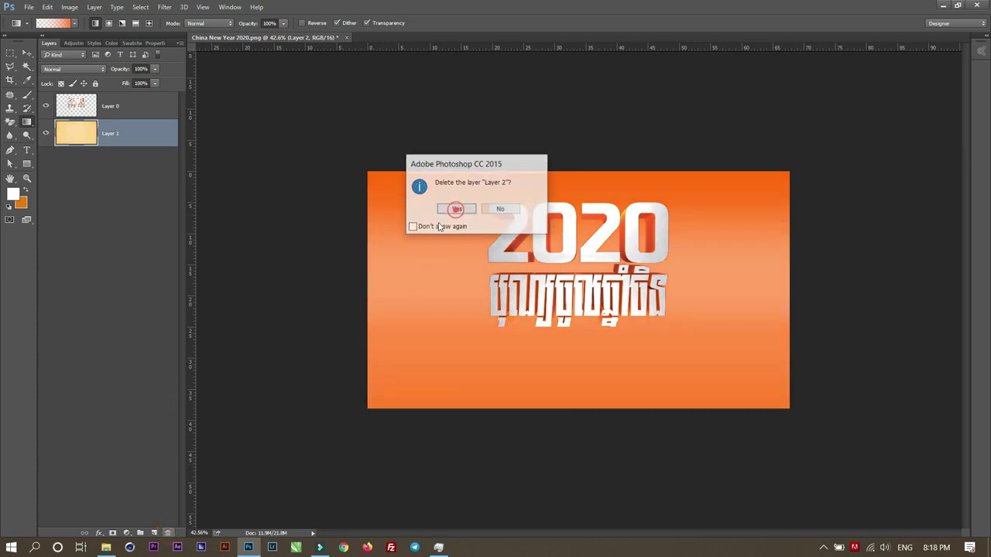
left_click(154, 533)
left_click_drag(569, 316, 583, 438)
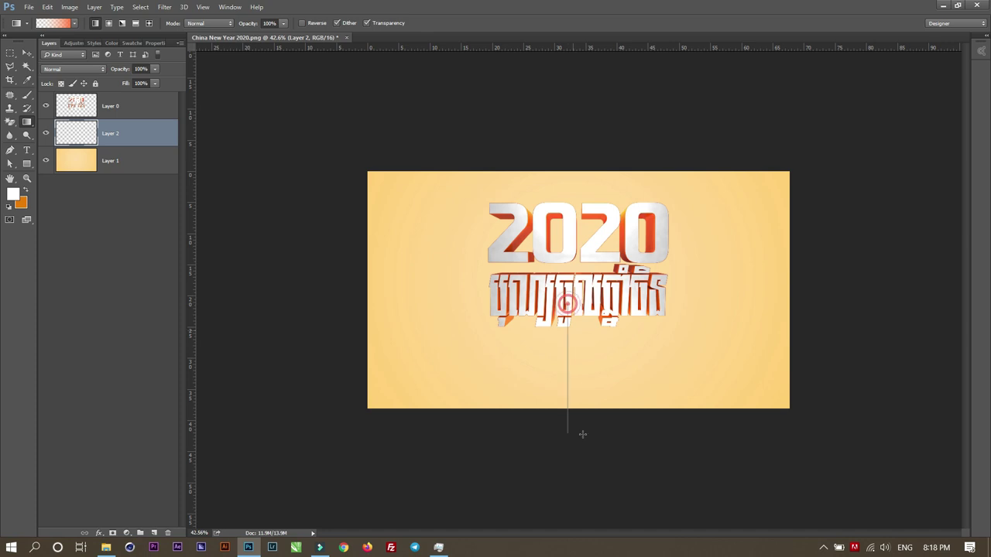
left_click_drag(576, 311, 590, 502)
left_click_drag(576, 300, 582, 411)
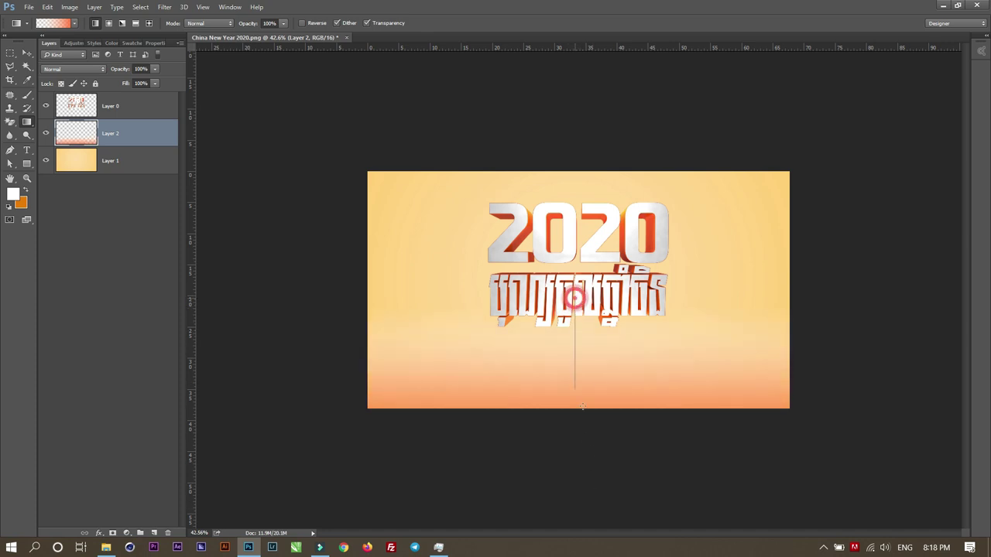
left_click_drag(592, 320, 588, 504)
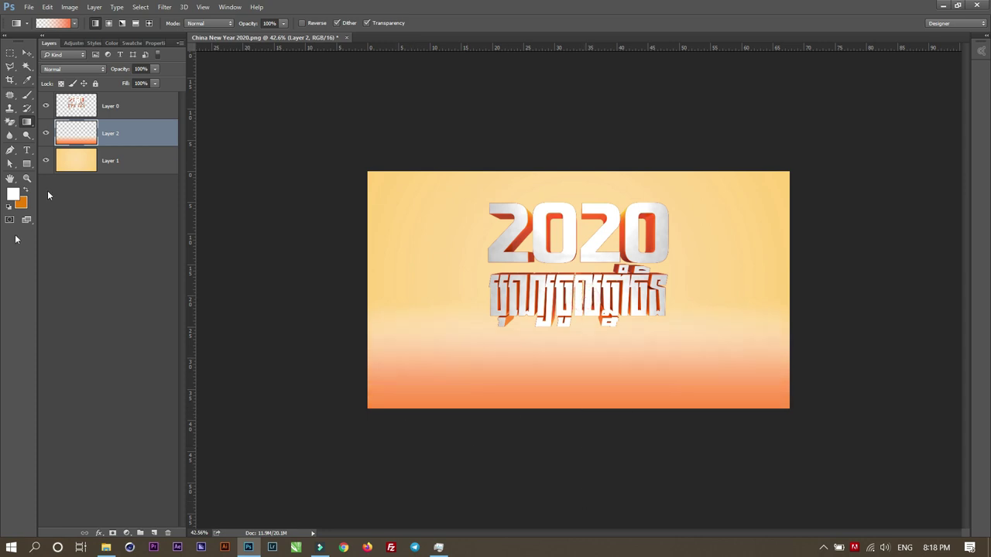
left_click(26, 53)
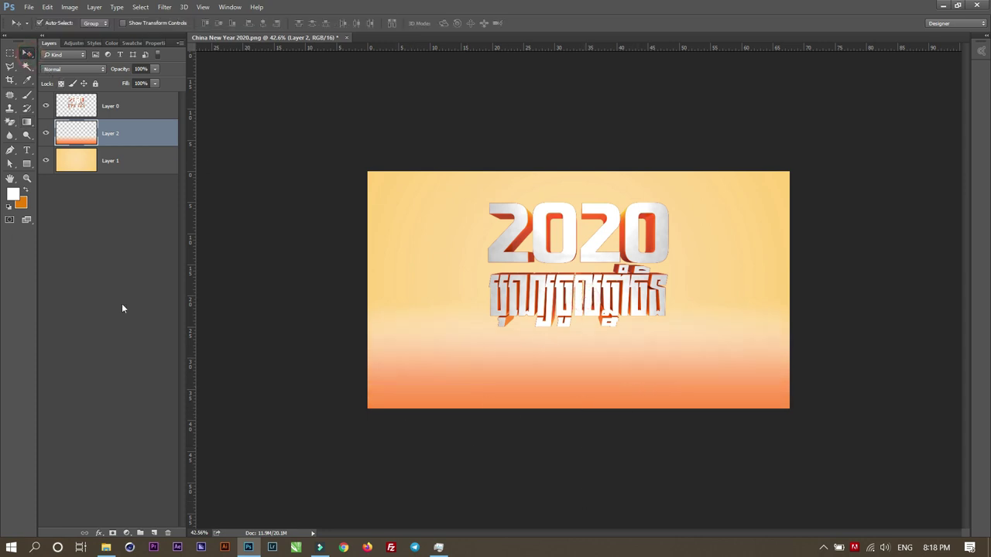
Step: Create a white-filled Layer 3 below Layer 1, then reselect Layer 1
left_click(112, 161)
left_click(155, 533)
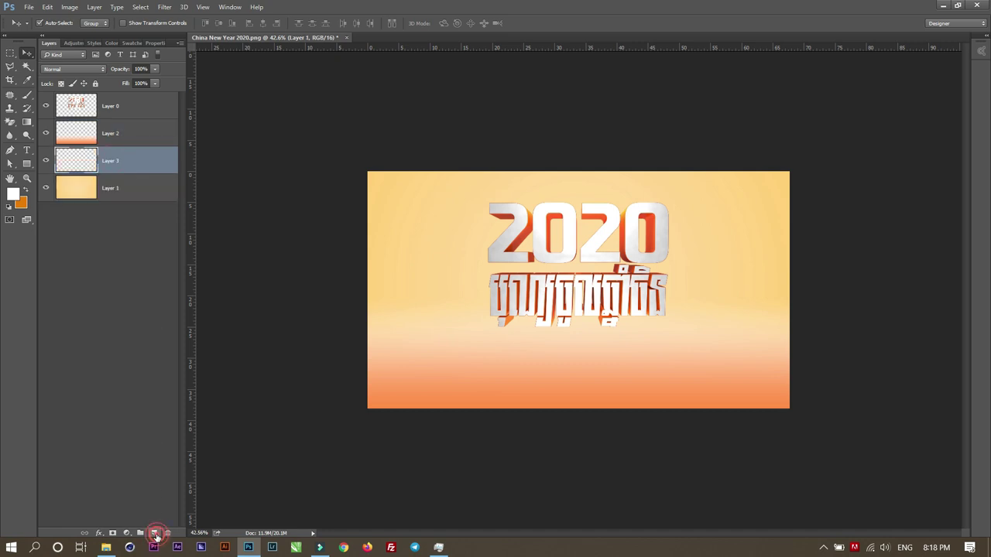
key("alt+BackSpace")
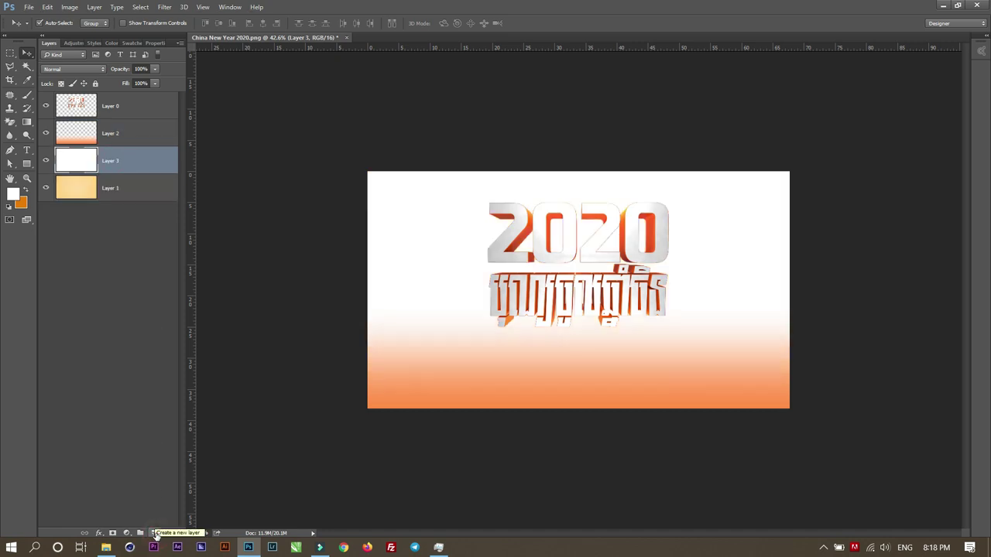
key("ctrl+bracketleft")
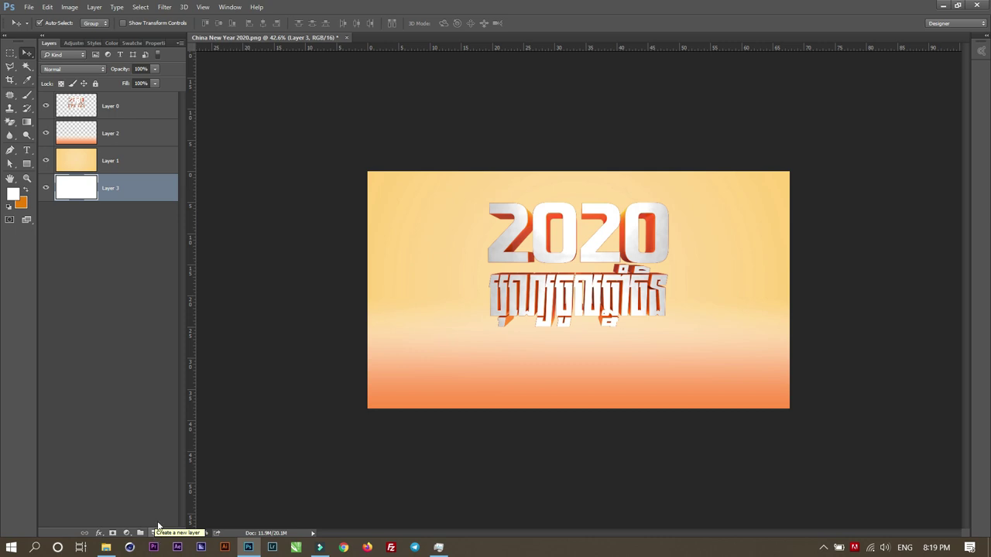
left_click(110, 163)
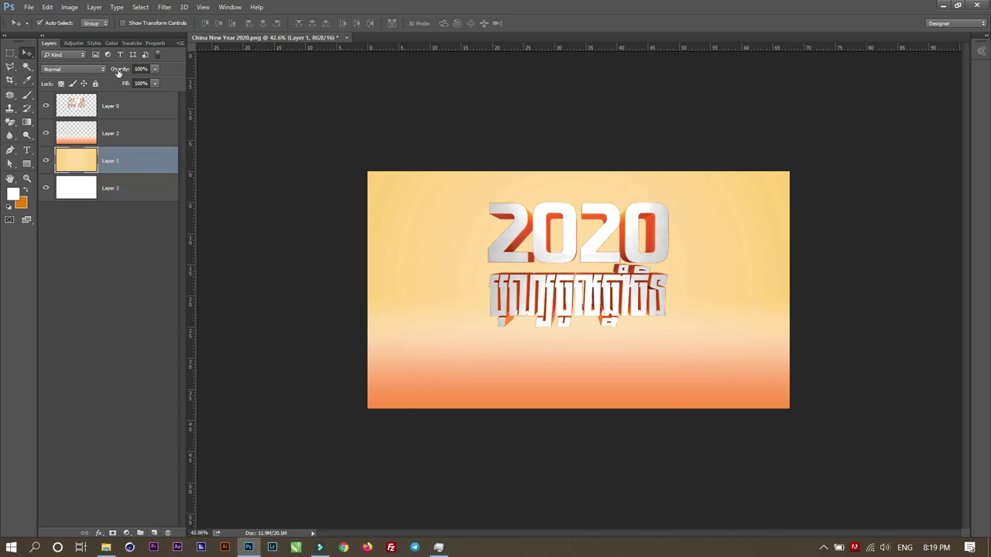
Step: Lower the opacity of Layer 1 and Layer 2 to pale the background and bottom gradient
left_click_drag(115, 70, 107, 72)
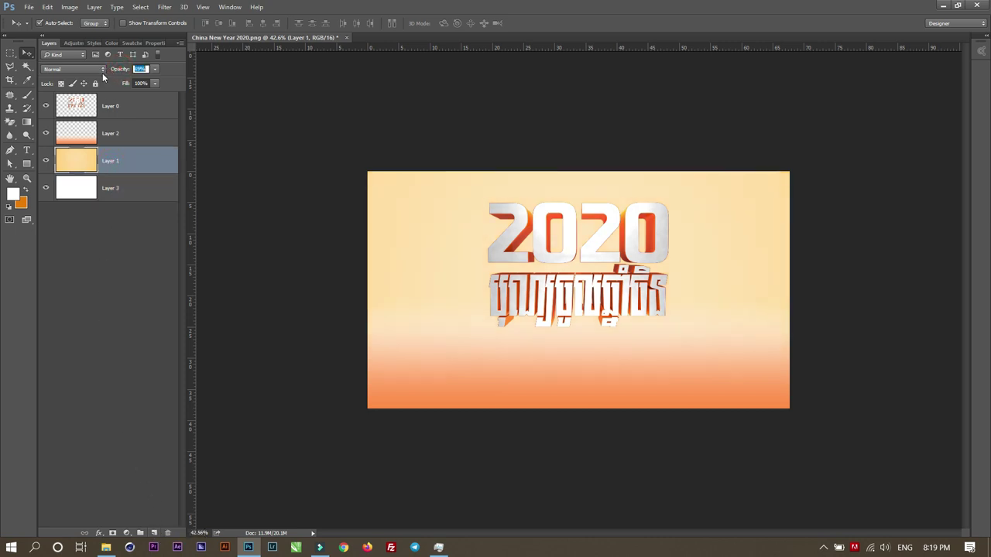
left_click(116, 136)
left_click_drag(115, 71, 92, 74)
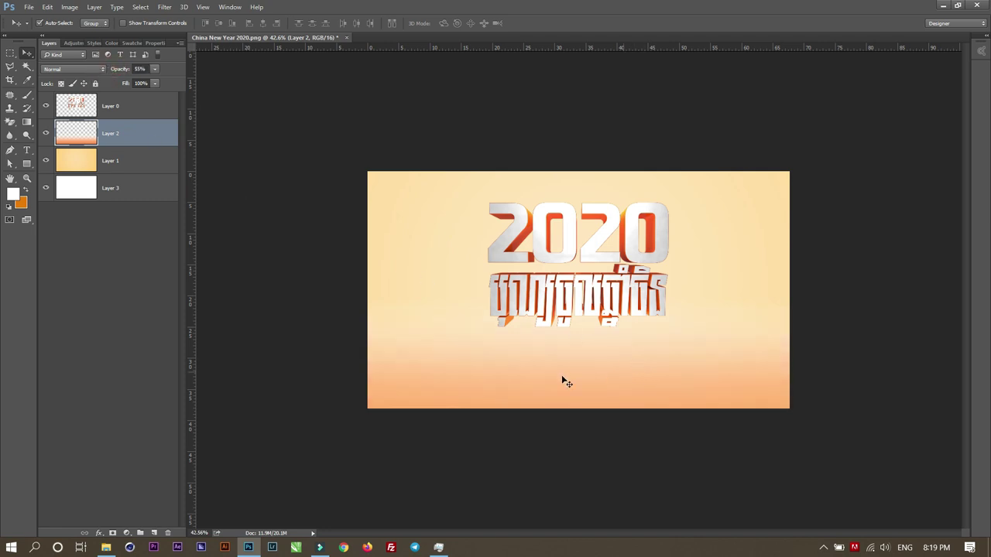
Step: Drag 44 copy 2.png from the China folder into the banner
left_click(106, 548)
left_click(517, 290)
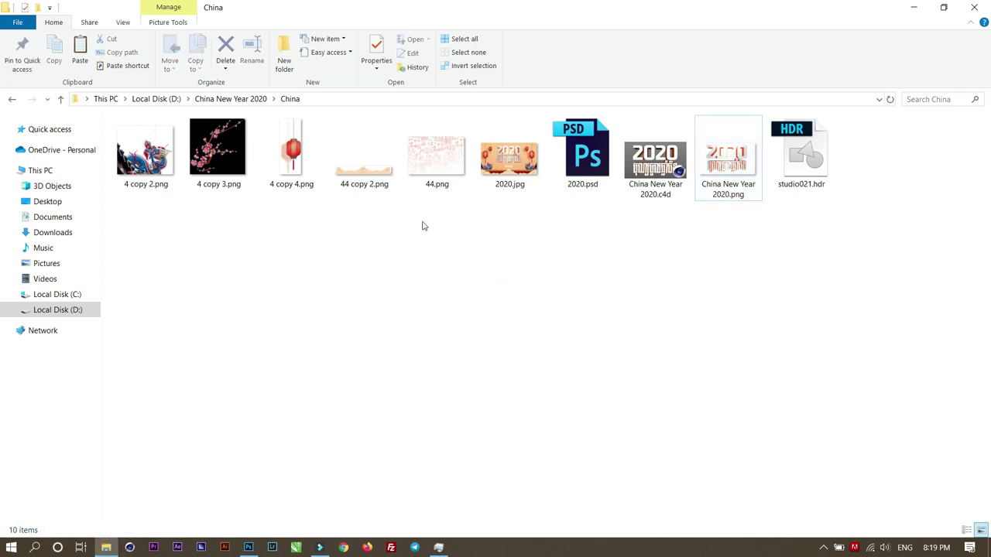
left_click(379, 185)
left_click_drag(369, 171, 254, 551)
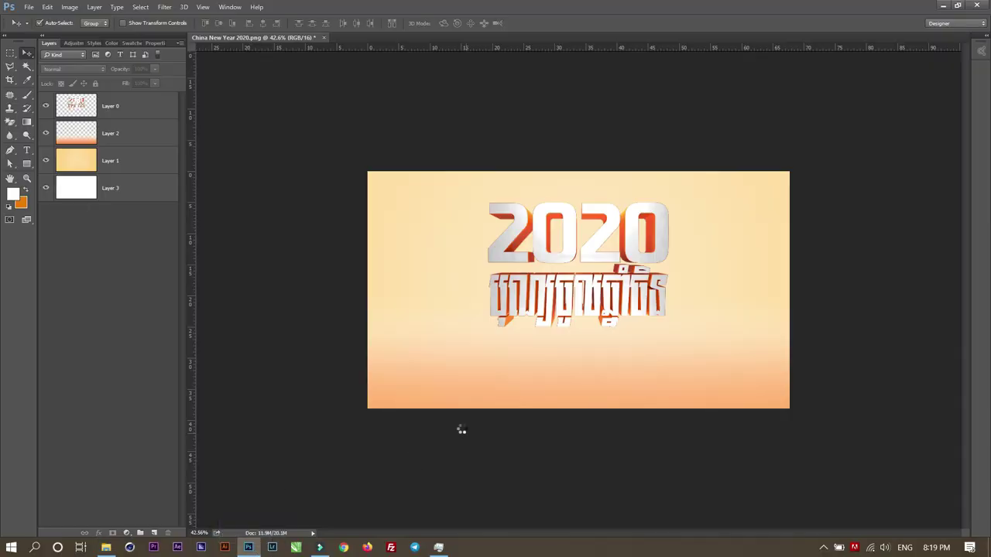
left_click_drag(254, 551, 463, 428)
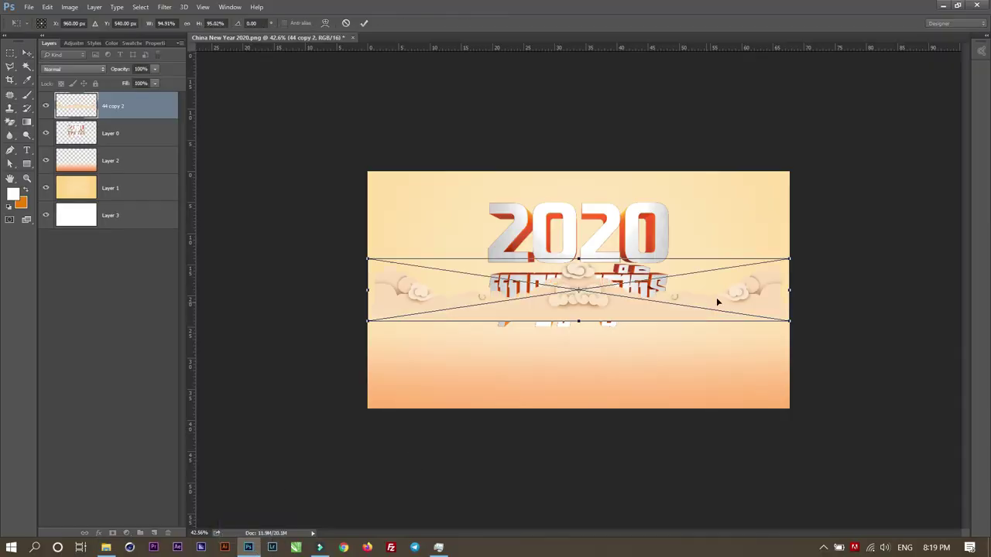
Step: Move the cloud strip to the canvas bottom and widen it to the full banner width
left_click_drag(729, 308, 731, 395)
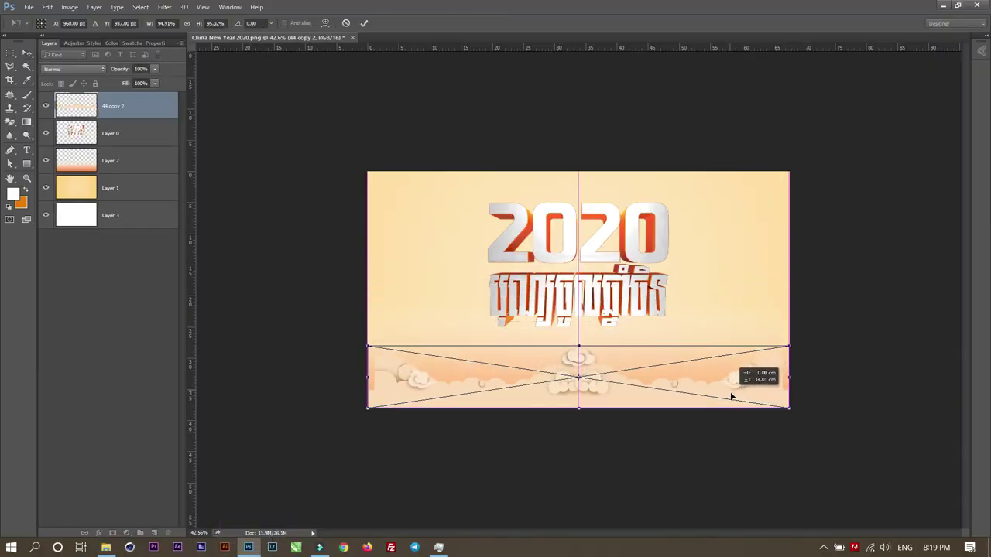
left_click_drag(791, 411, 800, 411)
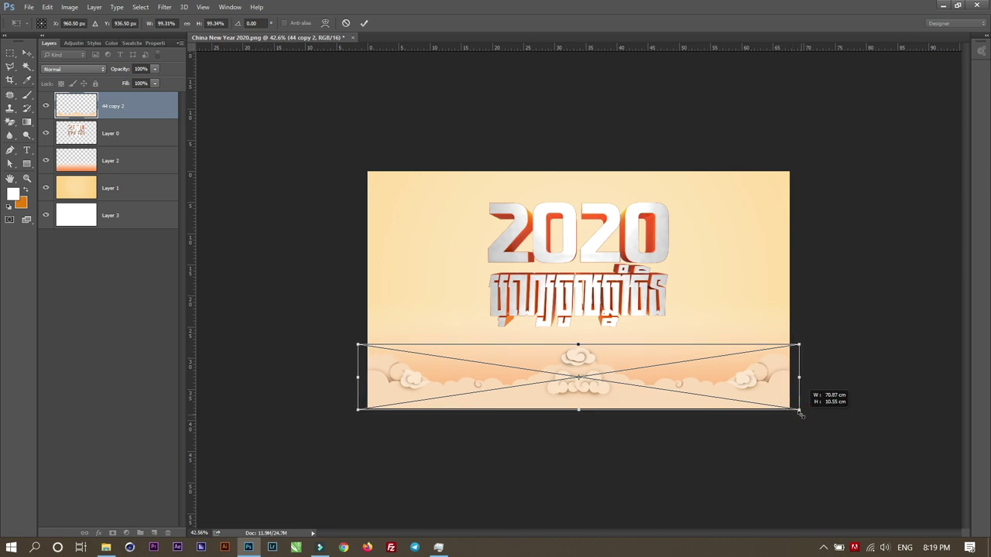
key("Return")
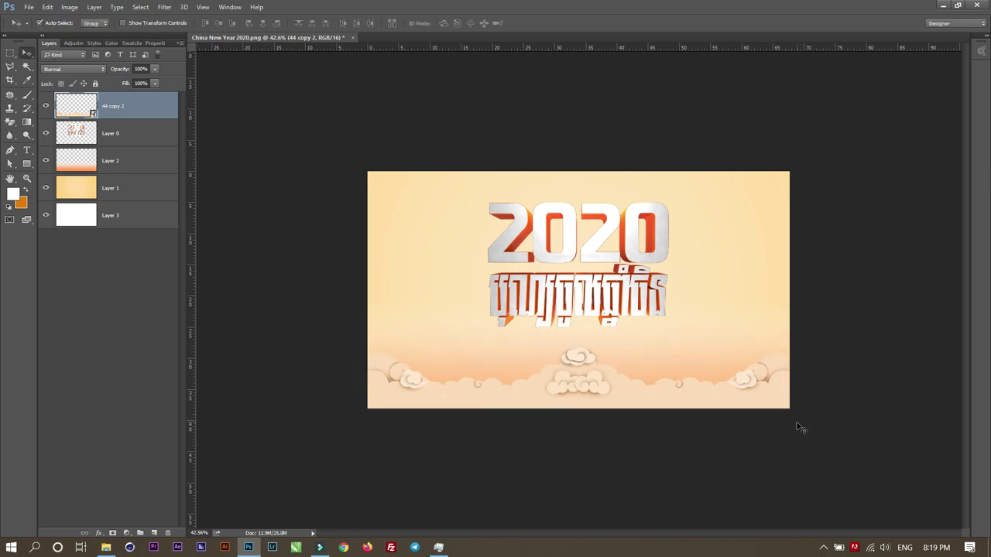
scroll(544, 378, "up", 2)
scroll(557, 379, "up", 2)
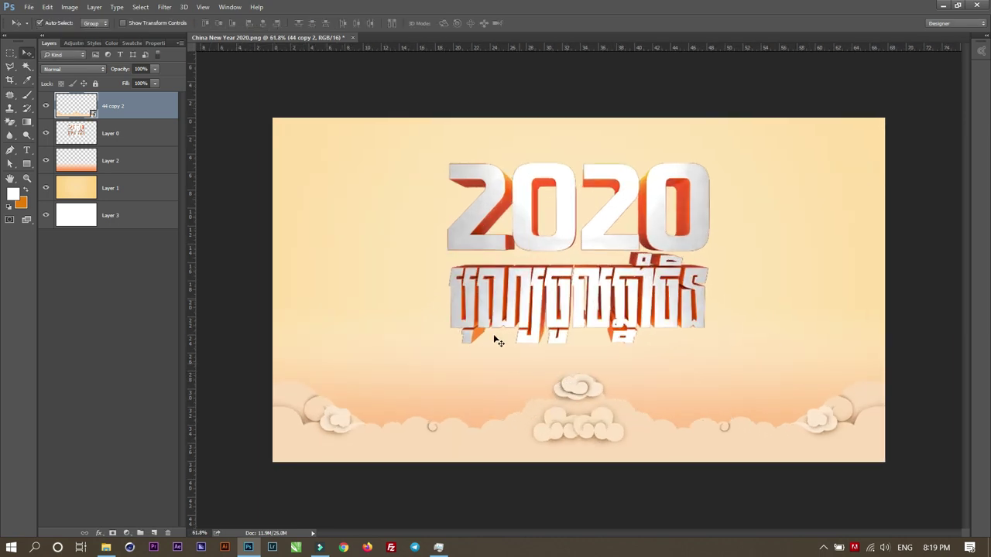
key("alt+Tab")
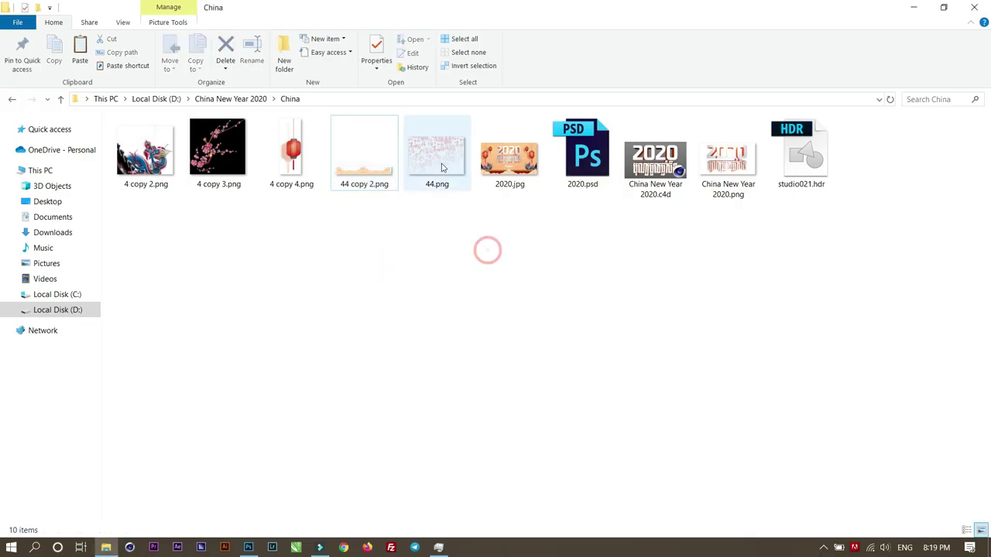
Step: Place 44.png into the banner and enlarge it to cover the canvas
left_click(442, 167)
key("alt+Tab")
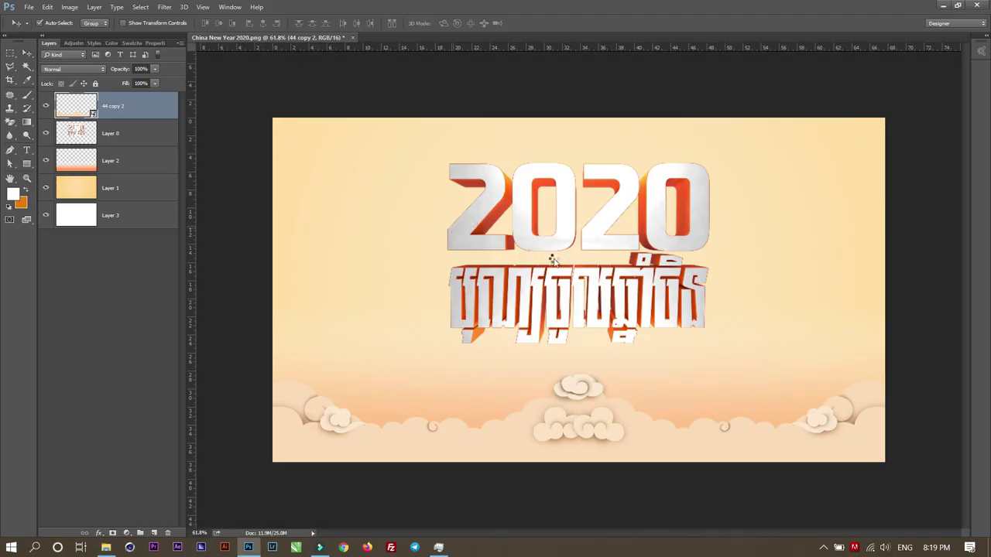
left_click_drag(552, 258, 552, 258)
scroll(788, 435, "down", 2)
left_click_drag(792, 436, 841, 470)
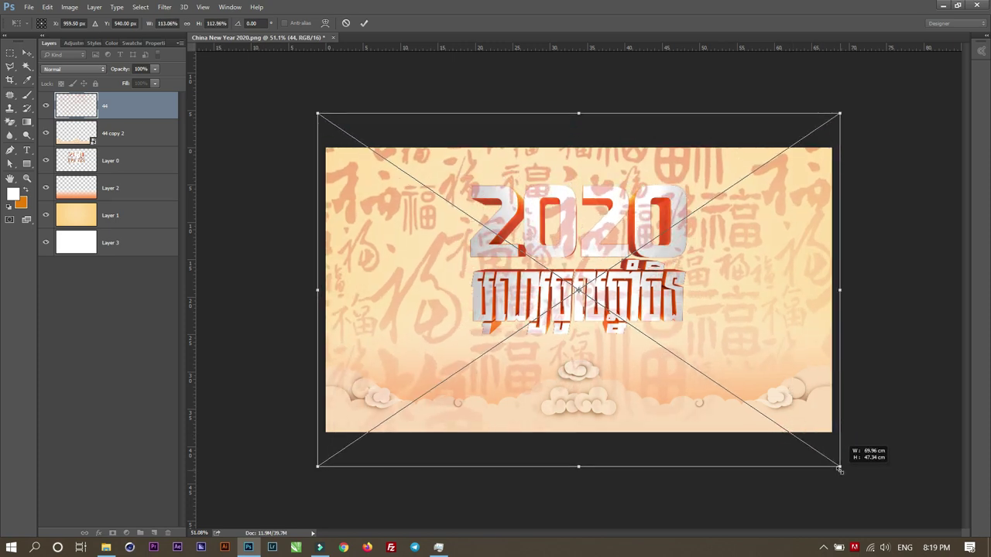
key("Return")
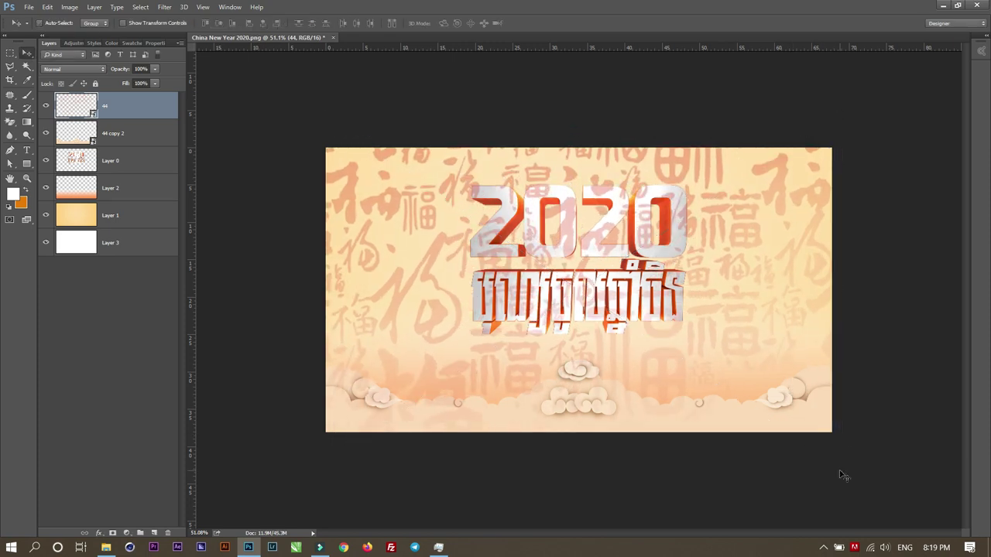
Step: Position the calligraphy layer above Layer 2 and set its opacity to 10%
key("ctrl+bracketleft")
key("ctrl+bracketleft")
key("ctrl+bracketleft")
key("ctrl+bracketright")
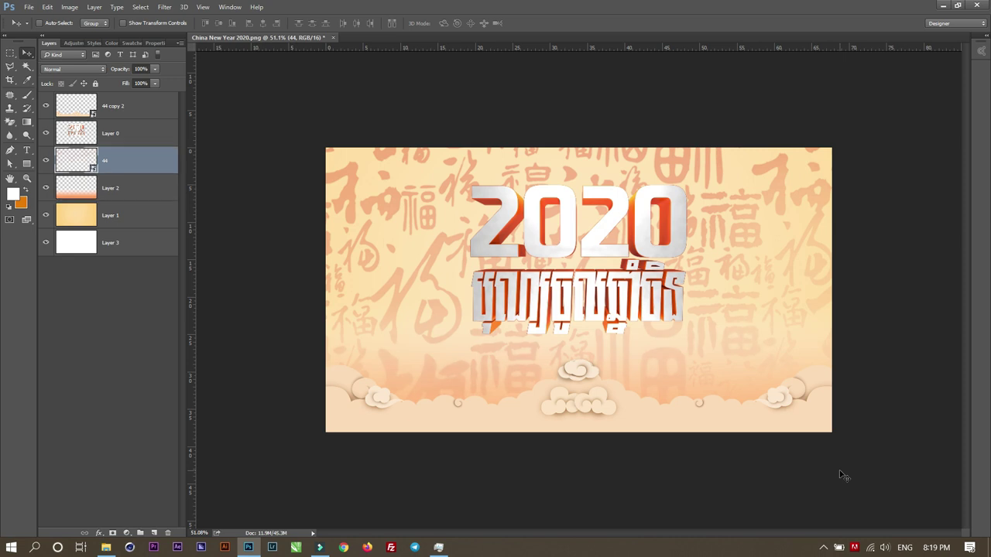
left_click(140, 69)
type("10")
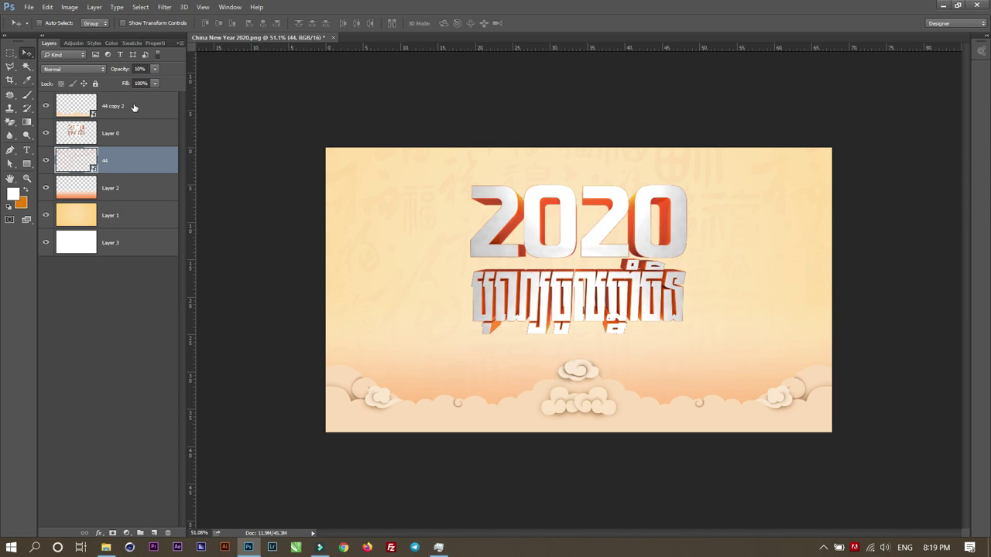
key("ctrl+0")
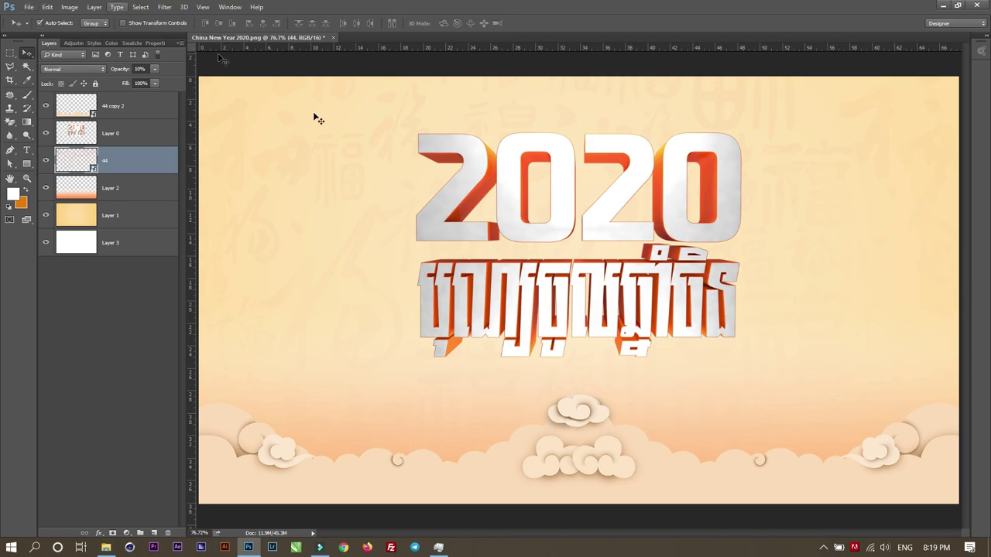
Step: Place 4 copy 4.png as a large red lantern at the banner's left edge
key("alt+Tab")
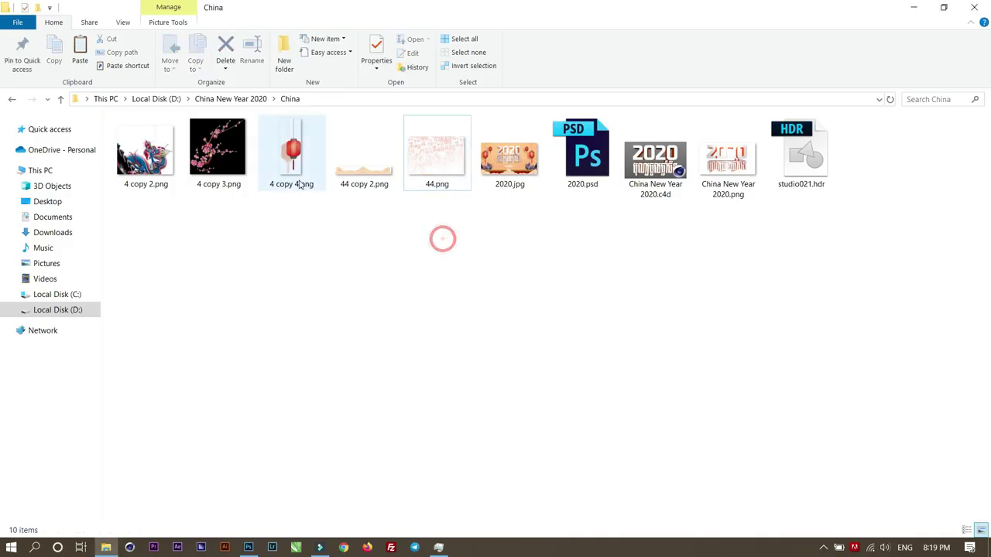
key("alt+Tab")
key("ctrl+alt+t")
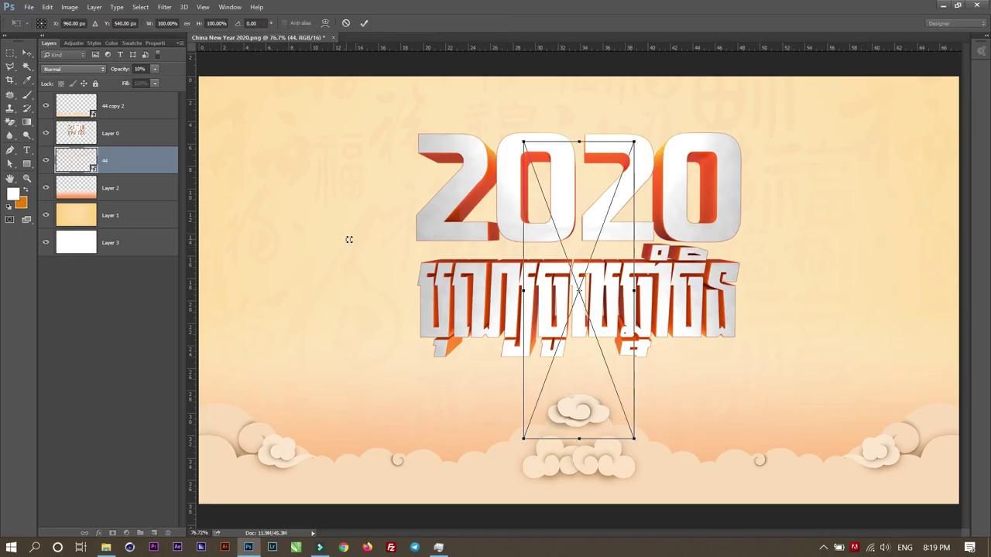
mouse_move(604, 337)
left_mouse_down()
mouse_move(341, 314)
mouse_move(275, 296)
left_mouse_up()
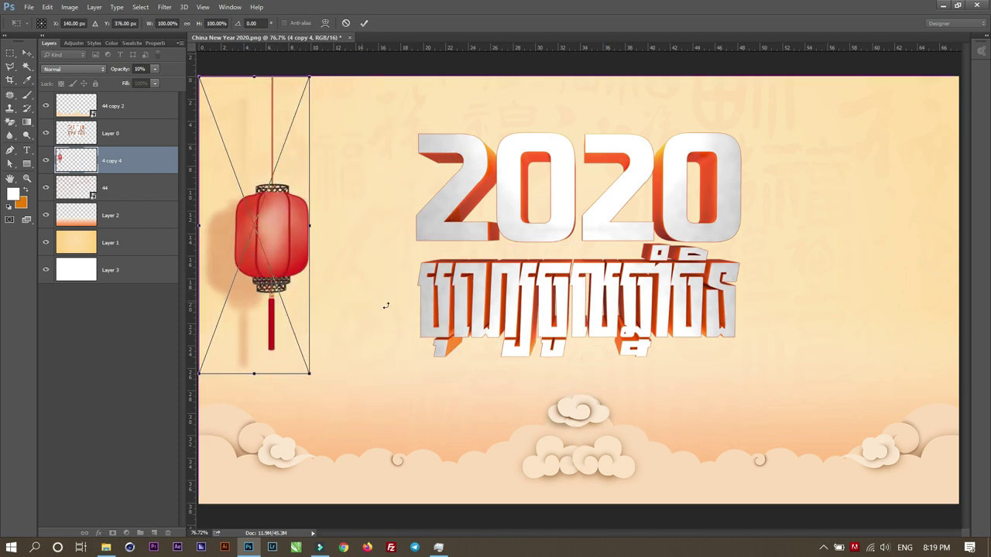
scroll(361, 295, "down", 3)
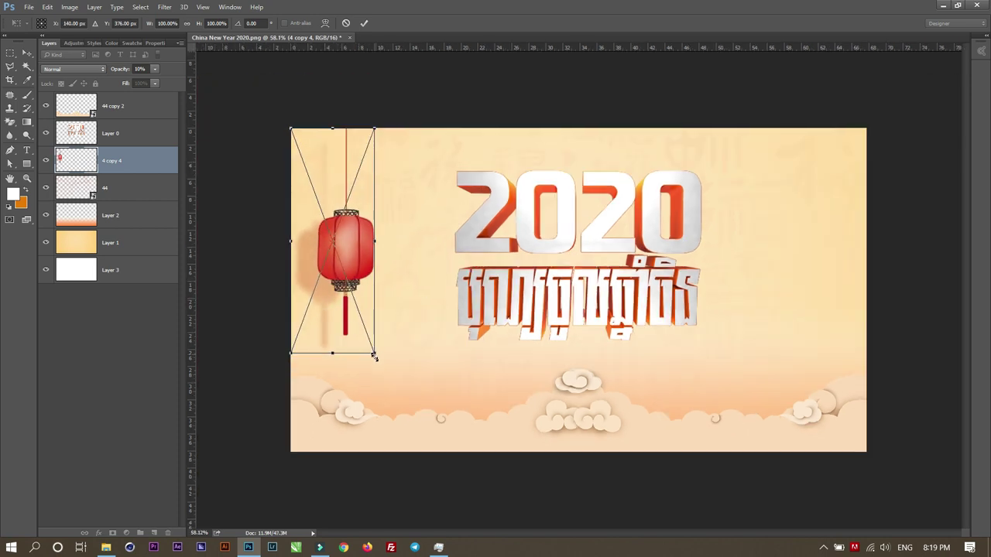
left_click_drag(374, 356, 376, 361)
left_click_drag(359, 282, 355, 282)
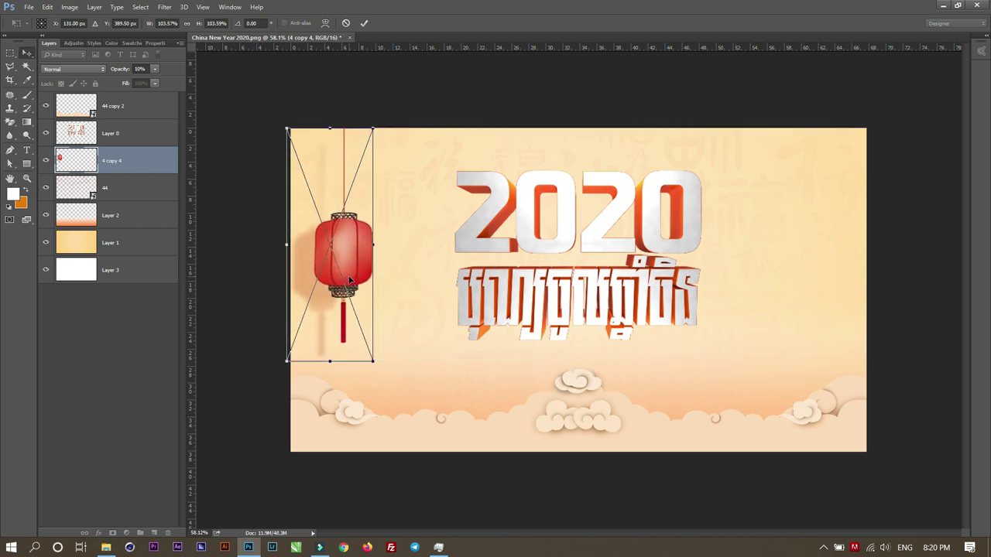
key("Return")
Step: Duplicate the lantern, shrink the copy to about half size and place it beside the big one
key("ctrl+j")
key("ctrl+t")
left_click_drag(287, 361, 312, 292)
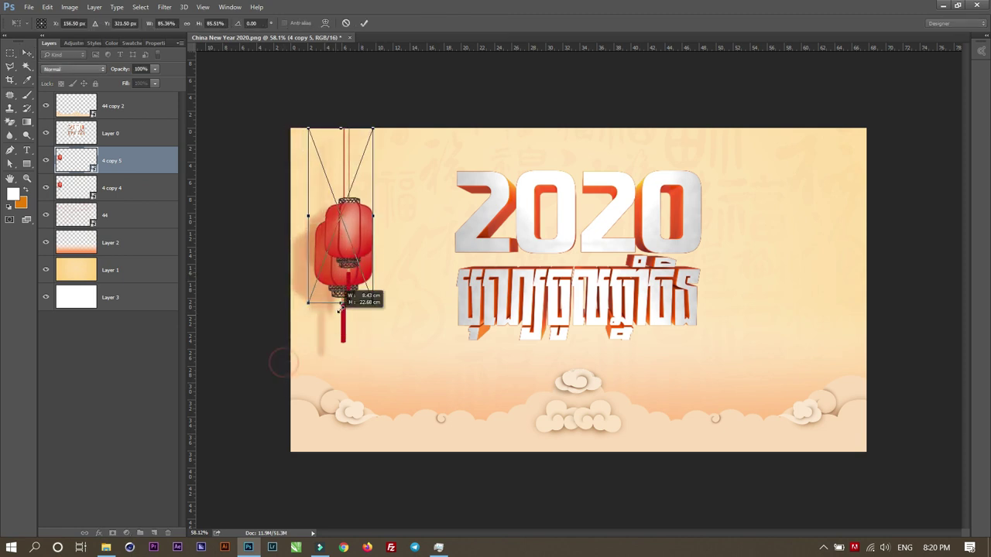
left_click_drag(363, 235, 399, 235)
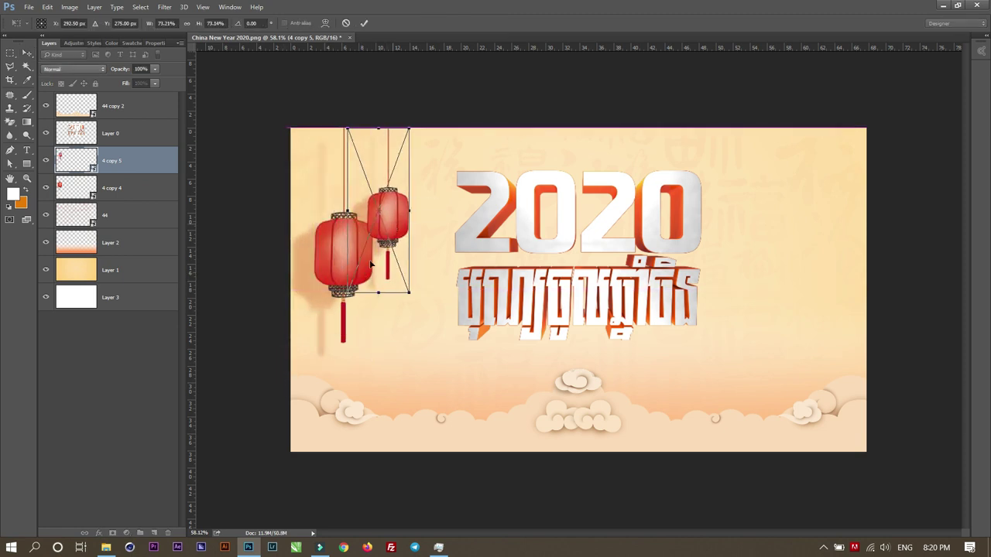
left_click_drag(346, 292, 364, 264)
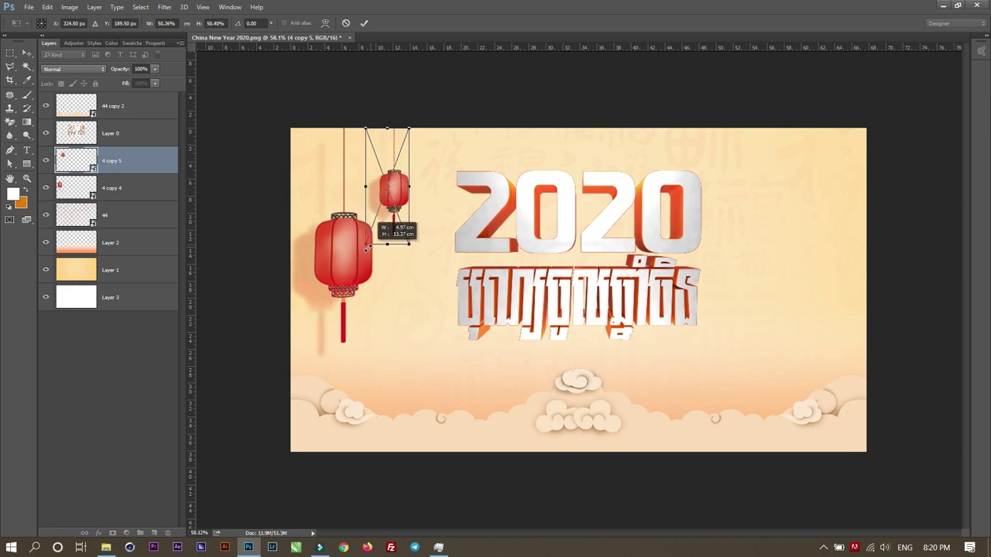
key("Return")
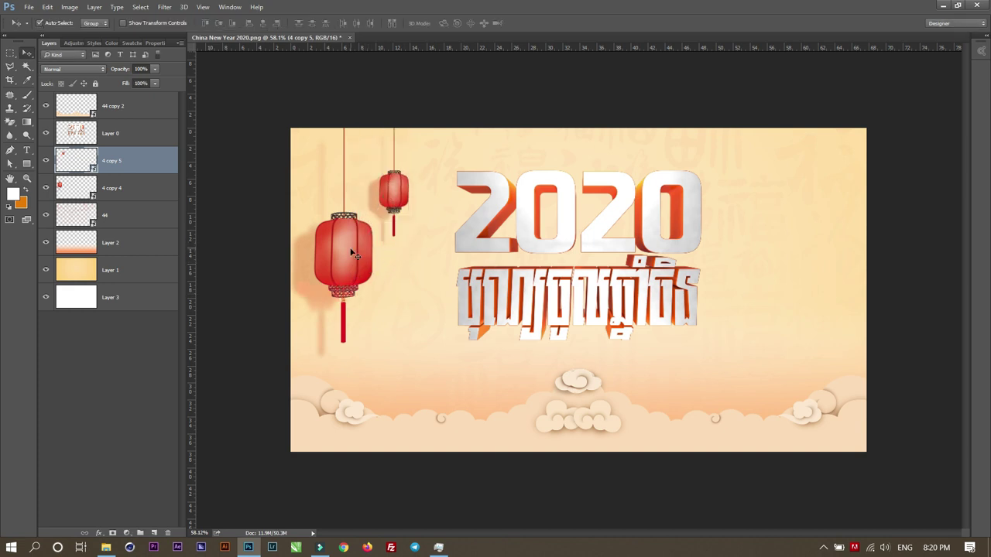
left_click(350, 253, "shift")
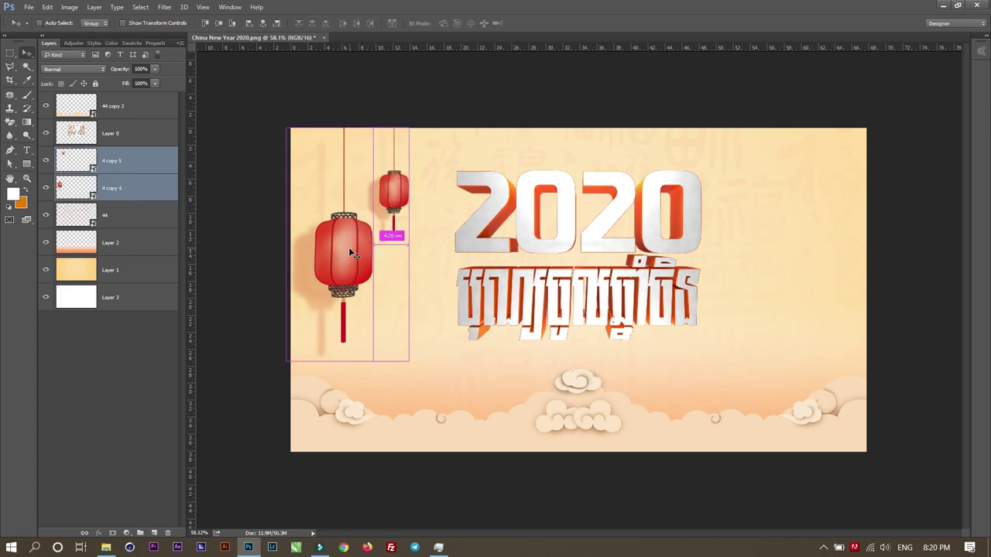
Step: Duplicate both lanterns, flip them horizontally and place them at the banner's right edge
left_click_drag(350, 254, 348, 248)
key("ctrl+t")
right_click(349, 248)
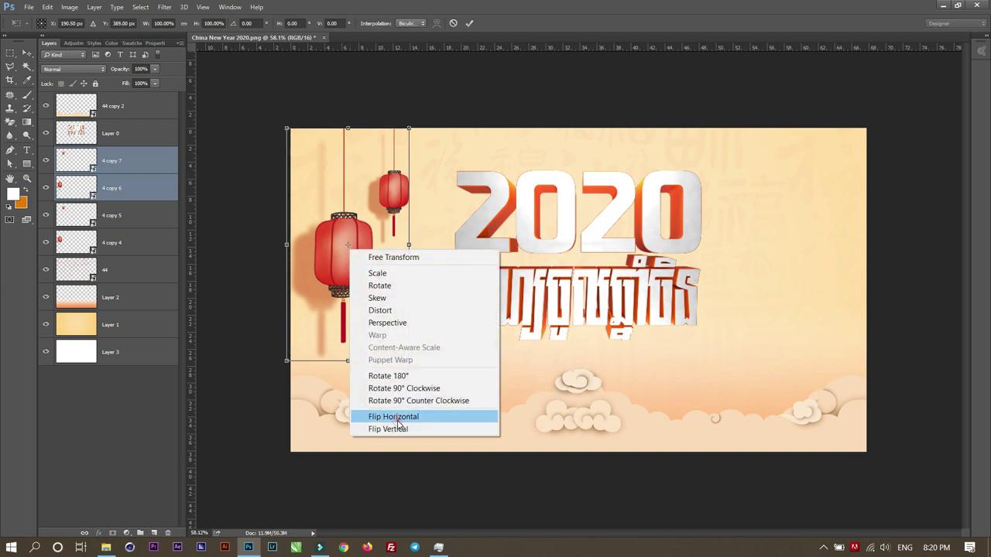
left_click(399, 425)
mouse_move(371, 272)
left_mouse_down()
mouse_move(823, 278)
mouse_move(813, 281)
left_mouse_up()
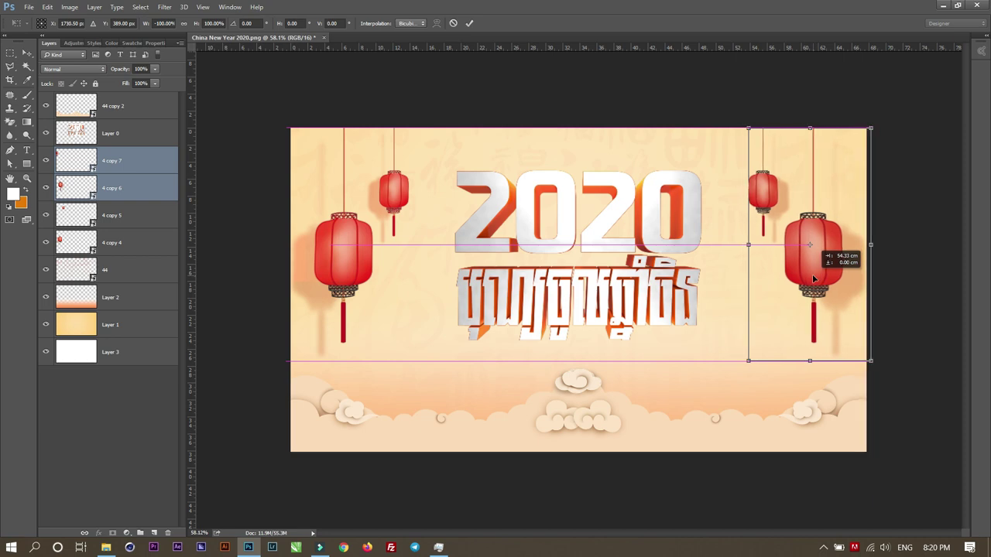
key("Return")
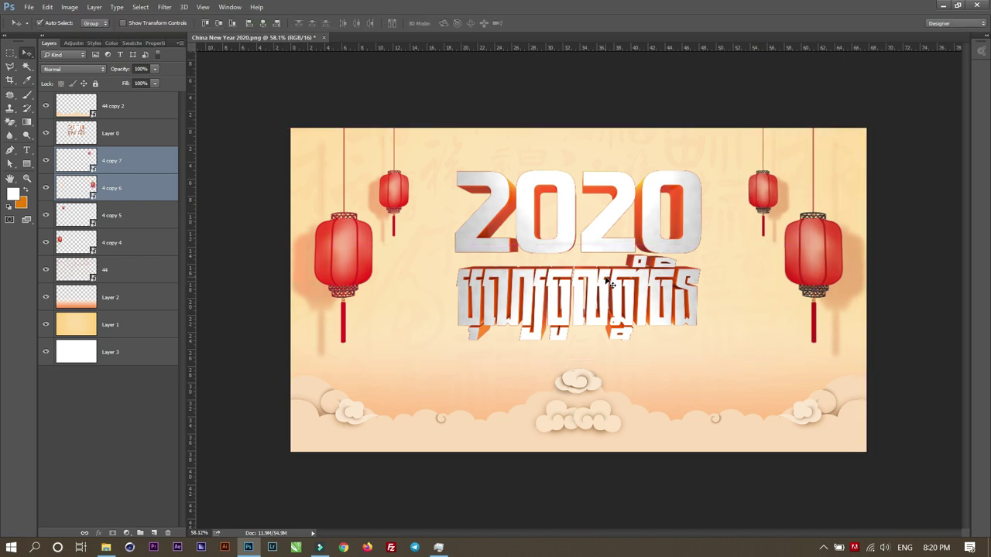
Step: Raise the 2020 title slightly, lower the cloud strip, and return to the China folder
left_click_drag(612, 285, 611, 275)
left_click(575, 405)
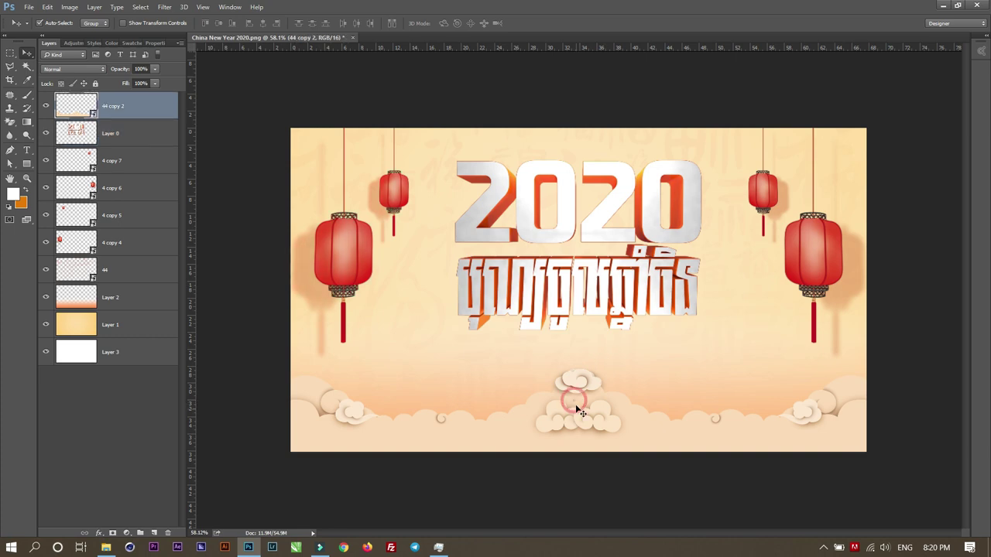
left_click_drag(579, 409, 575, 415)
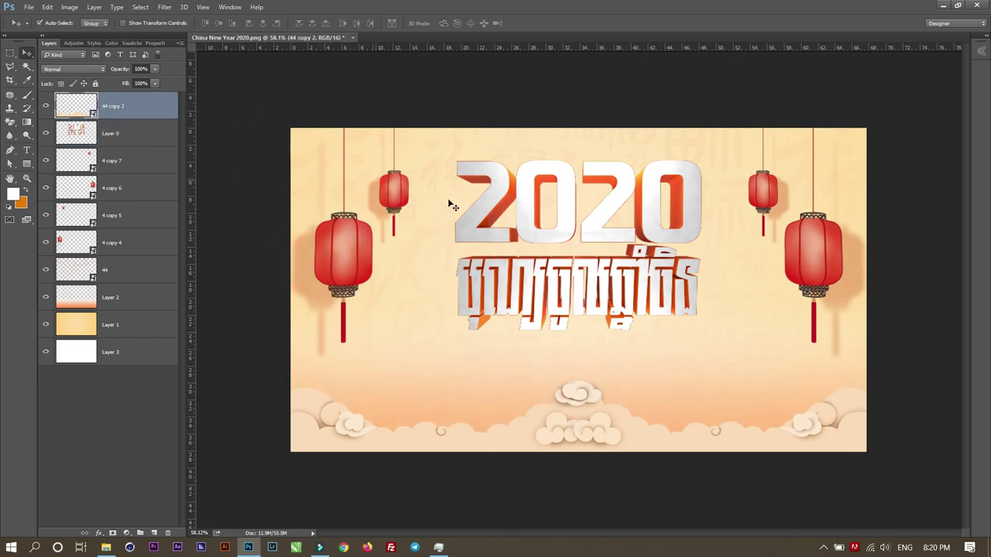
key("alt+Tab")
left_click(402, 272)
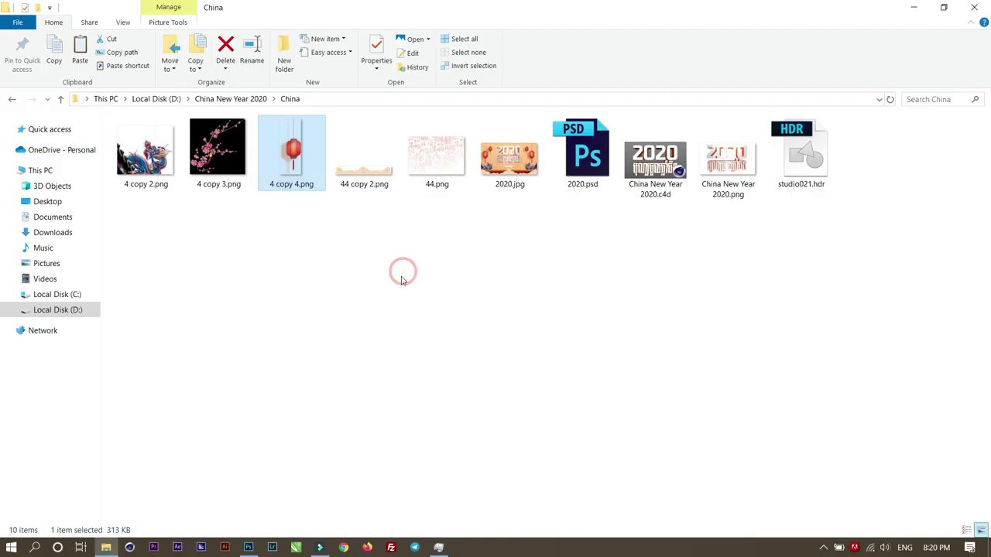
Step: Place the dragon image 4 copy 2.png at the banner's lower-left corner, below Layer 0
left_click(506, 249)
left_click(217, 151)
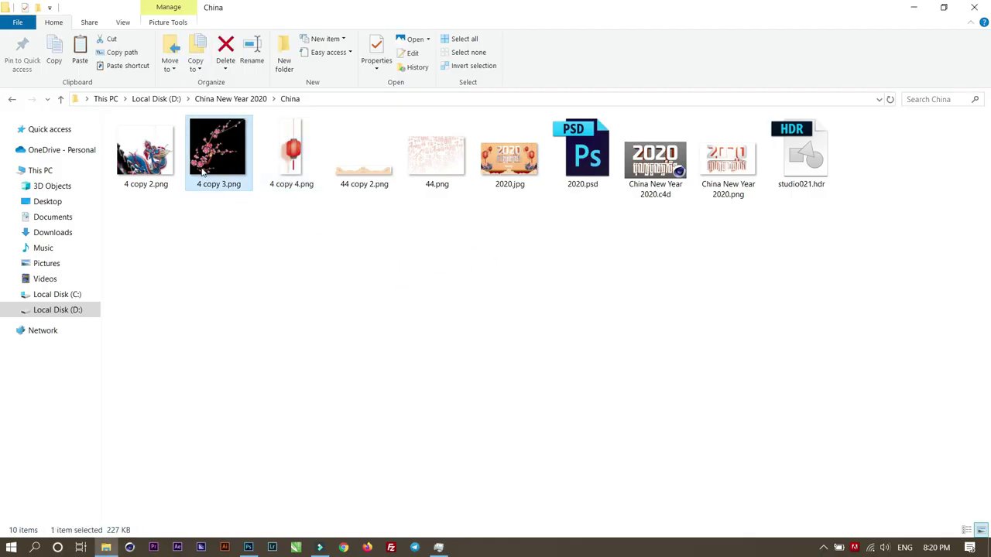
left_click(146, 151)
left_click_drag(292, 285, 348, 316)
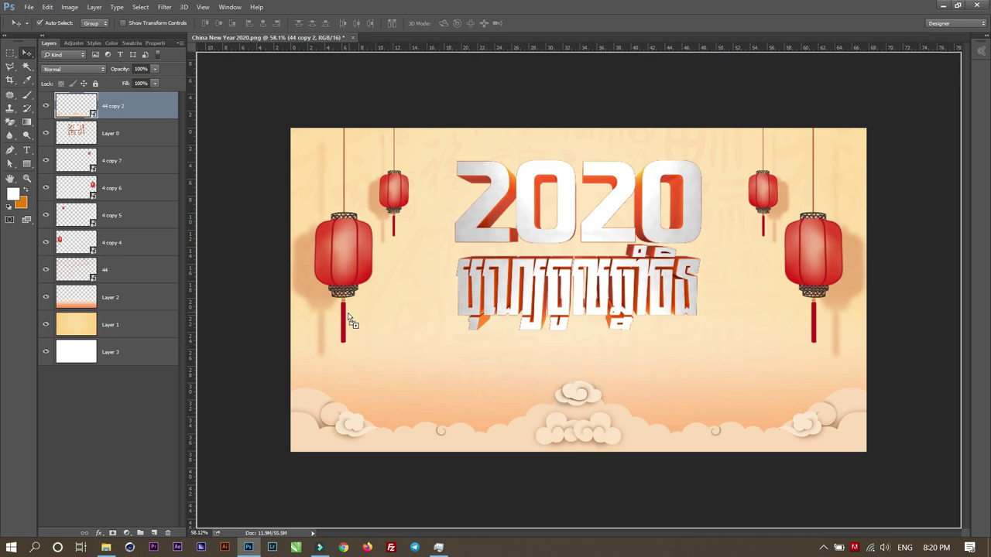
left_click_drag(350, 312, 328, 272)
left_click_drag(607, 313, 388, 379)
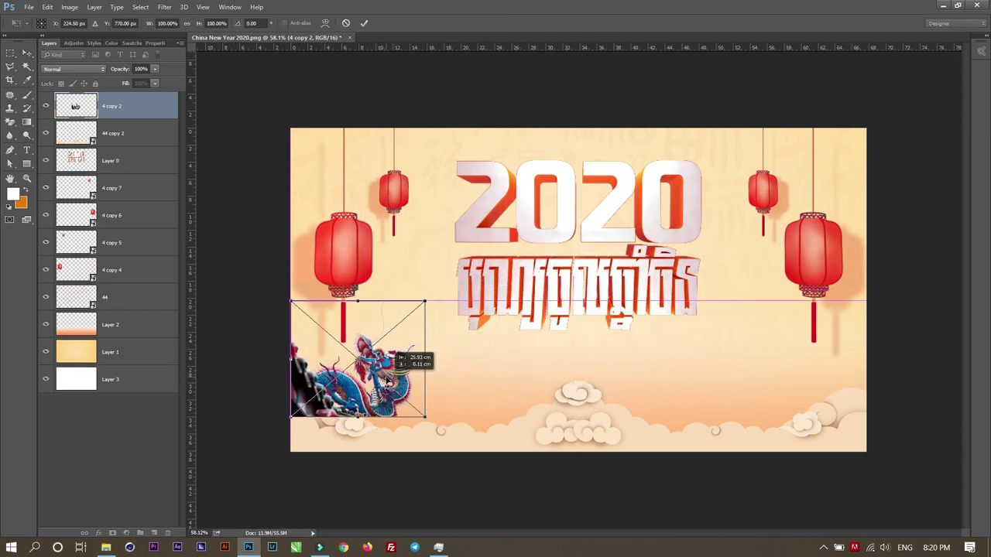
key("Return")
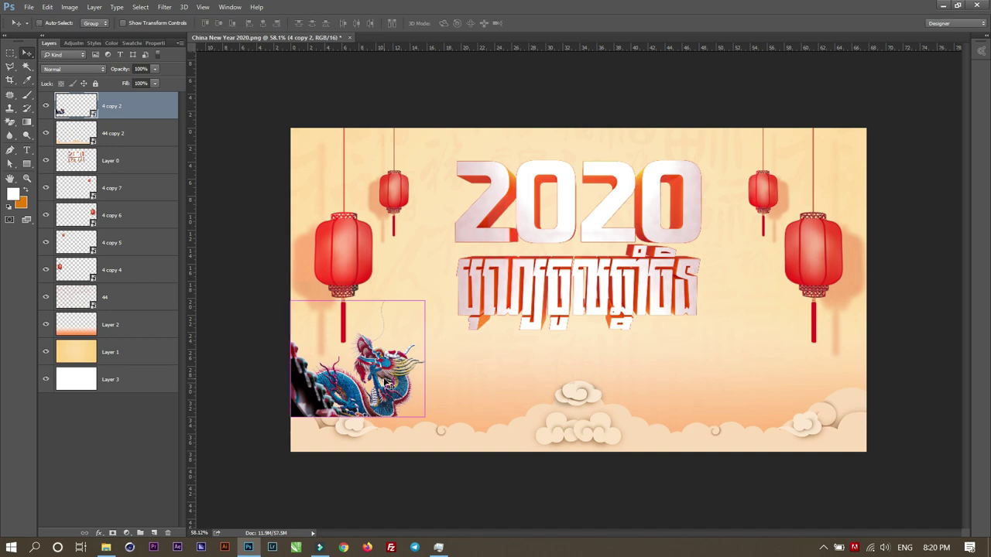
key("ctrl+bracketleft")
key("ctrl+bracketleft")
key("ctrl+bracketleft")
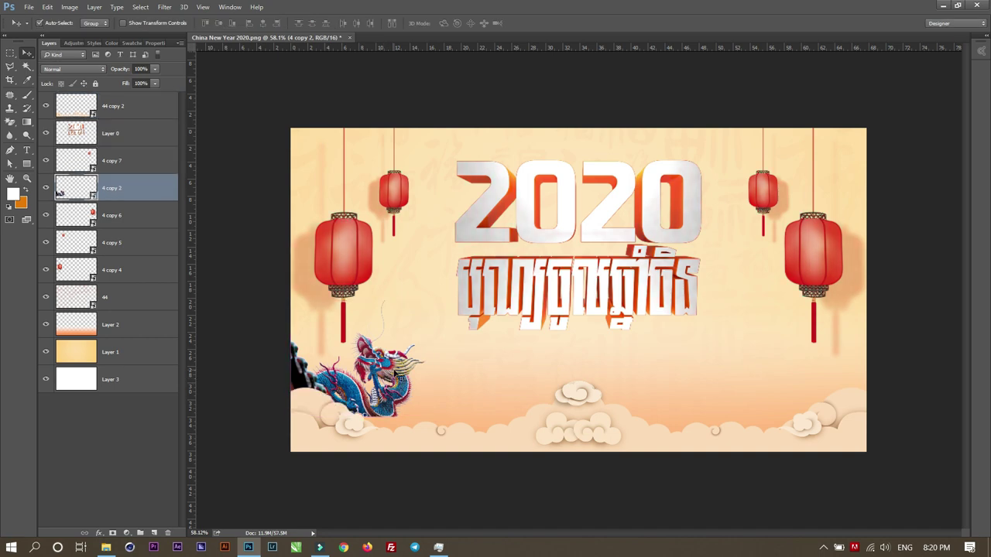
Step: Duplicate the dragon, flip it horizontally, align it right, and return to the China folder
key("ctrl+j")
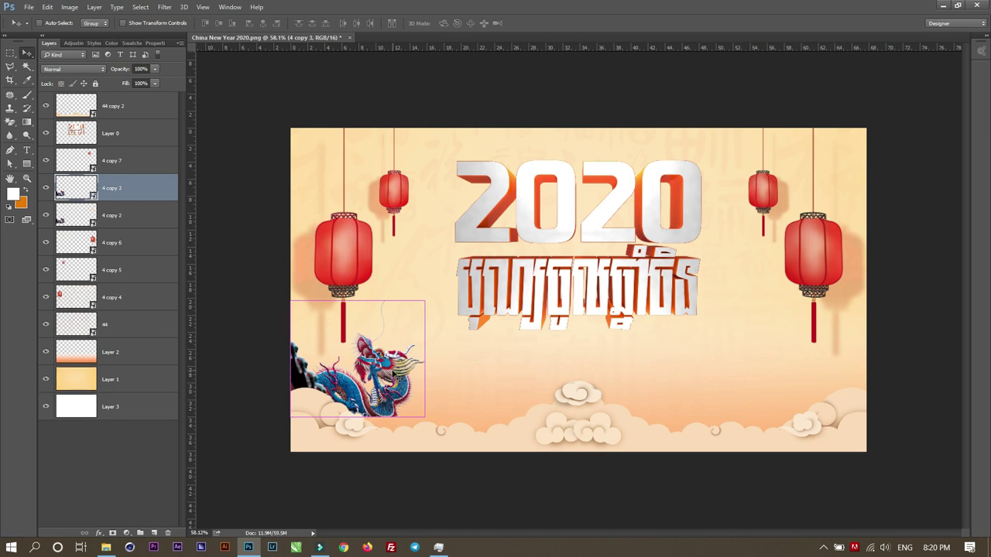
key("ctrl+t")
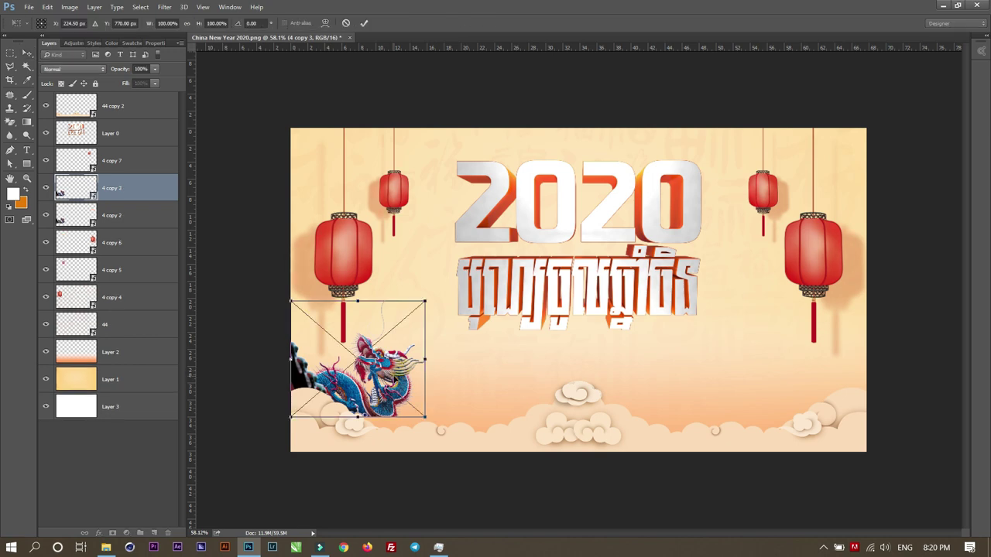
right_click(394, 380)
left_click(418, 356)
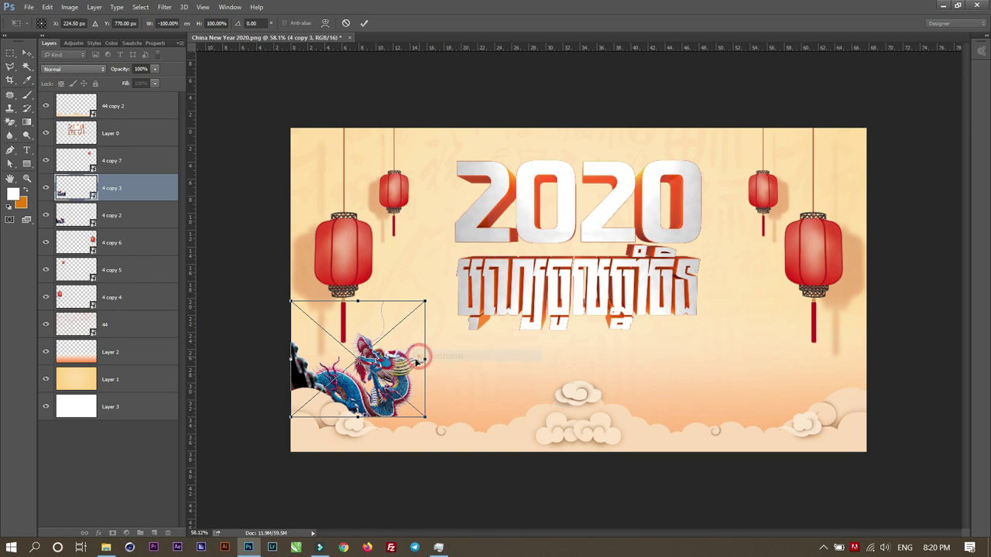
key("Return")
key("ctrl+a")
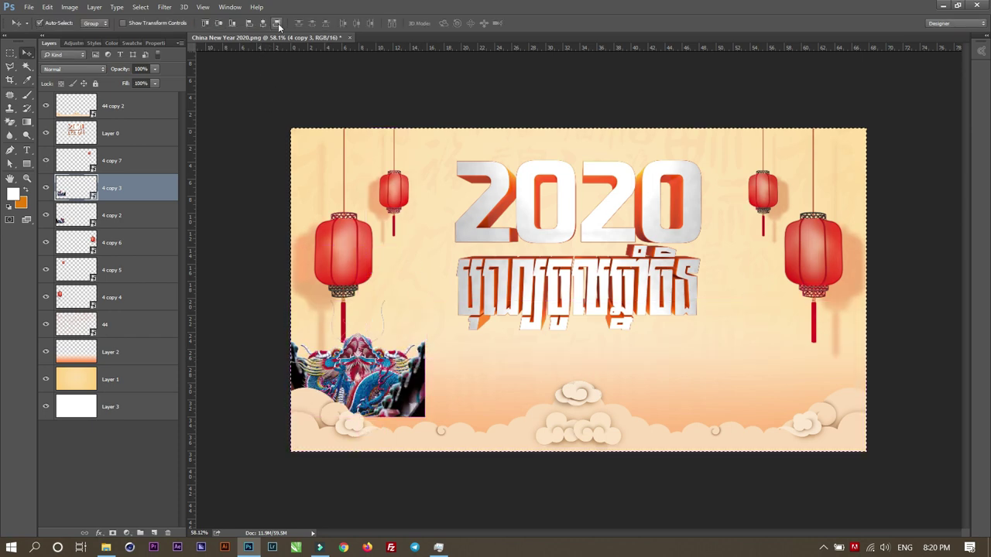
left_click(277, 23)
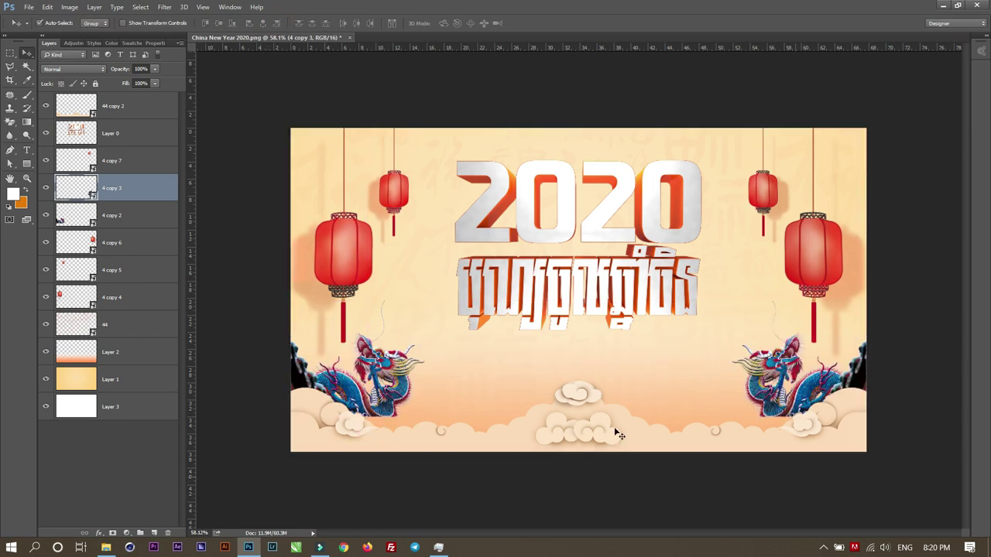
key("alt+Tab")
left_click(629, 267)
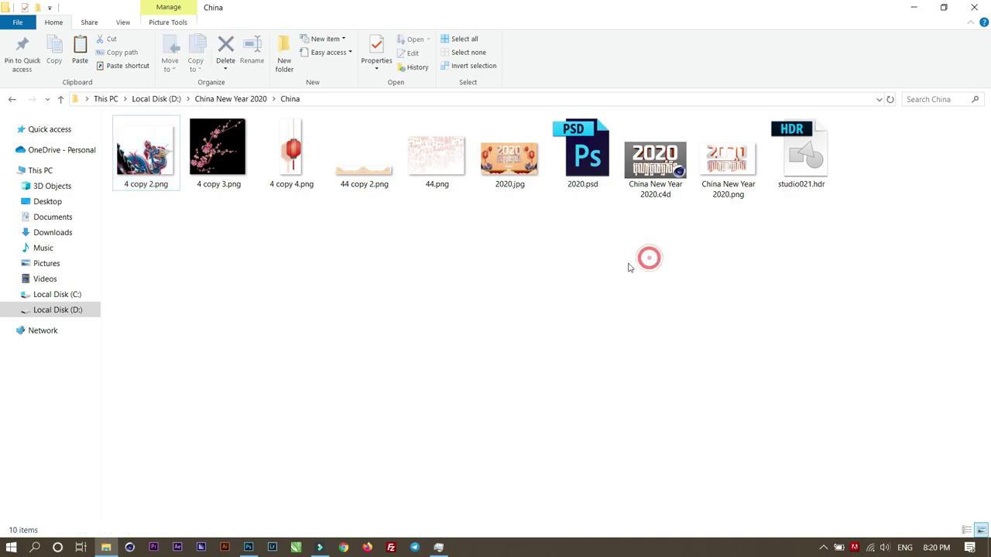
Step: Open 2020.psd in Photoshop and drag its red bar toward the banner document
left_click_drag(584, 154, 594, 228)
key("alt+Tab")
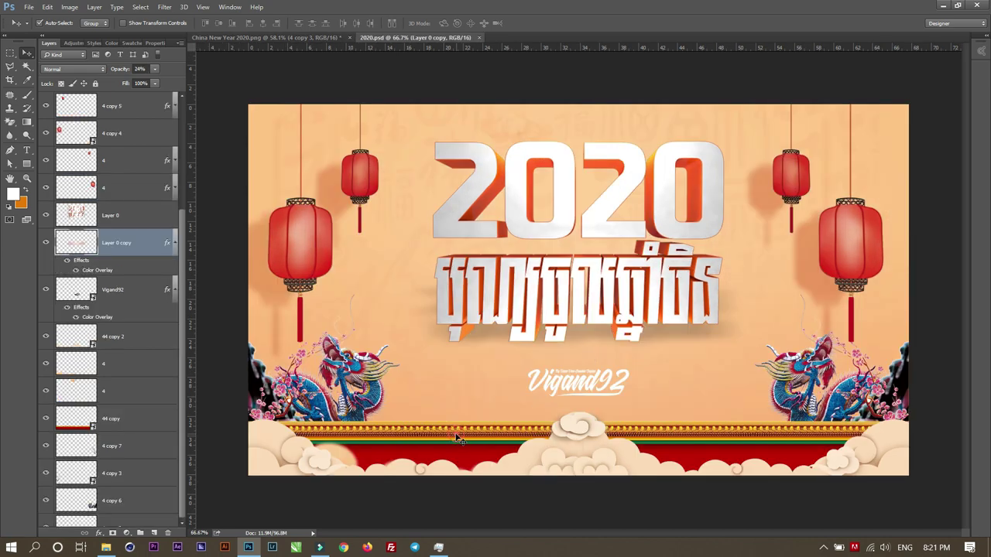
left_click_drag(449, 407, 273, 41)
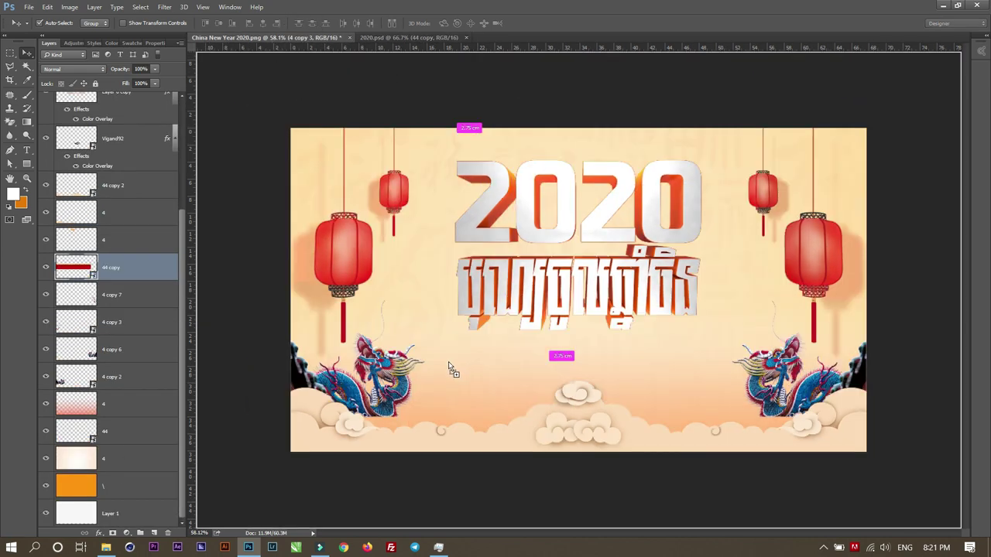
Step: Drop the red bar into the banner, align it to the bottom, and nudge it down
left_click_drag(272, 40, 449, 362)
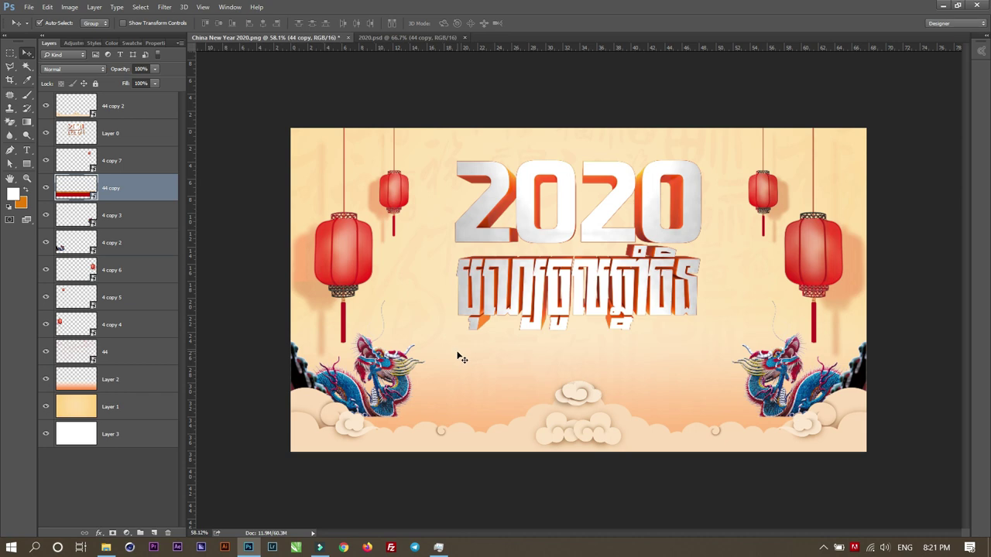
key("ctrl+a")
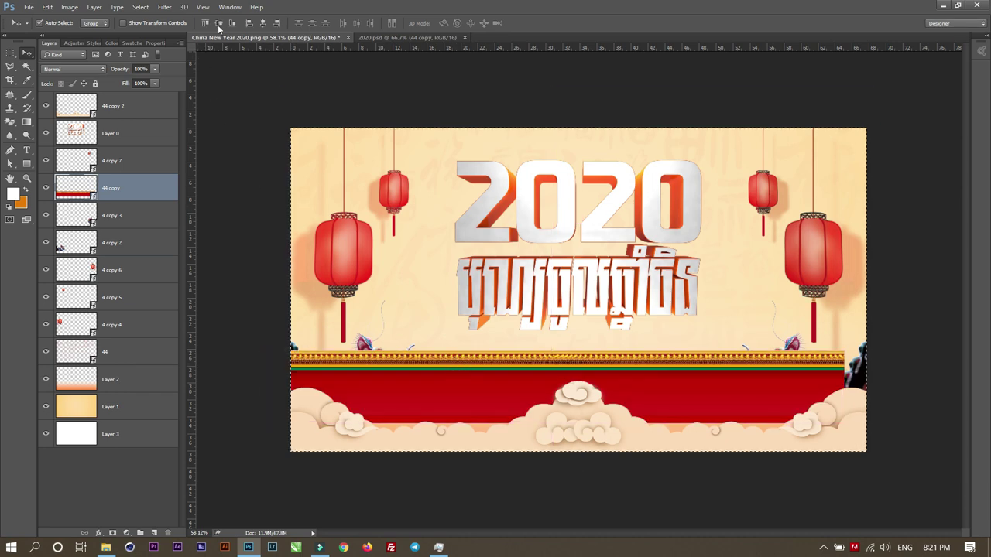
left_click(264, 23)
left_click(263, 23)
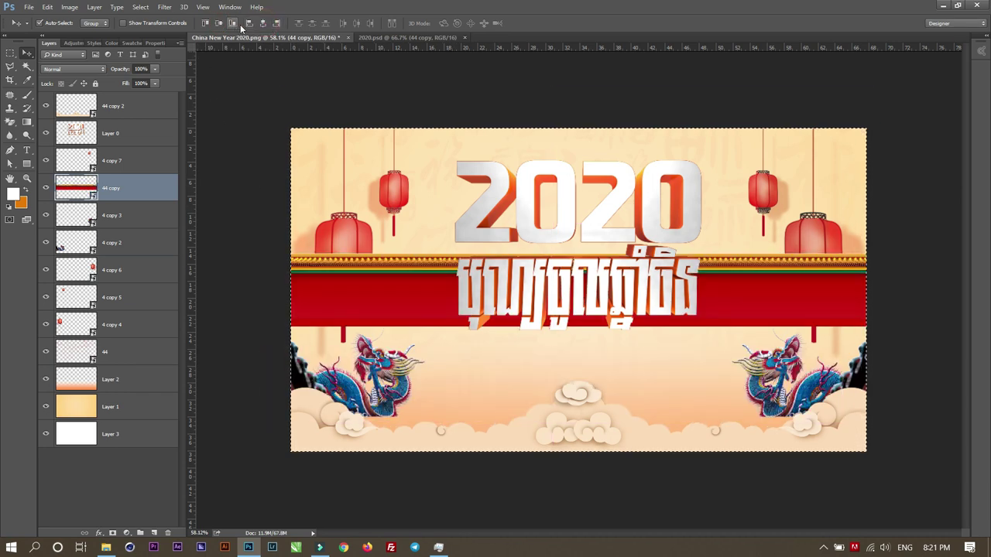
left_click(233, 24)
key("ctrl+d")
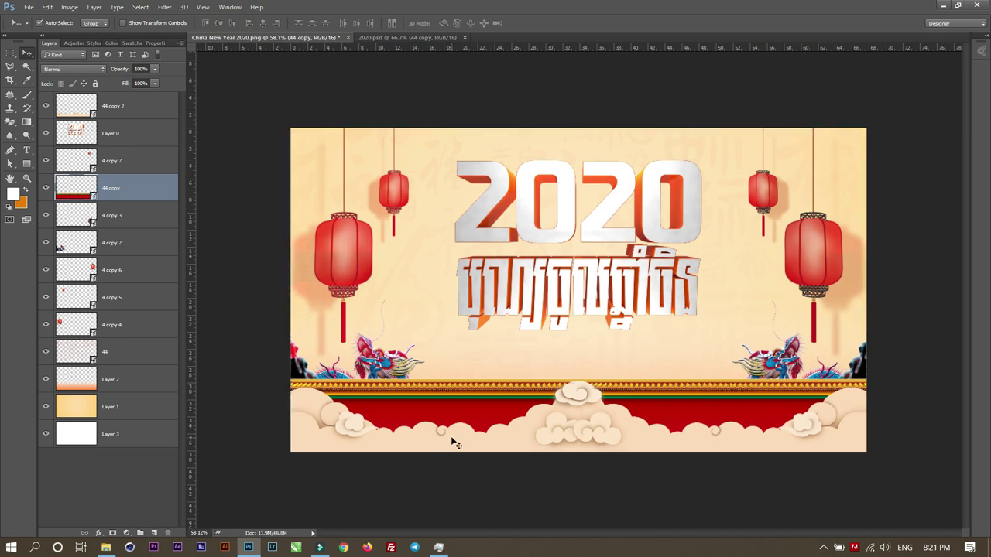
key("Down")
key("Down")
key("Down")
key("Down")
key("Down")
key("Down")
Step: Raise both dragons about 3.3 cm and move the four lantern layers to the top
left_click(385, 370)
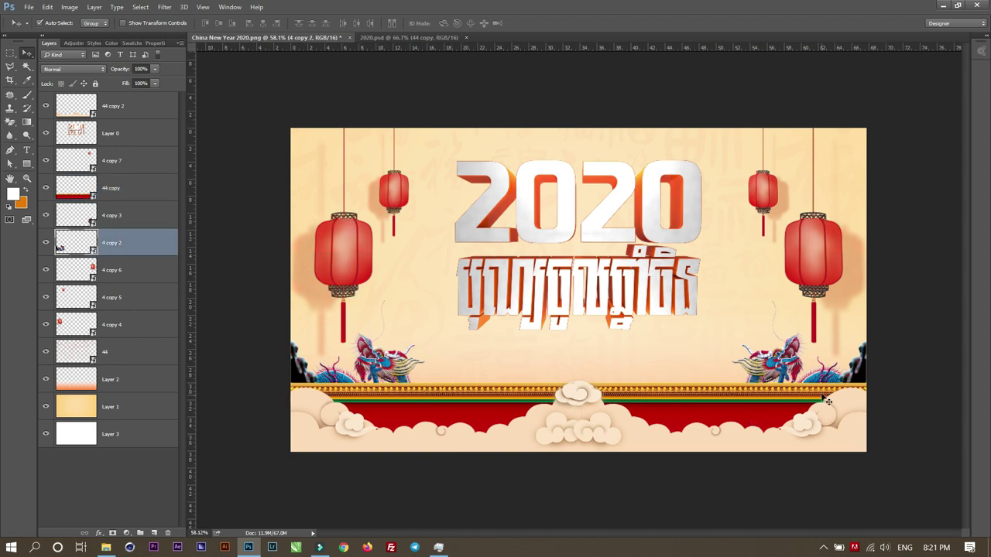
left_click(778, 364, "shift")
left_click_drag(778, 364, 775, 329)
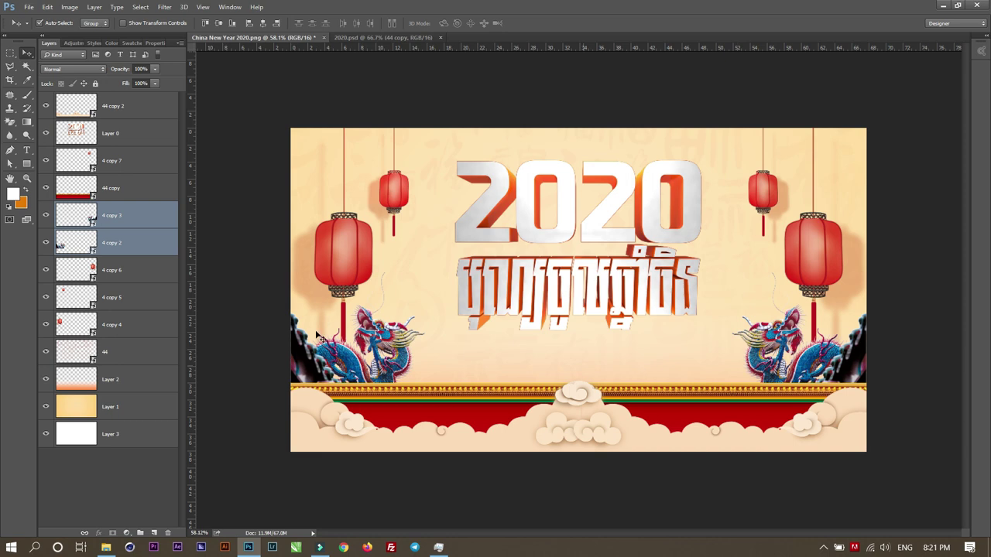
left_click_drag(129, 264, 130, 321)
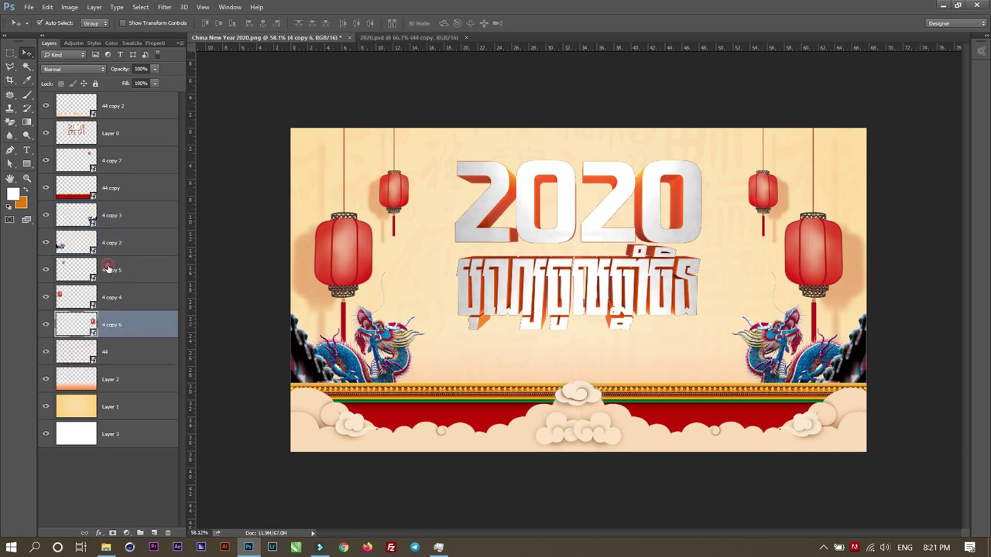
left_click(108, 268)
left_click(120, 316, "shift")
left_click(120, 161, "ctrl")
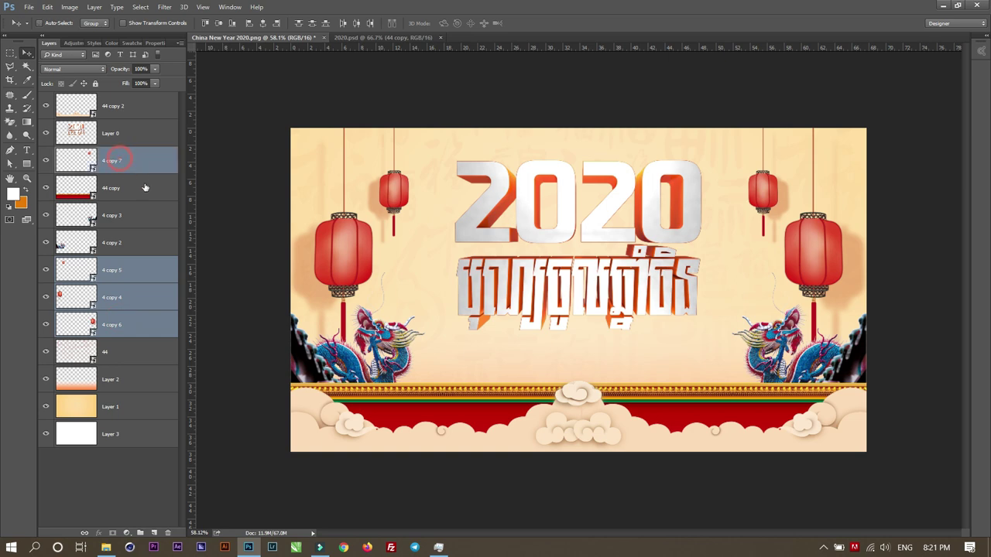
key("ctrl+shift+bracketright")
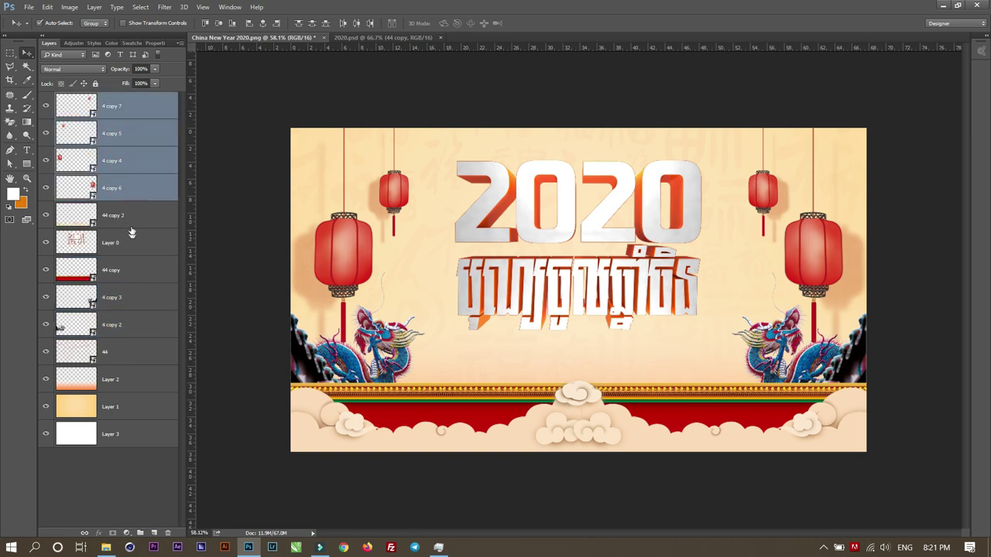
Step: Lower the red band with its 44 copy 2 border and settle both dragons just above it
left_click(124, 222)
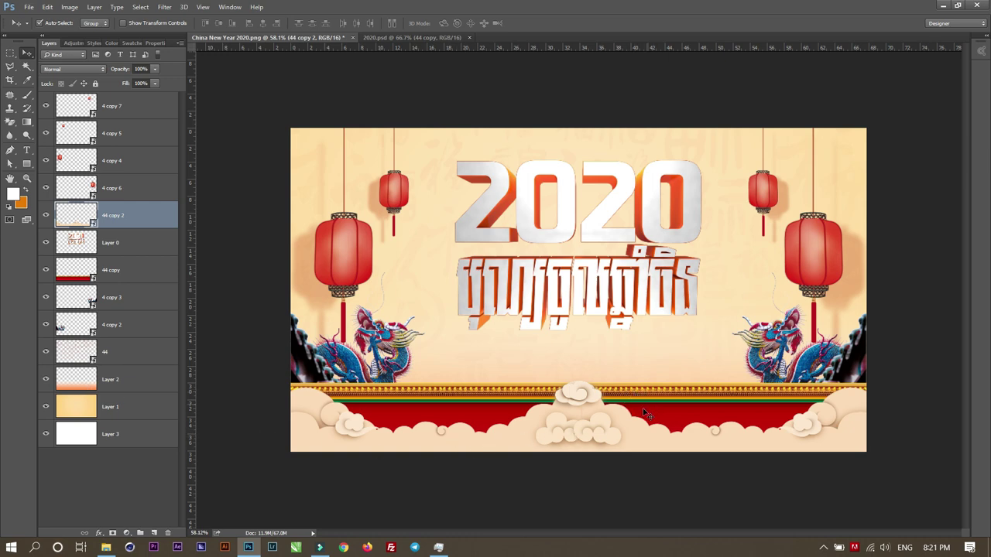
mouse_move(650, 400)
left_mouse_down()
mouse_move(657, 414)
mouse_move(657, 404)
left_mouse_up()
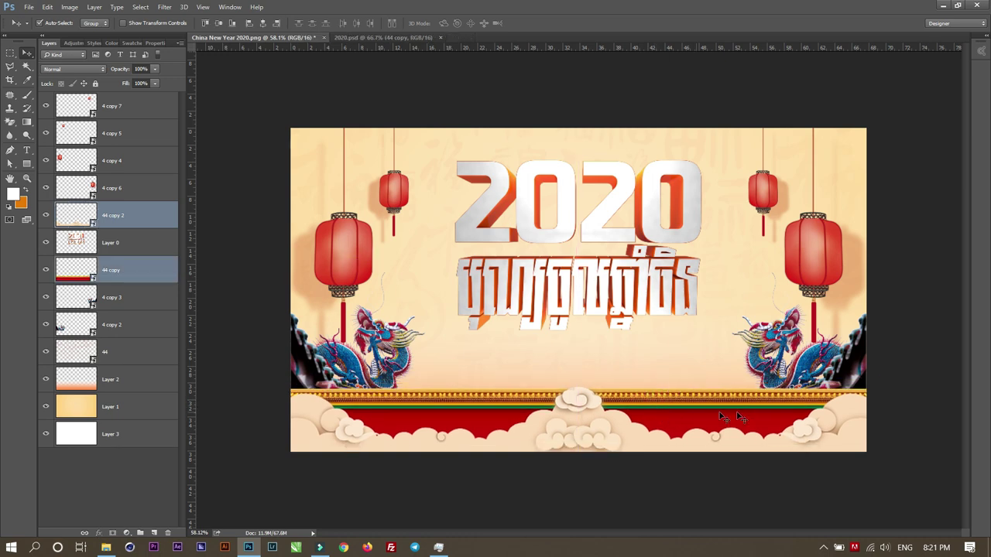
left_click(819, 377)
left_click(383, 362, "shift")
left_click_drag(386, 341, 387, 355)
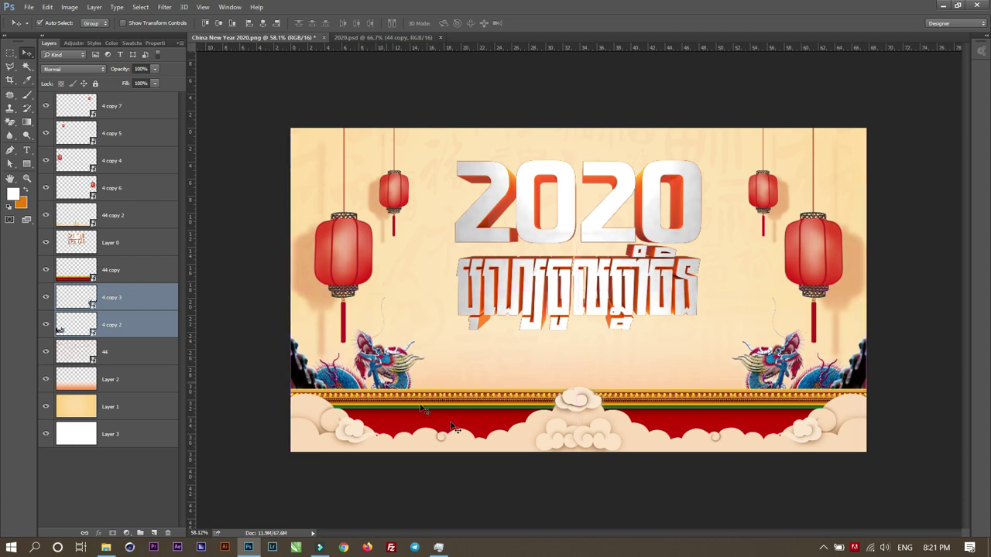
Step: Place the cherry-blossom image 4 copy 3.png into the banner toward the lower left
left_click(480, 506)
key("alt+Tab")
left_click(413, 294)
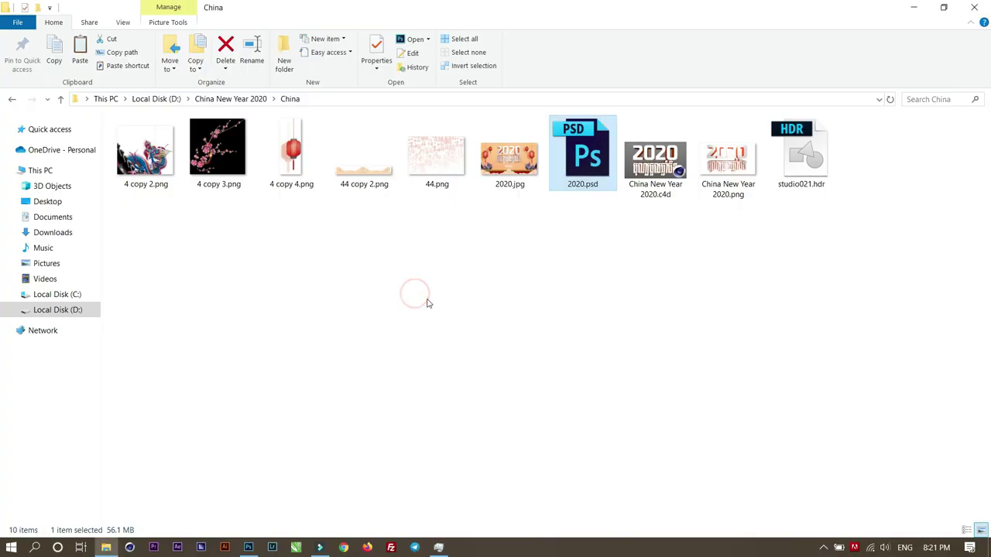
left_click_drag(218, 151, 360, 264)
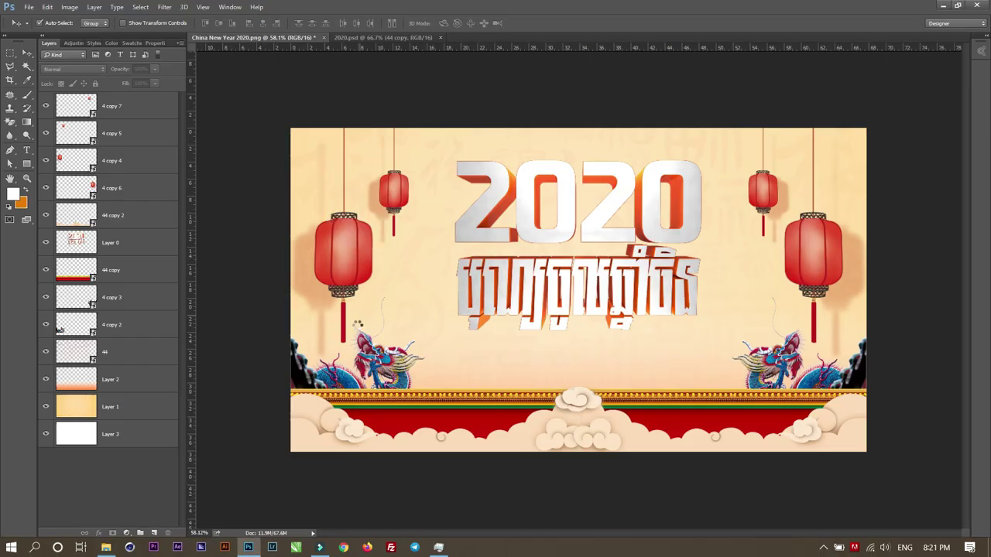
left_click_drag(361, 264, 392, 330)
left_click_drag(576, 294, 350, 361)
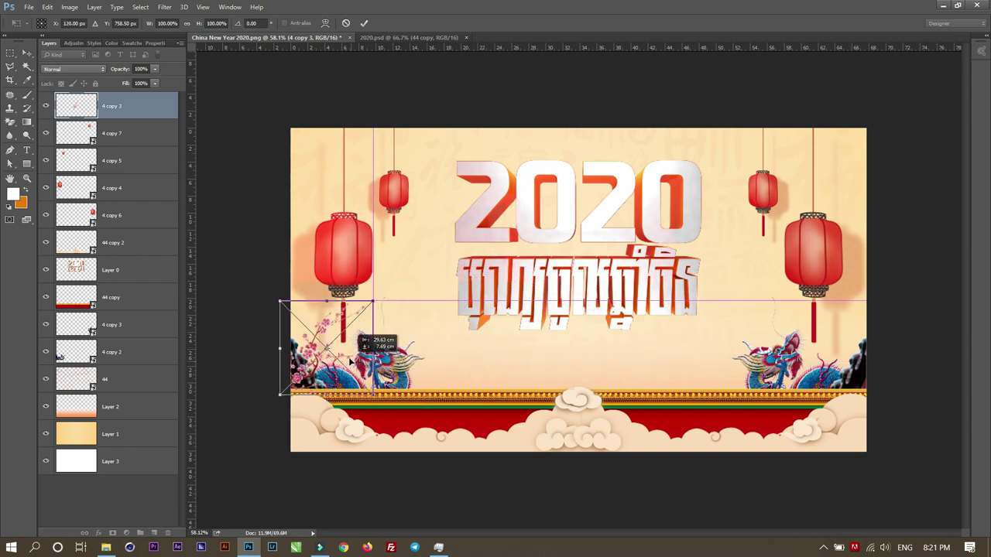
Step: Commit the cherry blossoms above Layer 0 and align them to the banner's left edge
left_click_drag(350, 360, 353, 365)
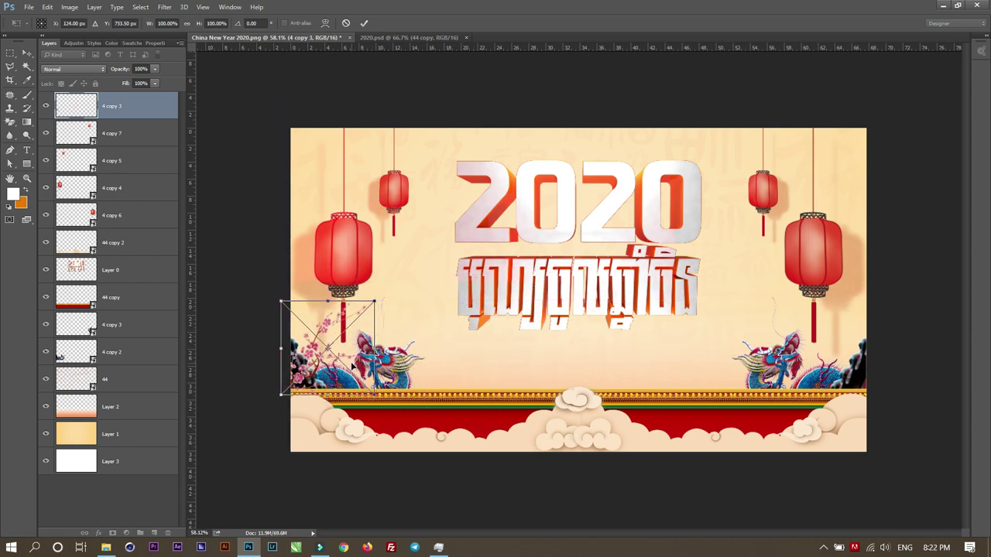
key("Return")
key("ctrl+bracketleft")
key("ctrl+bracketleft")
key("ctrl+bracketleft")
key("ctrl+bracketleft")
key("ctrl+bracketleft")
key("ctrl+bracketleft")
key("ctrl+bracketright")
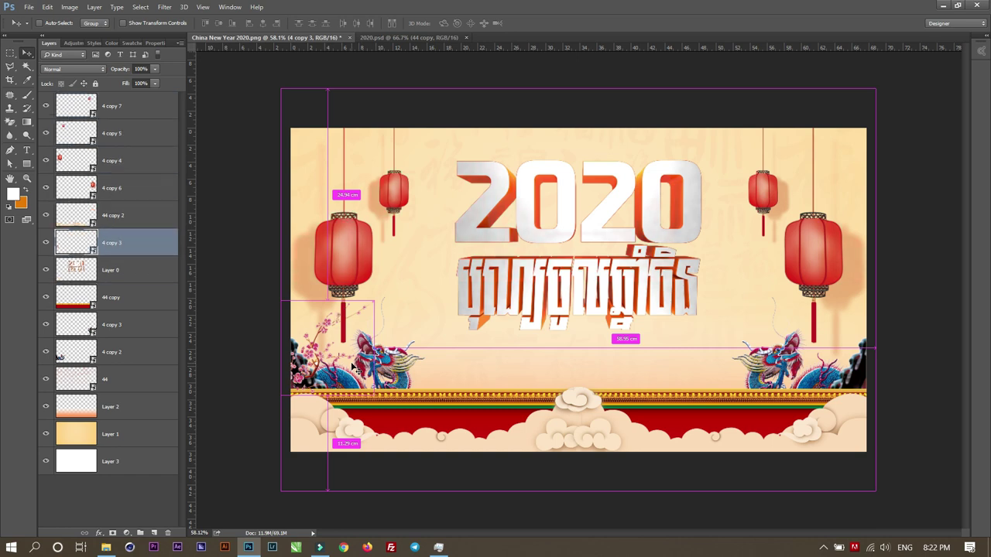
key("ctrl+a")
left_click(250, 24)
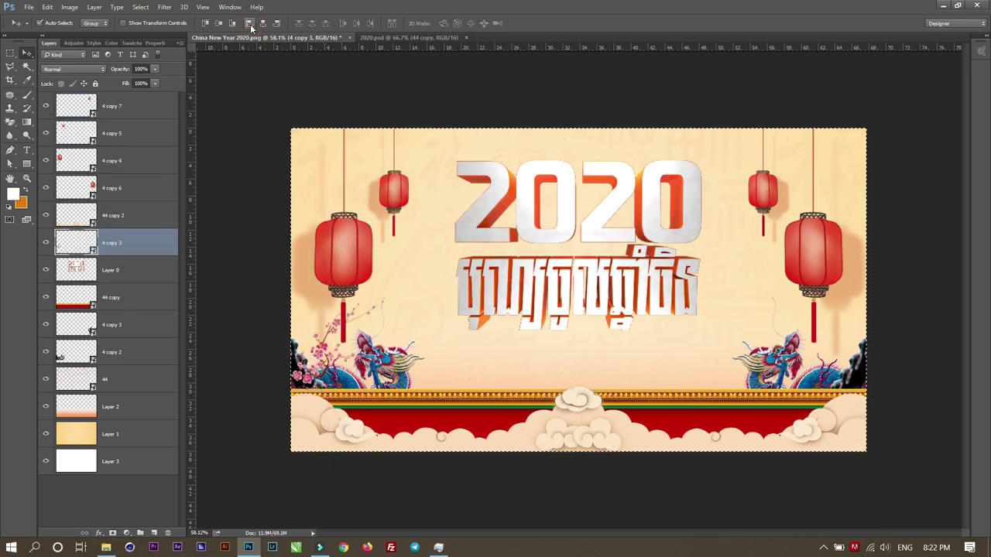
key("ctrl+d")
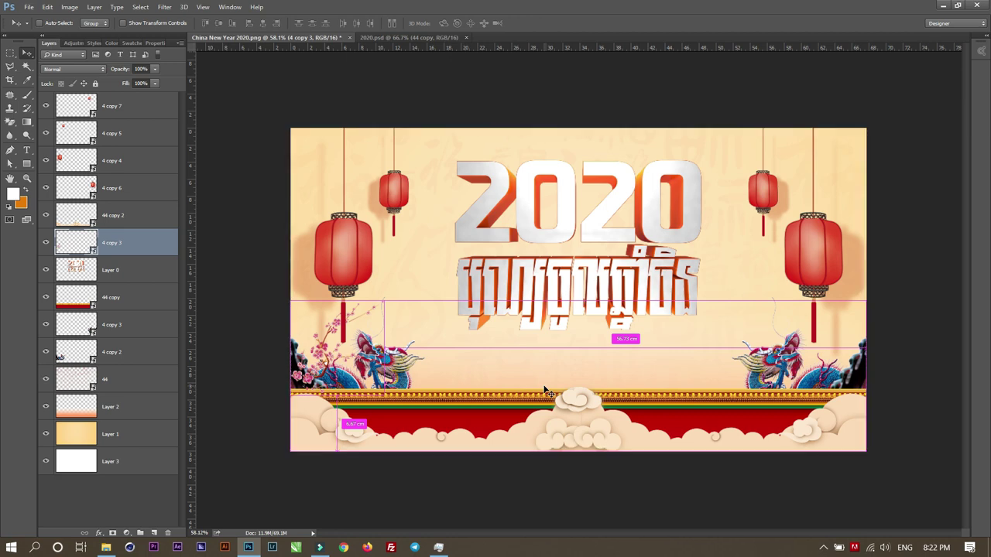
Step: Add a mirrored blossom copy at the right edge and nudge the 2020 title up slightly
key("ctrl+j")
key("ctrl+t")
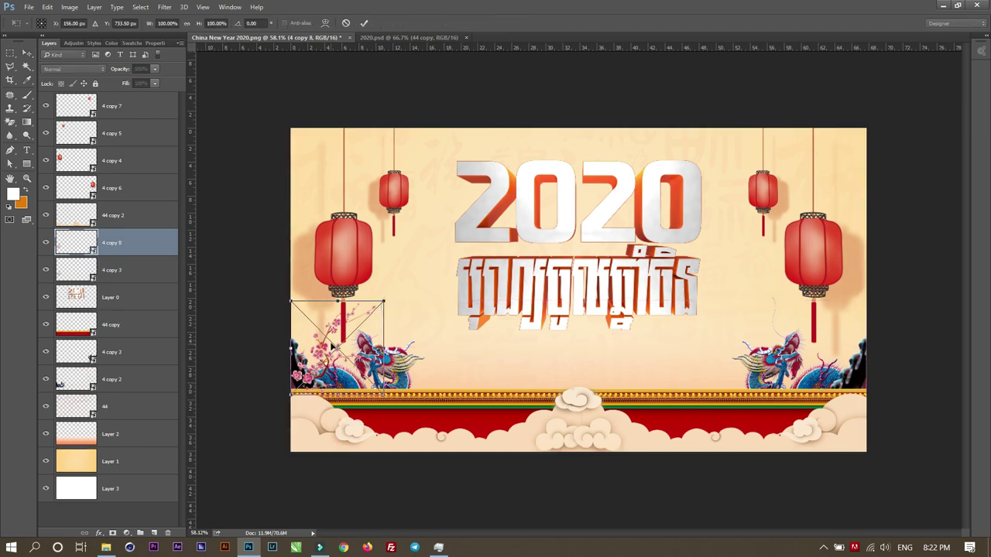
right_click(333, 345)
left_click(391, 500)
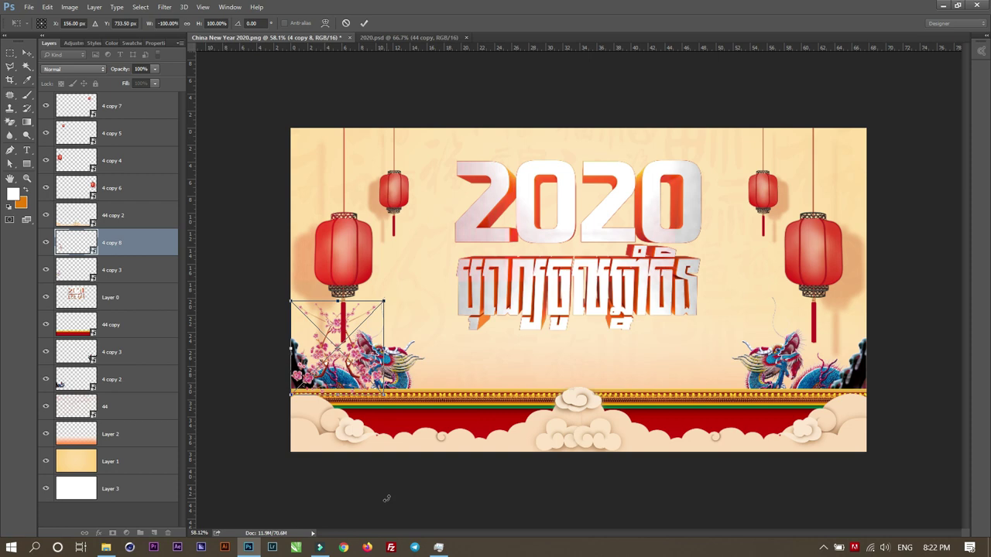
key("Return")
key("ctrl+a")
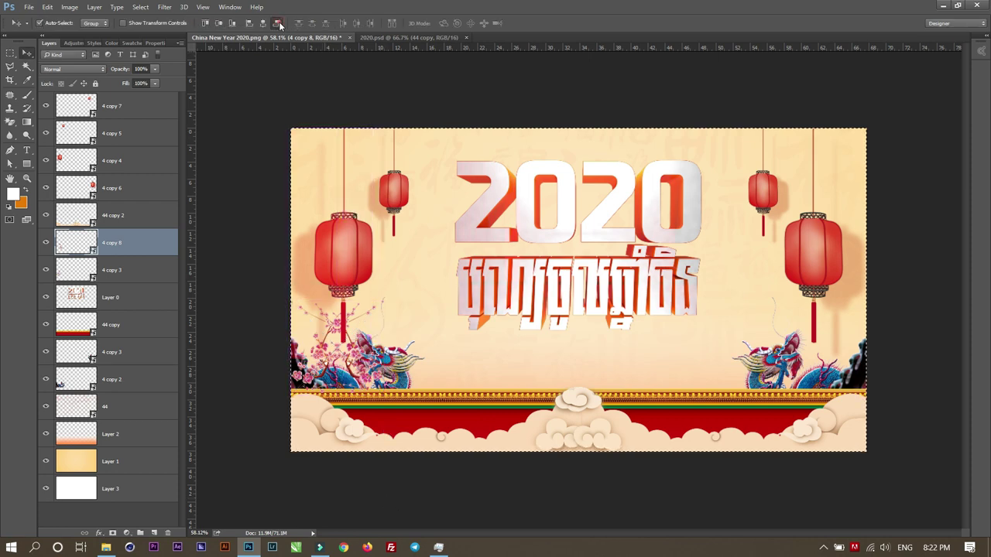
left_click(280, 24)
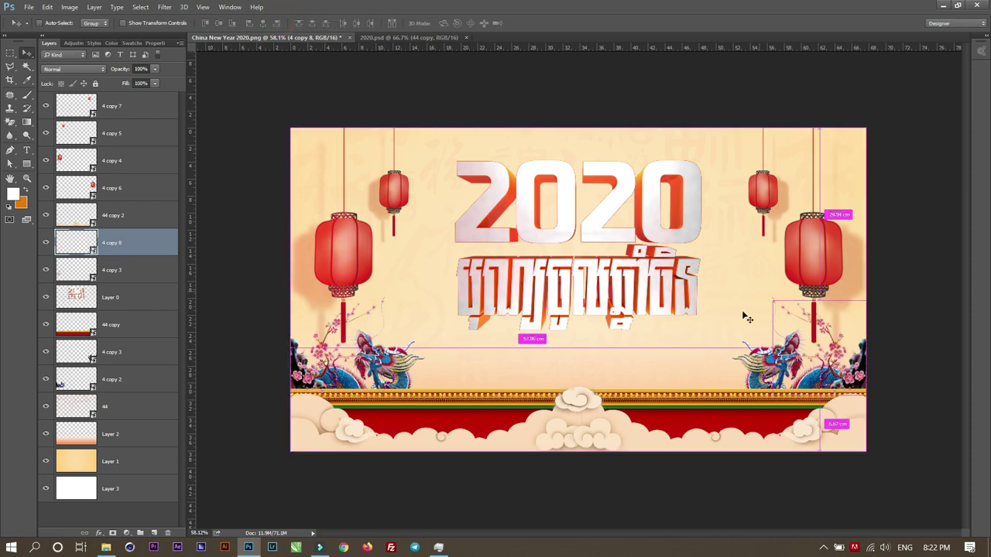
key("ctrl+d")
left_click_drag(593, 289, 593, 283)
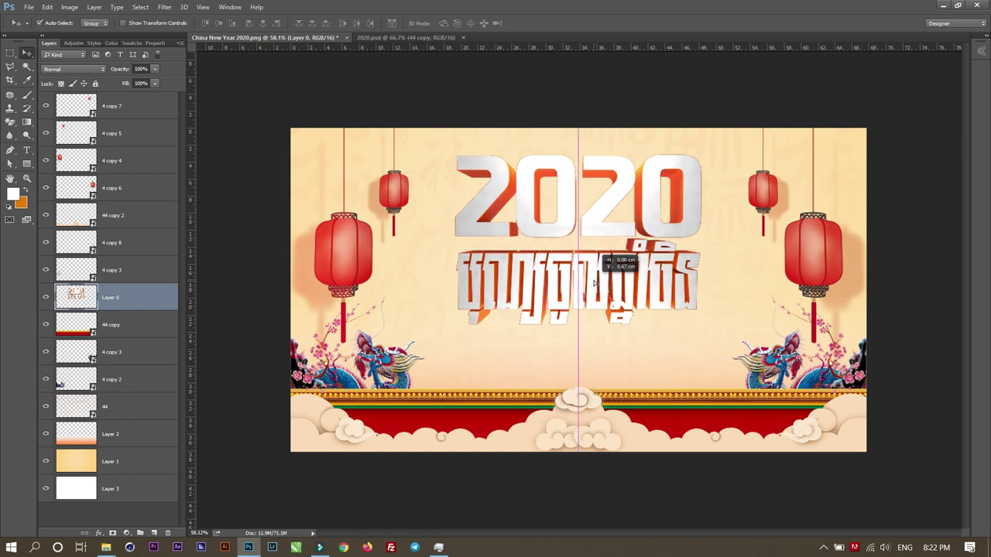
Step: Fill the title's outline with black on a new layer above Layer 0
left_click(77, 298, "ctrl")
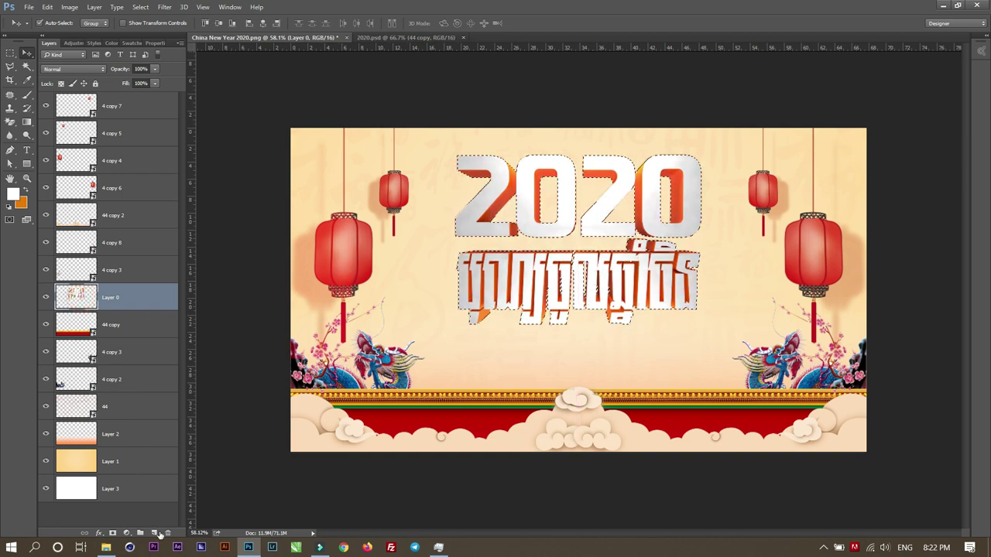
left_click(154, 534)
left_click(13, 195)
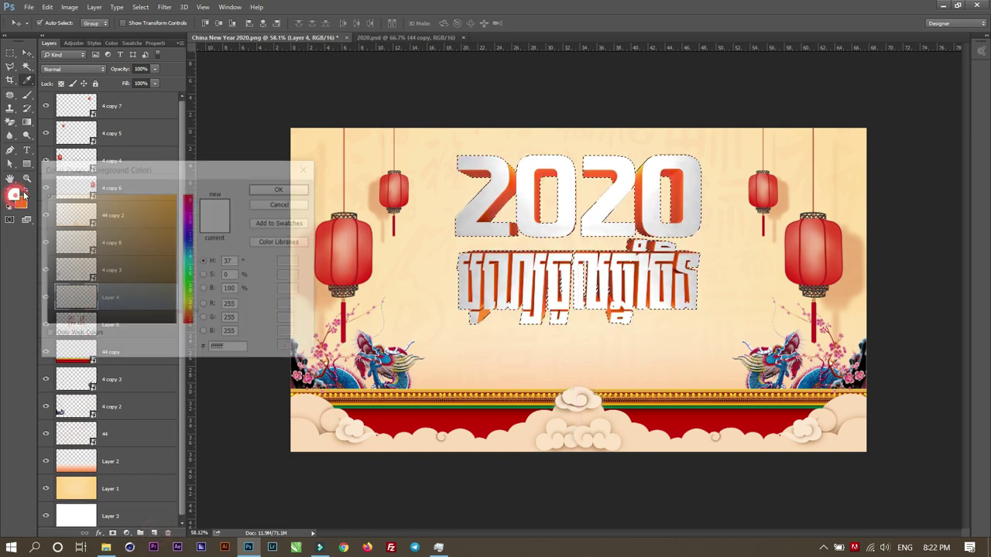
left_click_drag(166, 310, 177, 343)
left_click(282, 188)
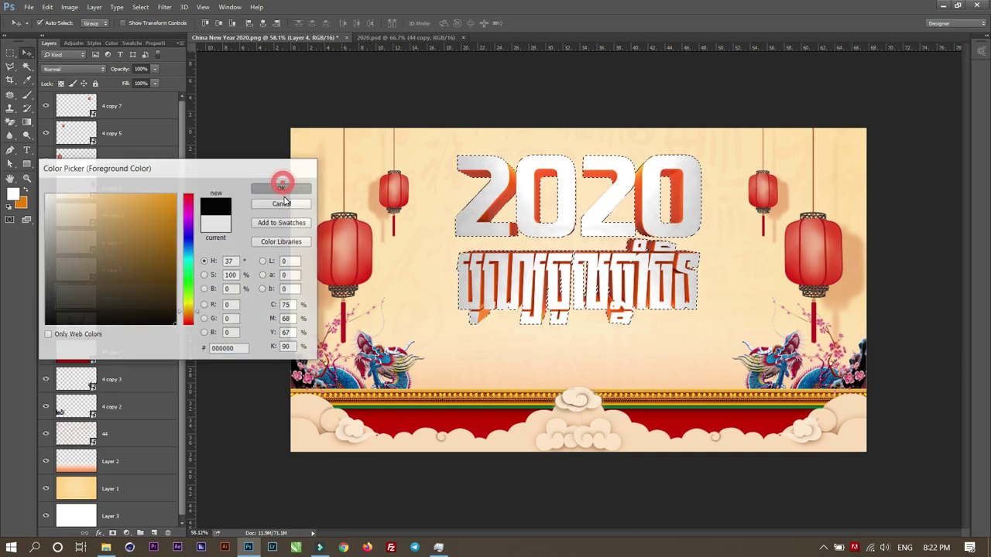
key("v")
key("alt+BackSpace")
key("ctrl+d")
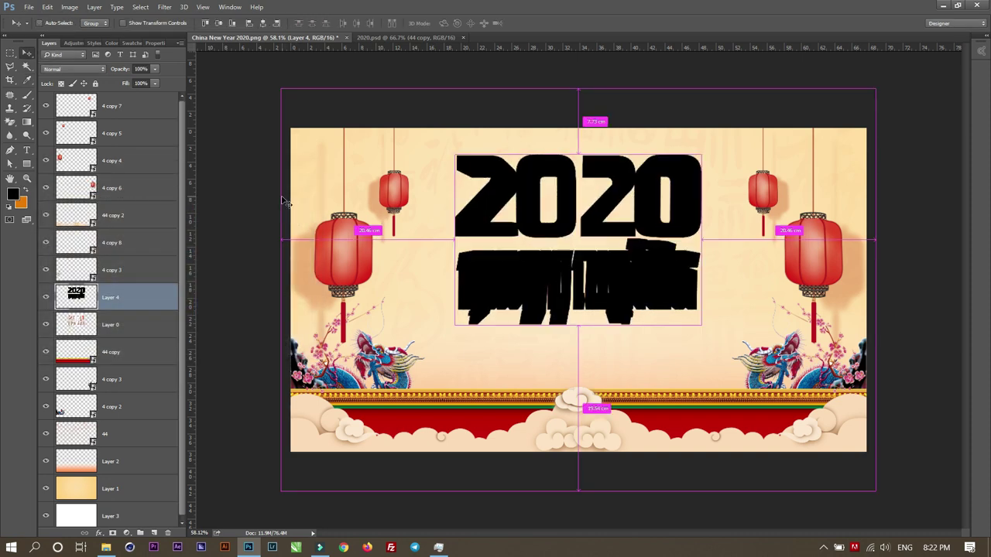
Step: Apply a 52-pixel Motion Blur to the black title and squash it into a flat strip
left_click(164, 7)
mouse_move(174, 151)
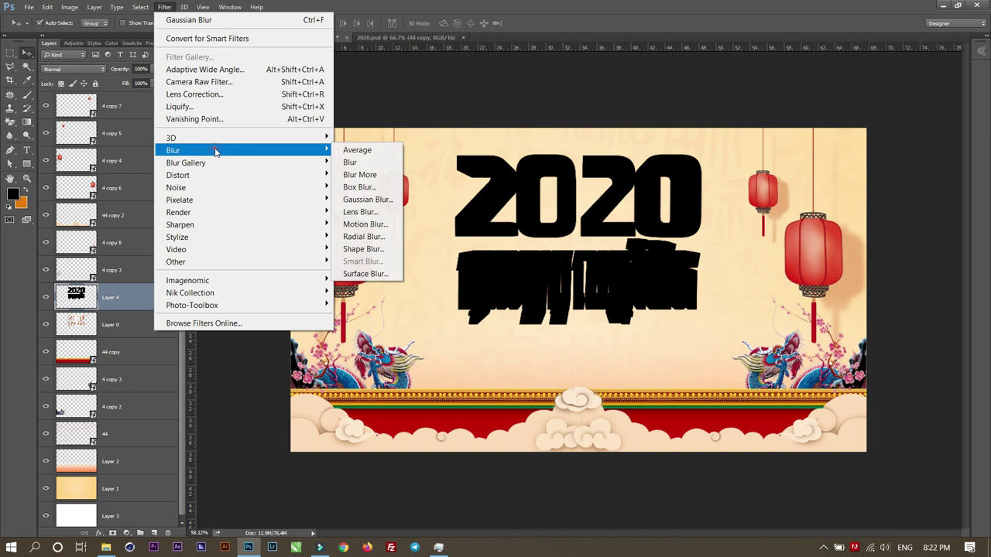
left_click(365, 224)
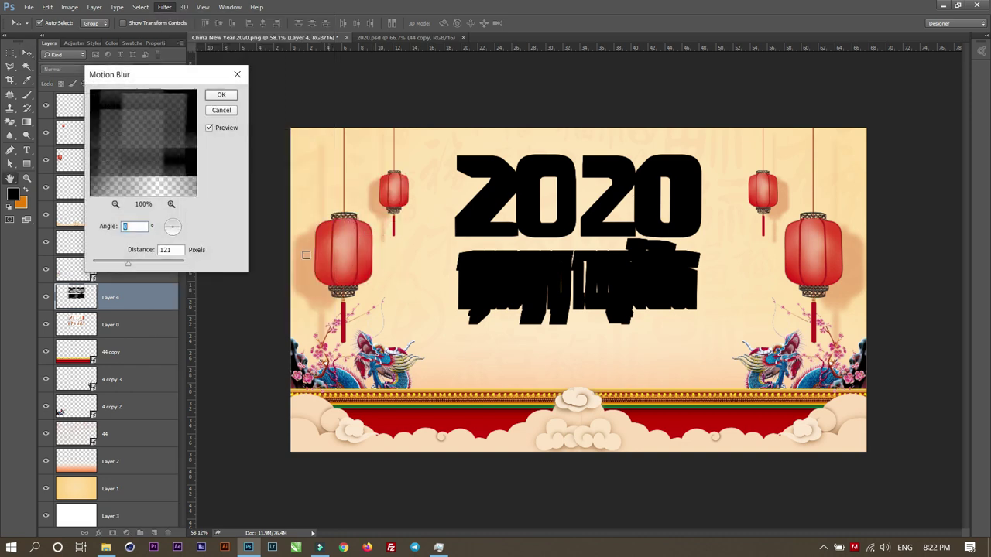
left_click_drag(119, 267, 117, 267)
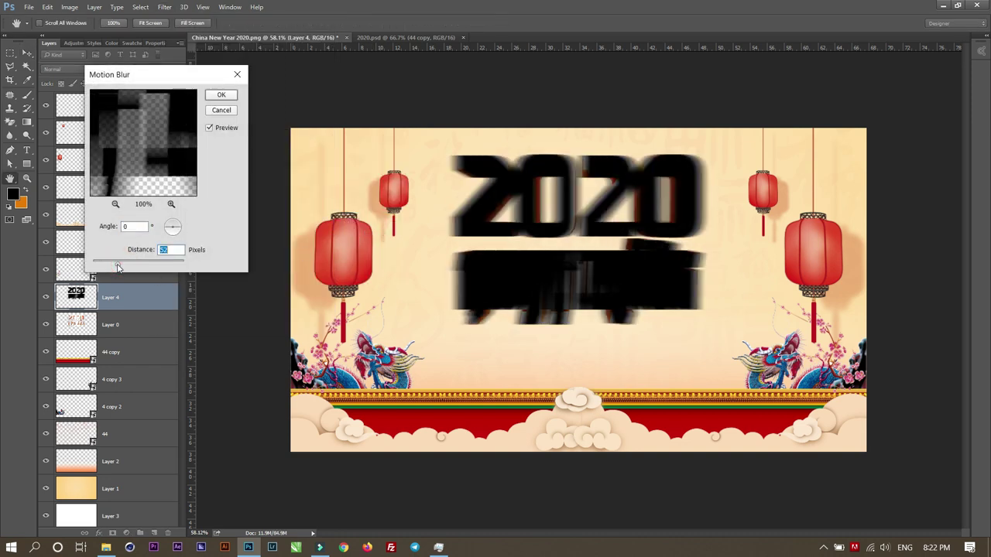
left_click(215, 98)
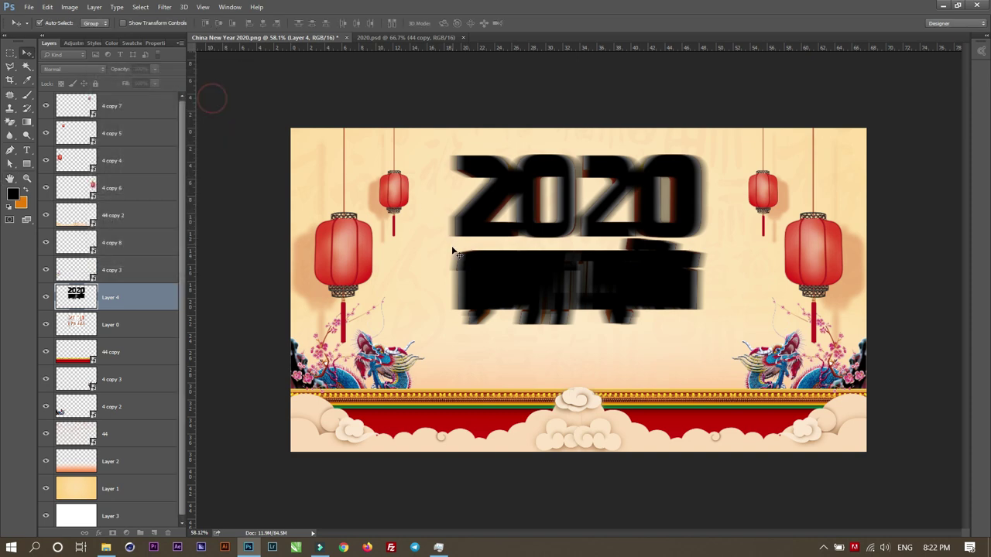
key("ctrl+t")
left_click_drag(579, 156, 578, 289)
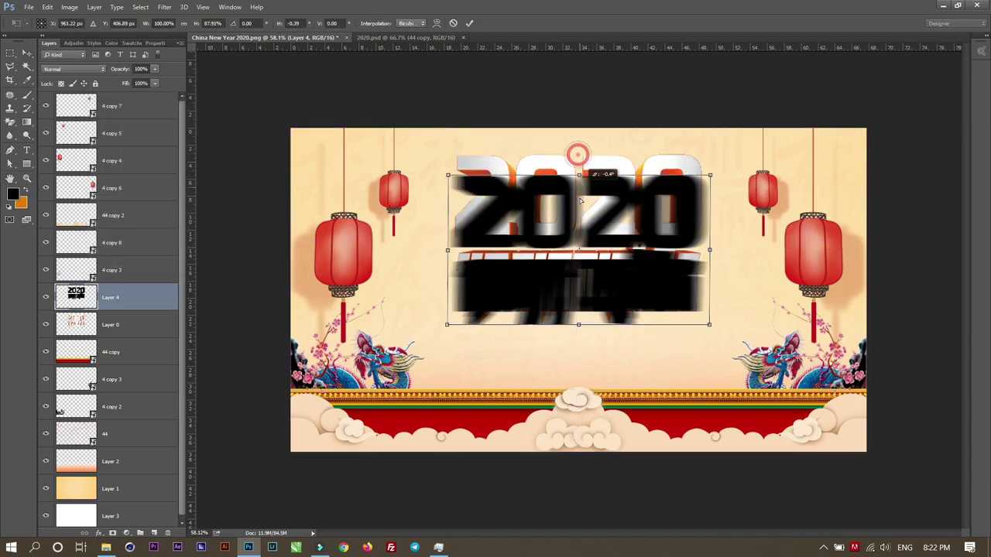
key("Return")
Step: Soften the shadow with Gaussian Blur and move it behind the Layer 0 title
left_click(140, 8)
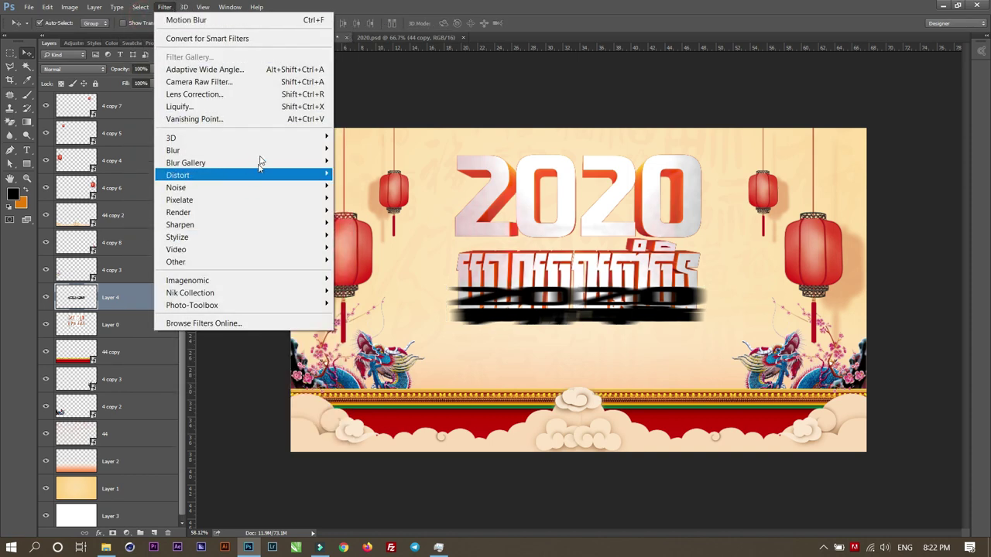
mouse_move(173, 150)
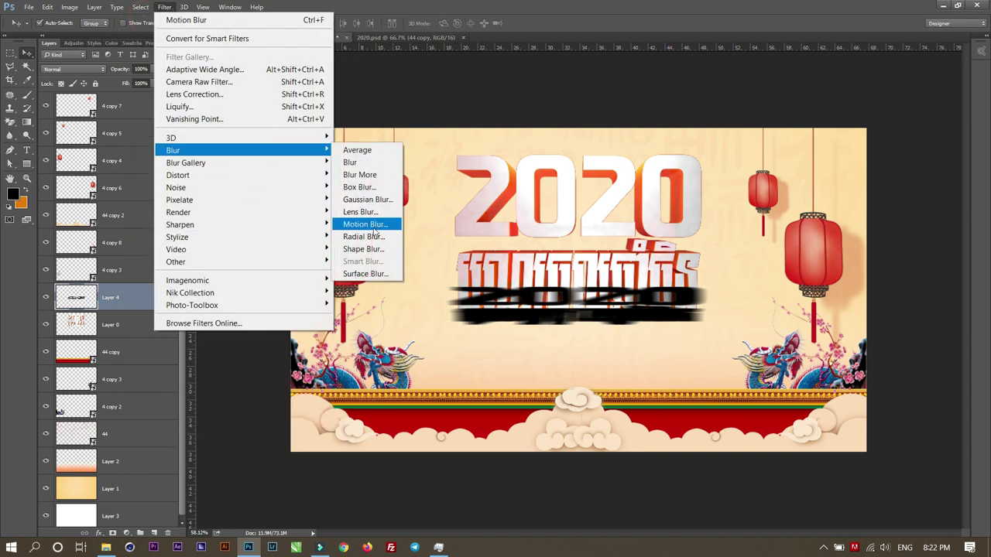
left_click(370, 224)
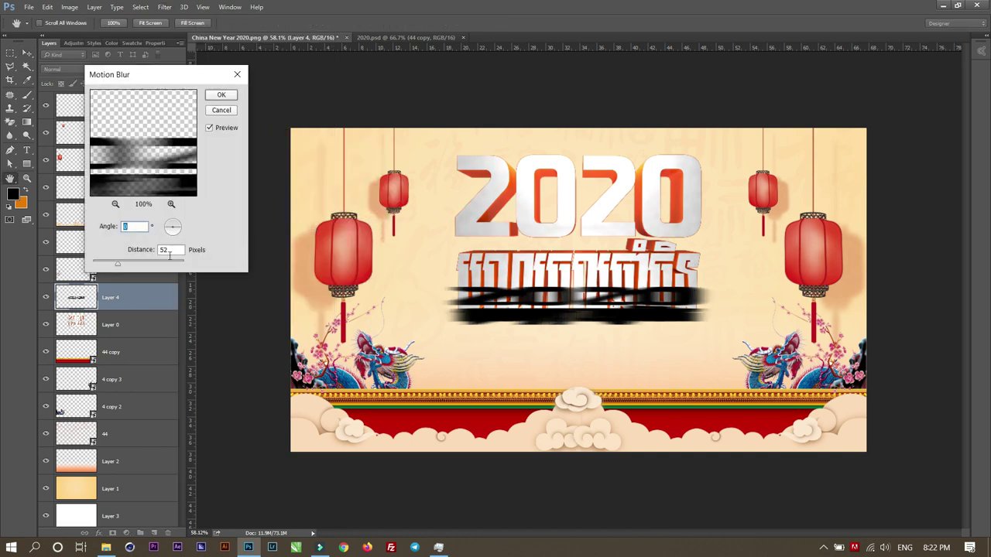
left_click(220, 111)
left_click(164, 7)
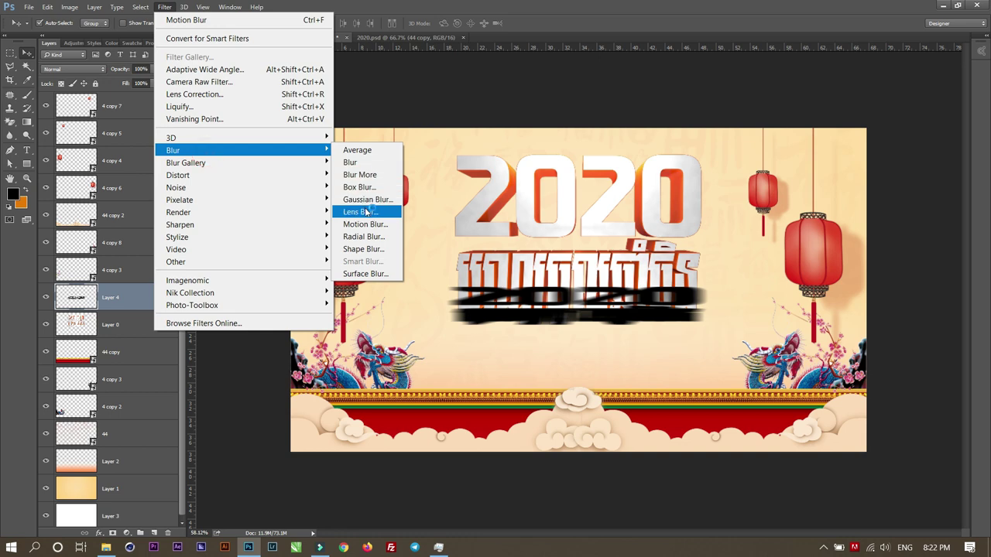
left_click(357, 200)
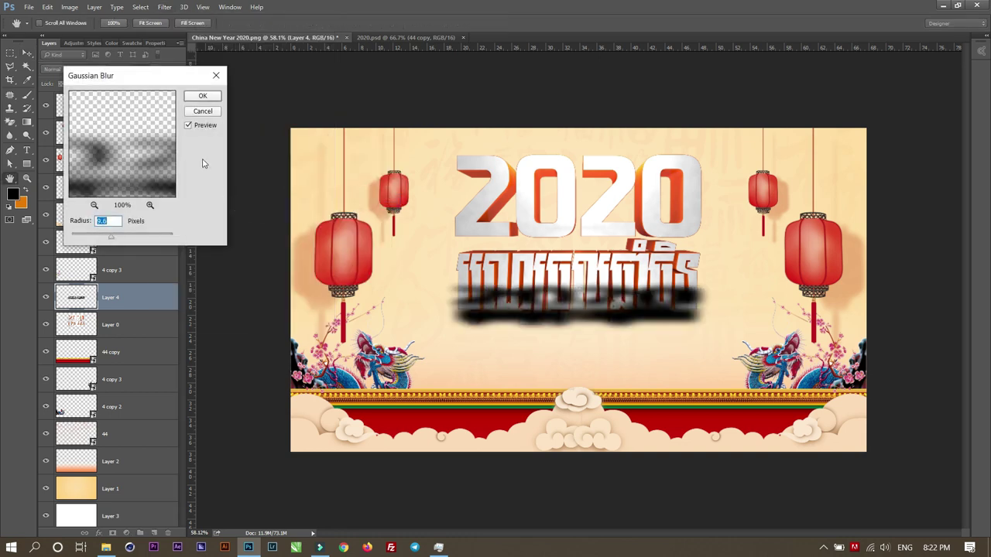
left_click(203, 96)
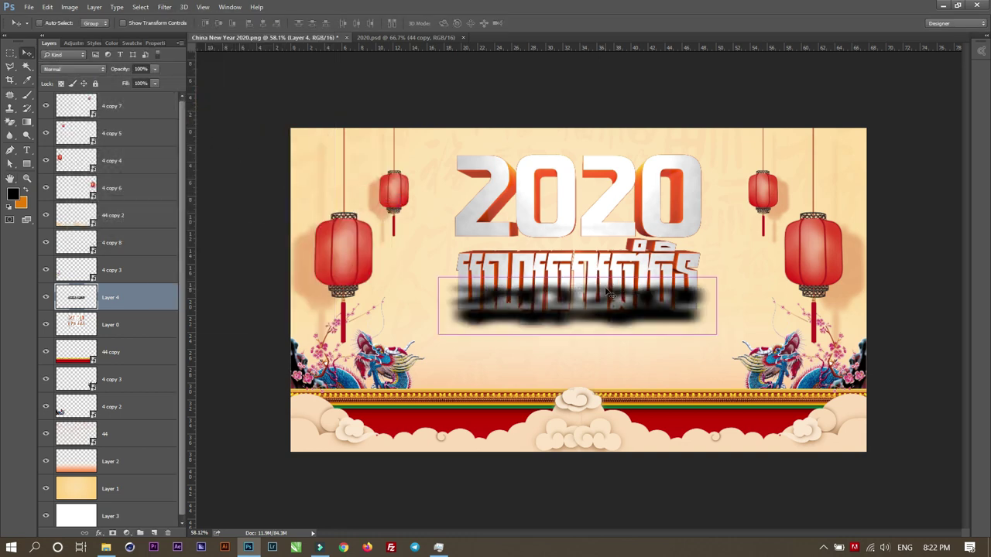
key("ctrl+bracketleft")
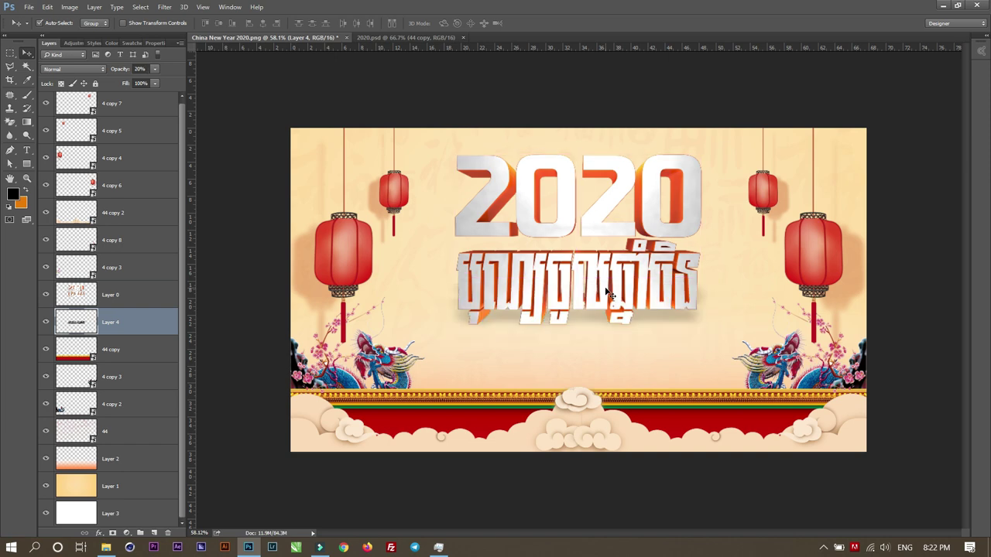
left_click(112, 302)
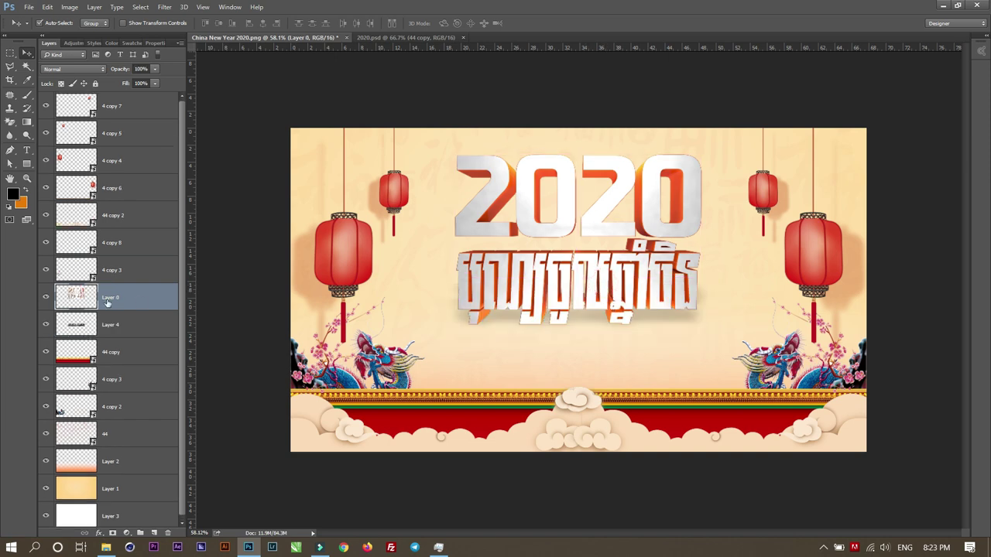
Step: Apply a content-aware fill and a feather to the title's selection, then deselect
left_click(83, 303, "ctrl")
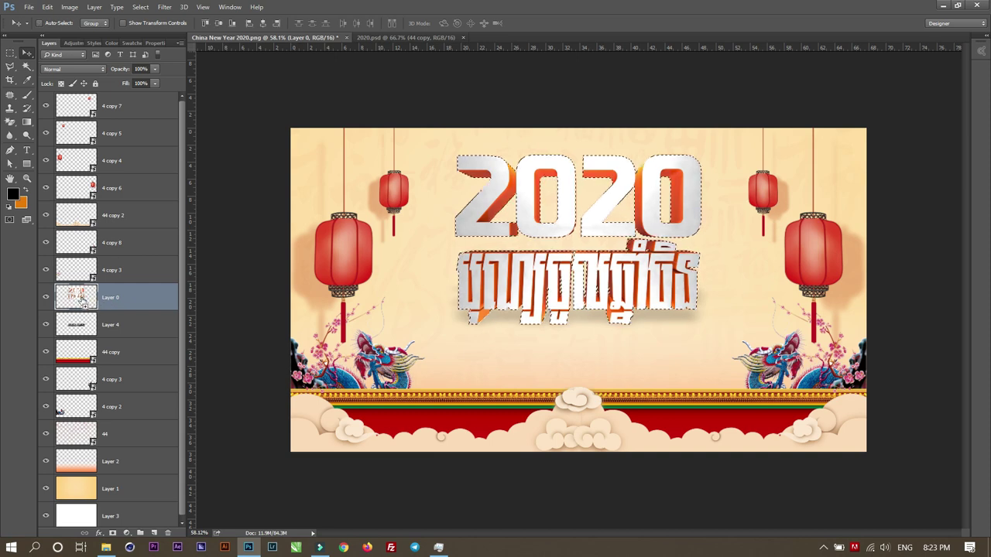
key("shift+F5")
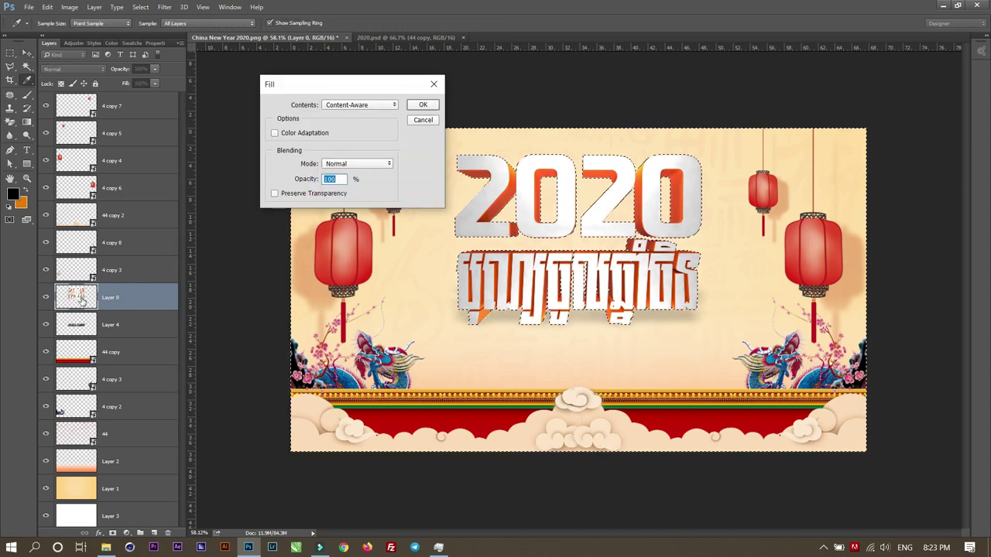
key("Return")
key("shift+F6")
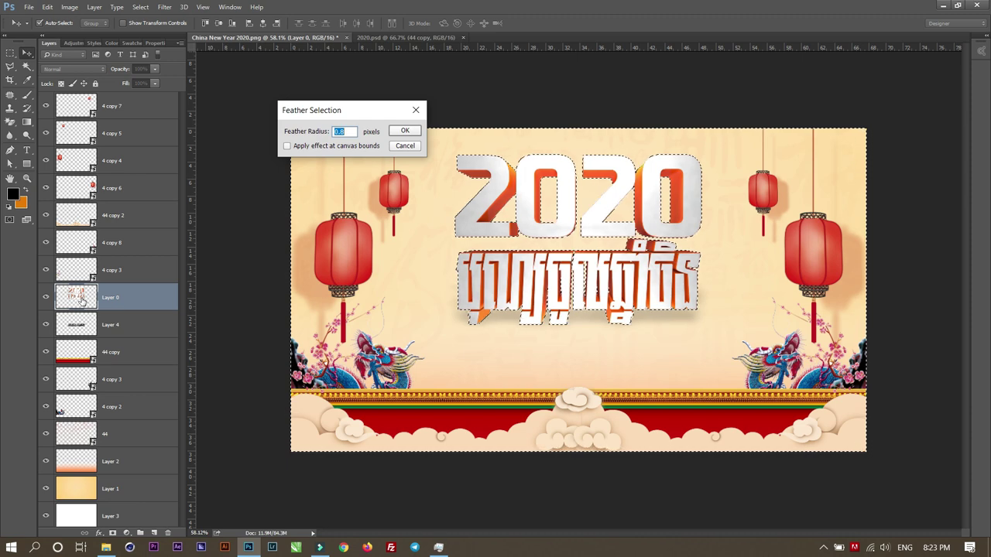
key("Return")
key("ctrl+d")
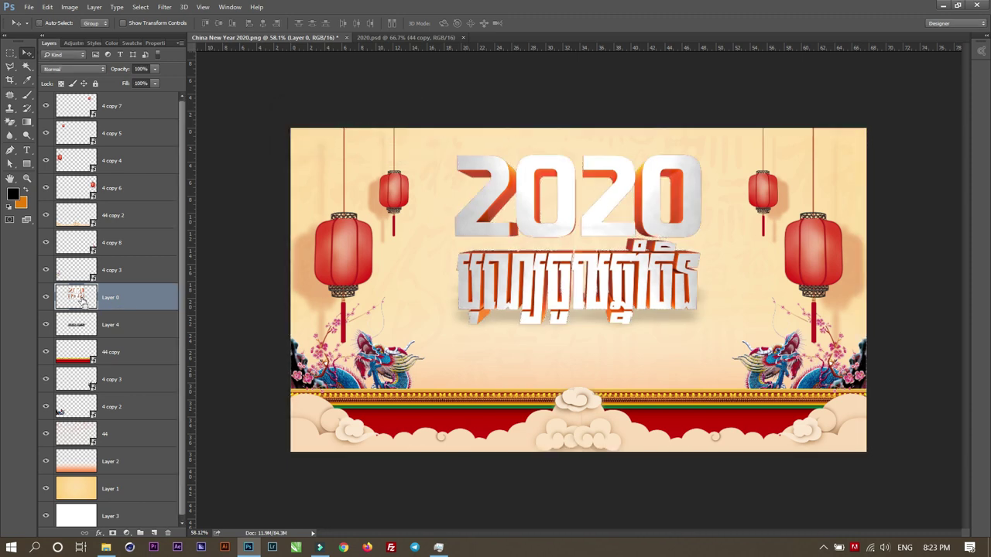
Step: Apply Levels with input values 15, 0.88 and 241 to the title
key("ctrl+l")
left_click_drag(261, 198, 254, 200)
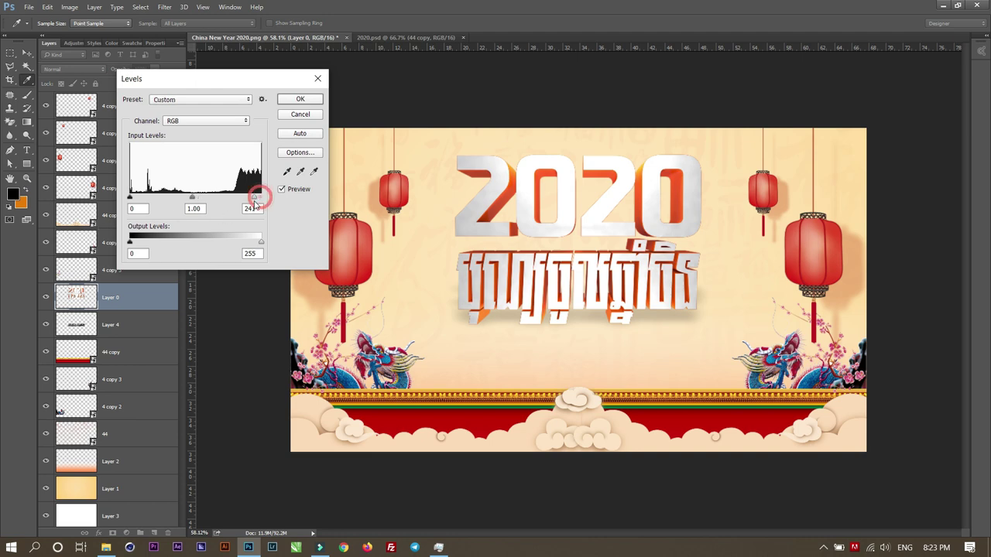
left_click_drag(192, 198, 198, 199)
left_click_drag(130, 198, 138, 199)
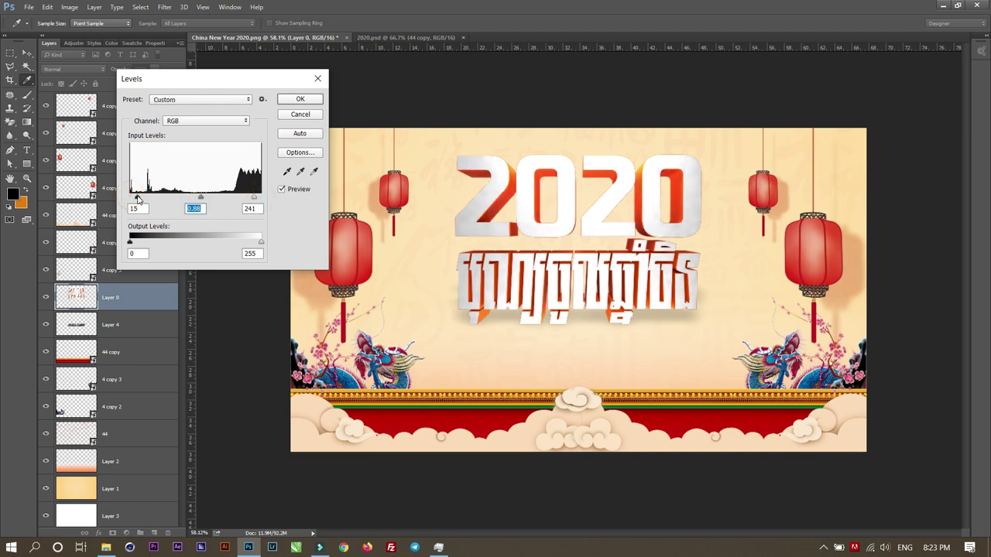
left_click(301, 100)
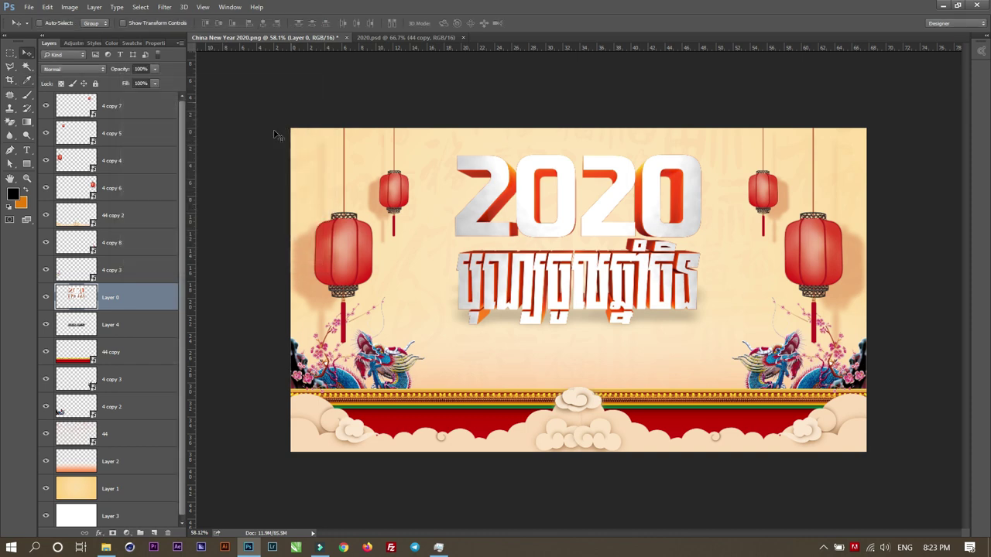
Step: Go up to drive D's Transitions folder and drag Vigand92.ai onto the banner canvas
left_click(105, 548)
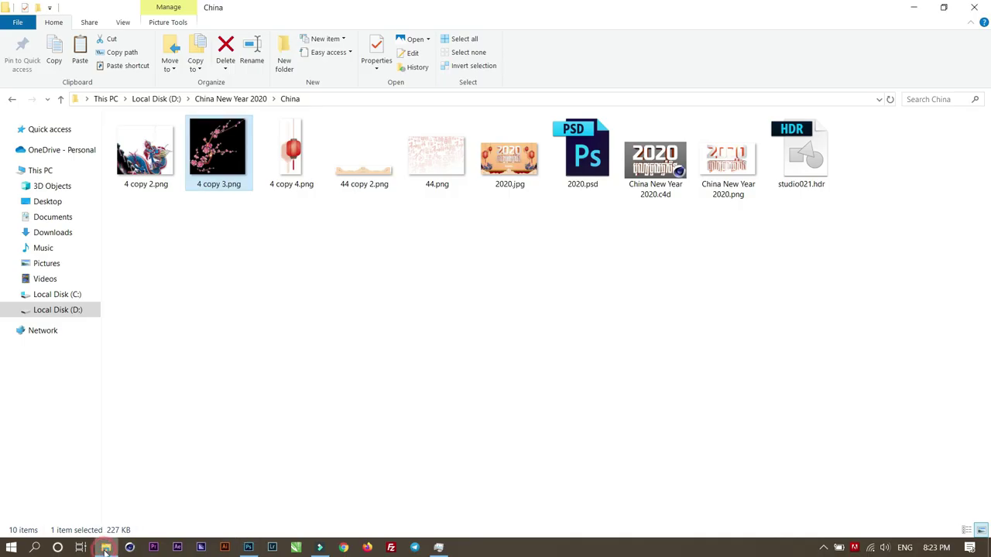
left_click(314, 354)
key("alt+Left")
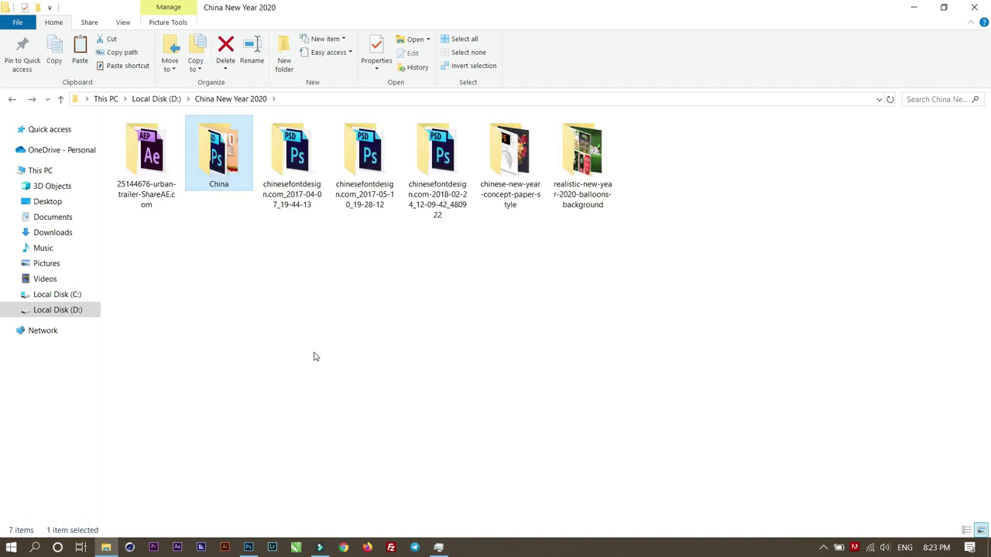
key("alt+Left")
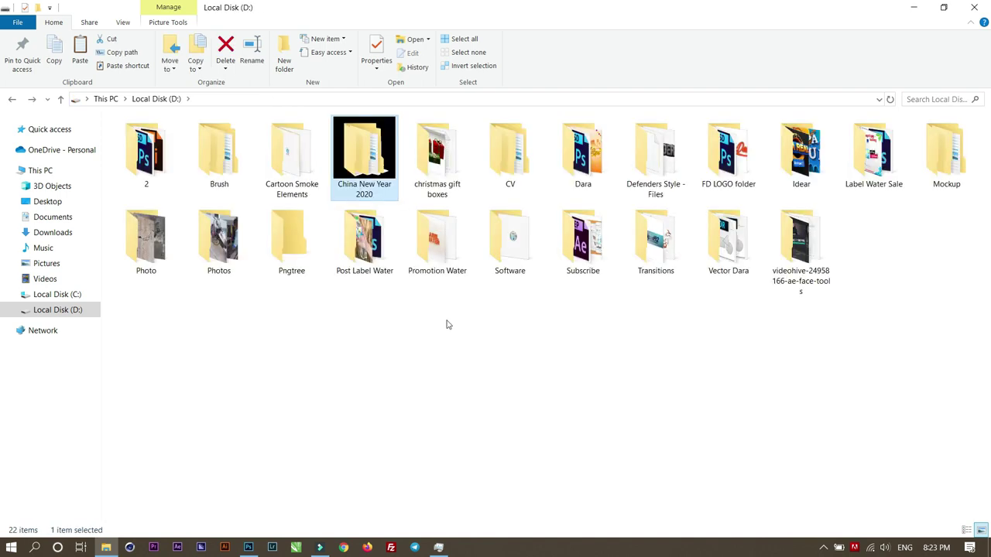
left_click(446, 325)
double_click(660, 246)
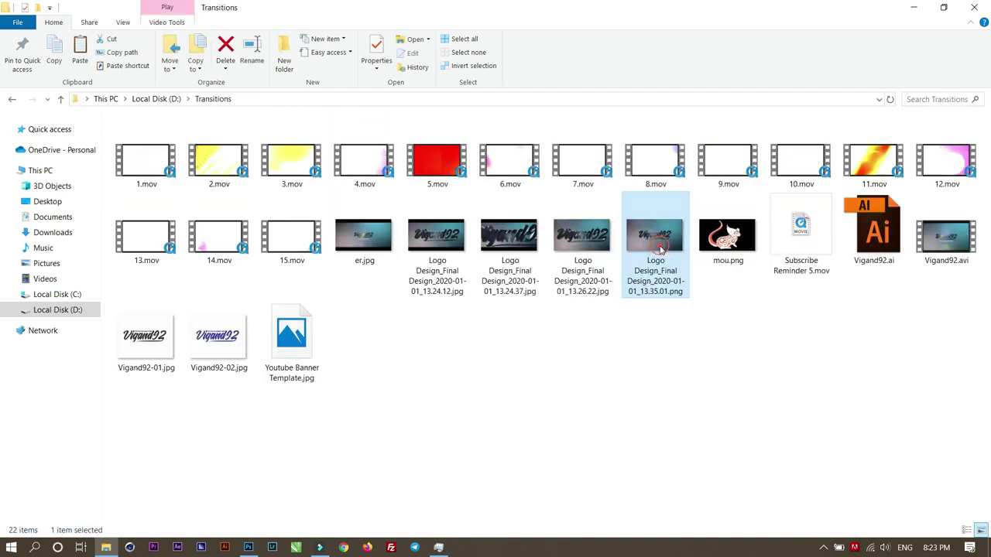
left_click_drag(878, 232, 258, 551)
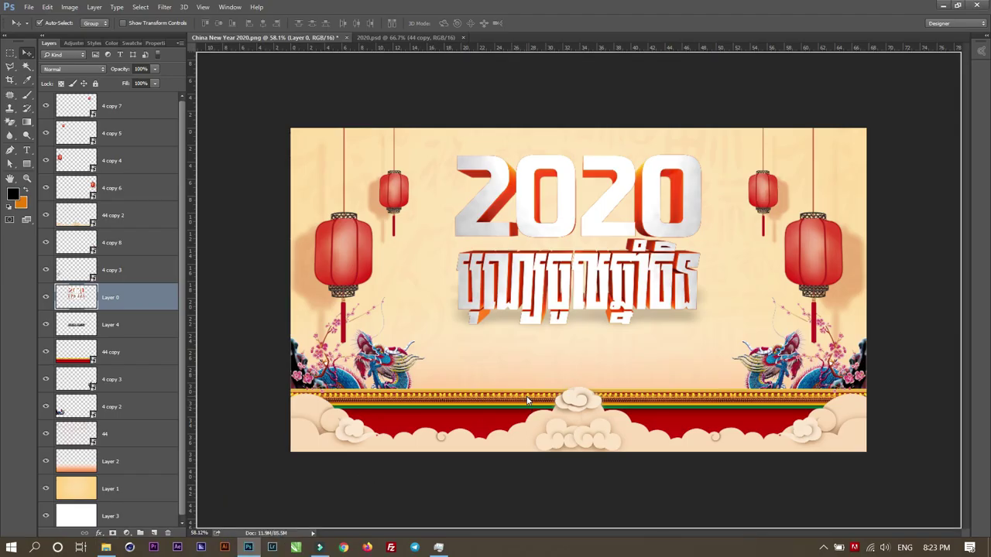
left_click_drag(257, 551, 460, 228)
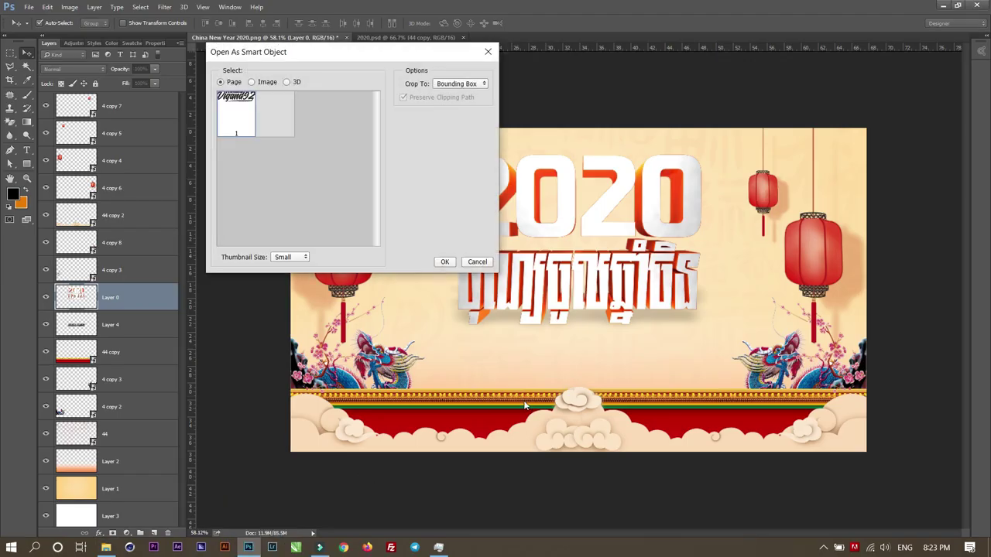
Step: Place the logo's first page below the Khmer title, scaled to about 47%
double_click(225, 106)
left_click_drag(569, 290, 578, 352)
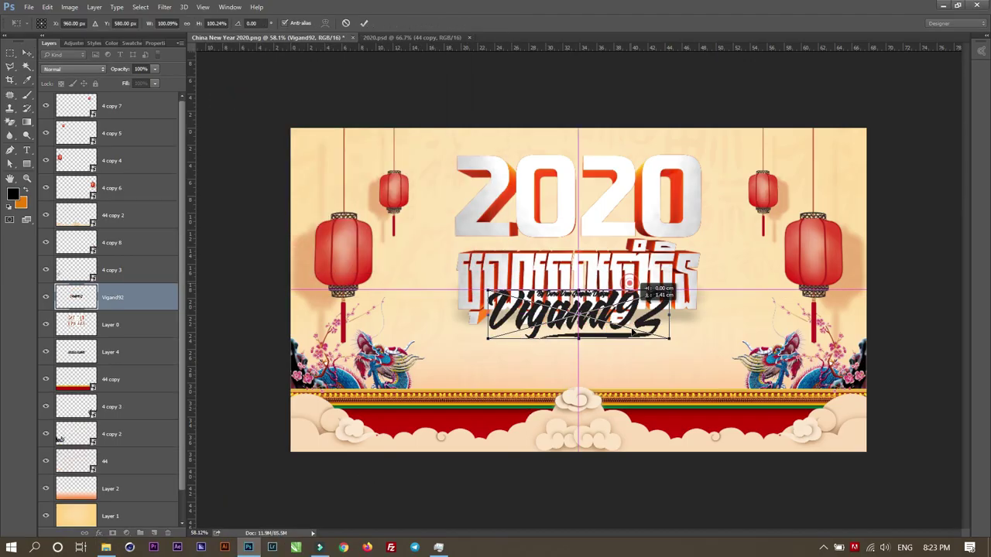
left_click_drag(668, 326, 622, 339)
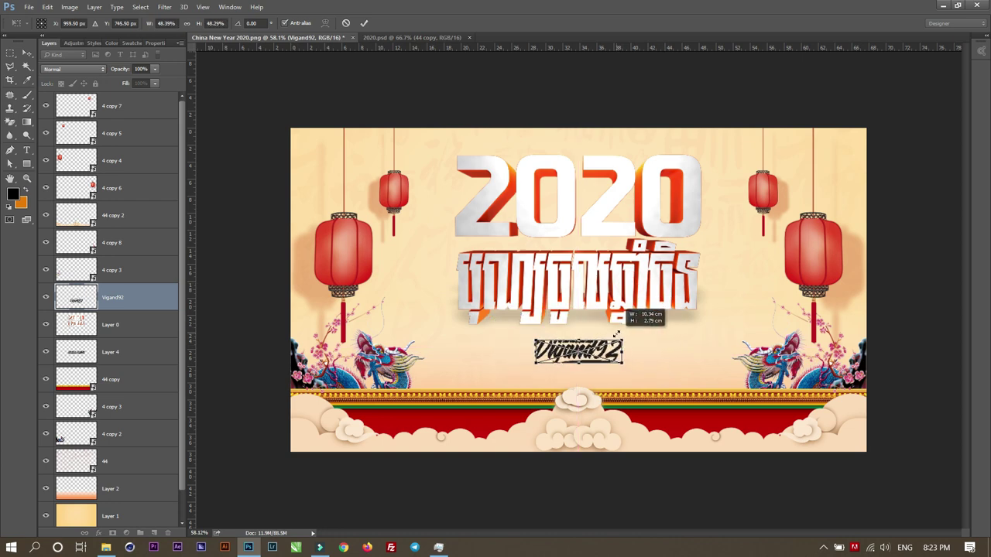
key("Return")
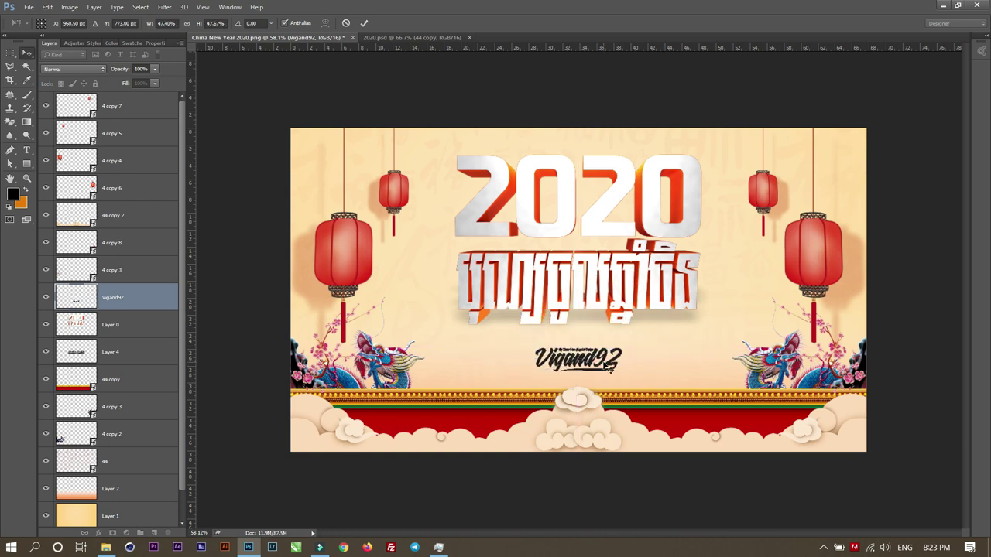
Step: Give the Vigand92 logo a white (#ffffff) Color Overlay effect
left_click(100, 533)
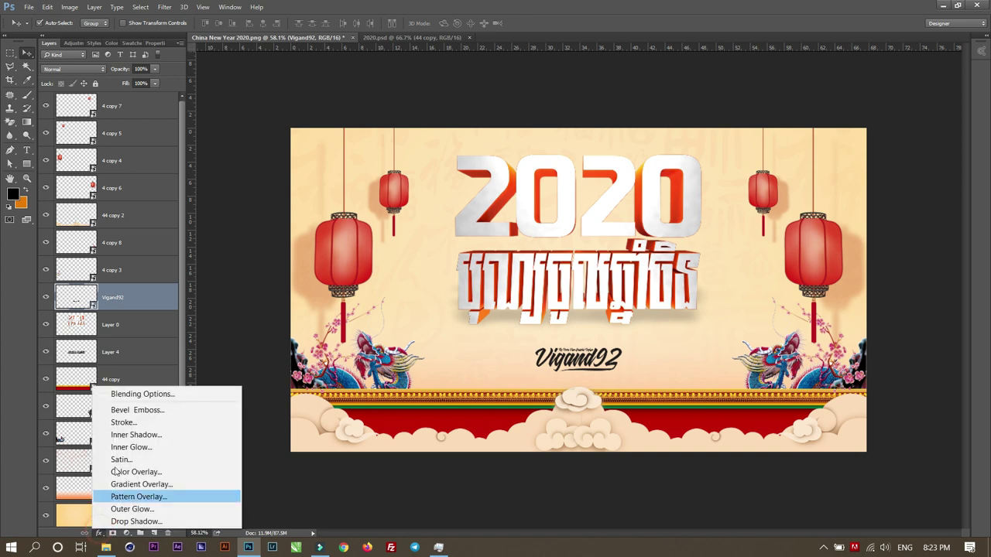
left_click(169, 333)
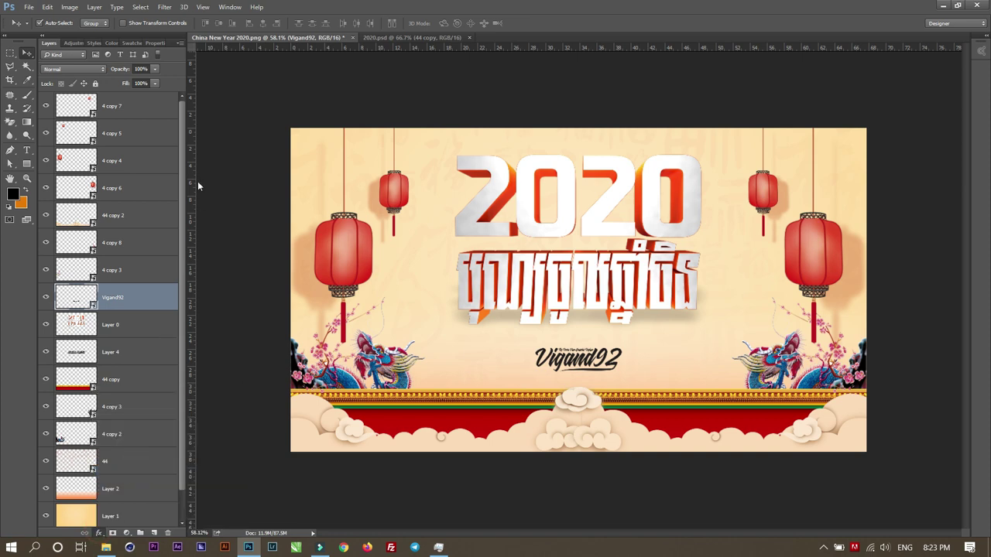
left_click(306, 92)
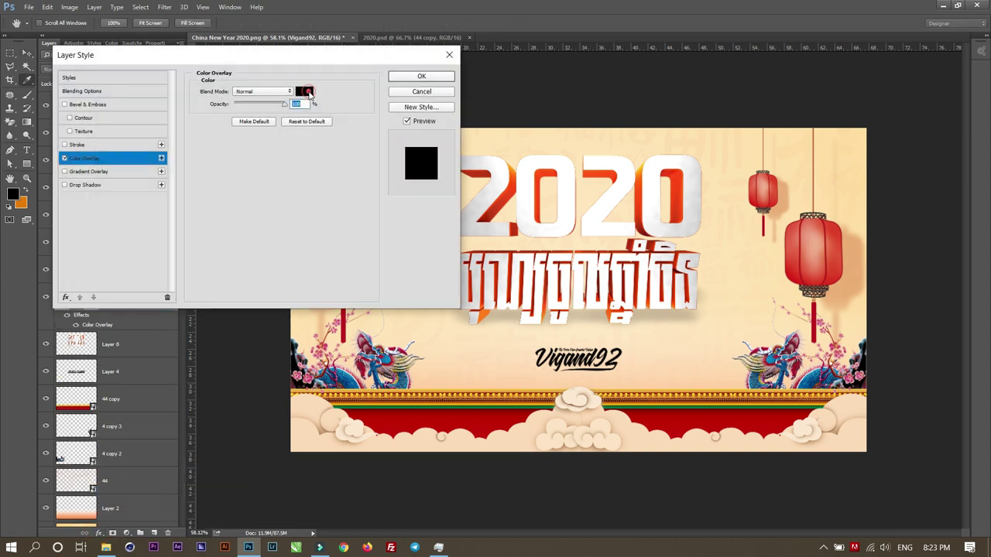
left_click_drag(127, 214, 30, 178)
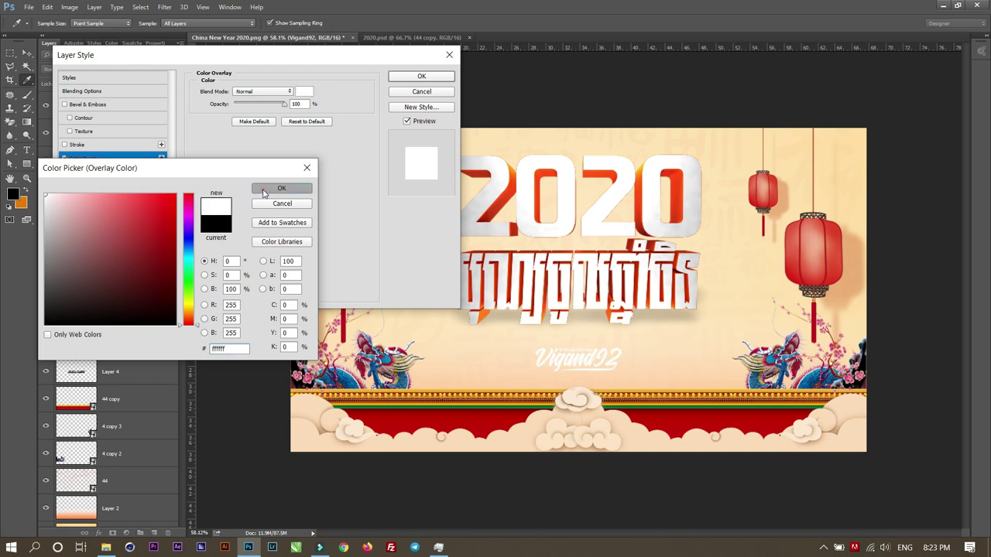
left_click(263, 193)
left_click(414, 79)
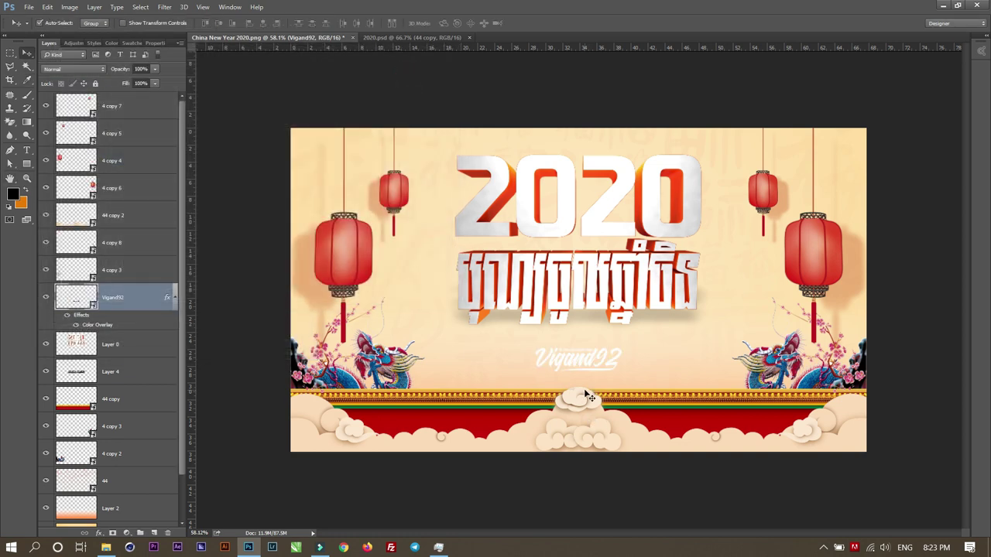
left_click(117, 511)
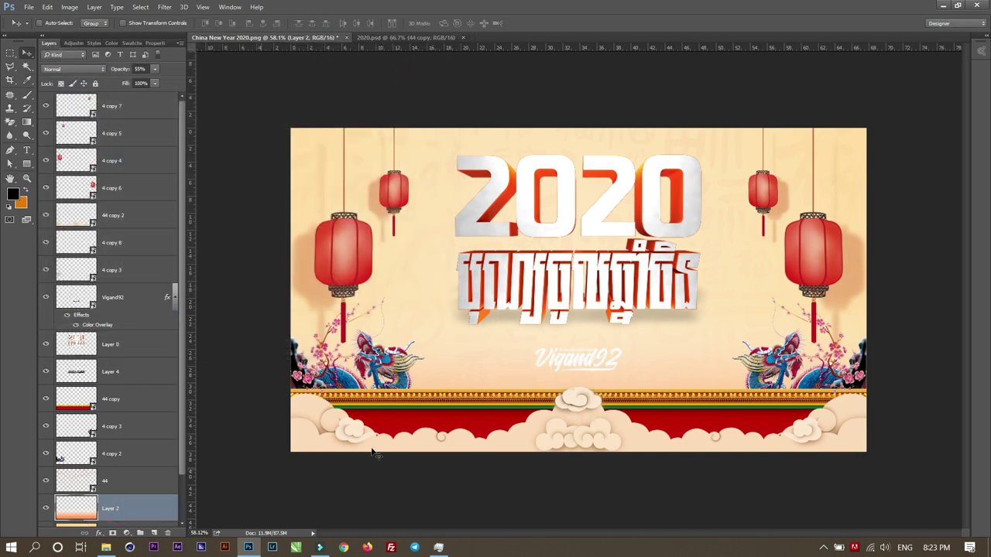
Step: Stretch gradient Layer 2 upward to about 208% height and set its opacity to 85%
key("ctrl+t")
left_click_drag(582, 289, 587, 138)
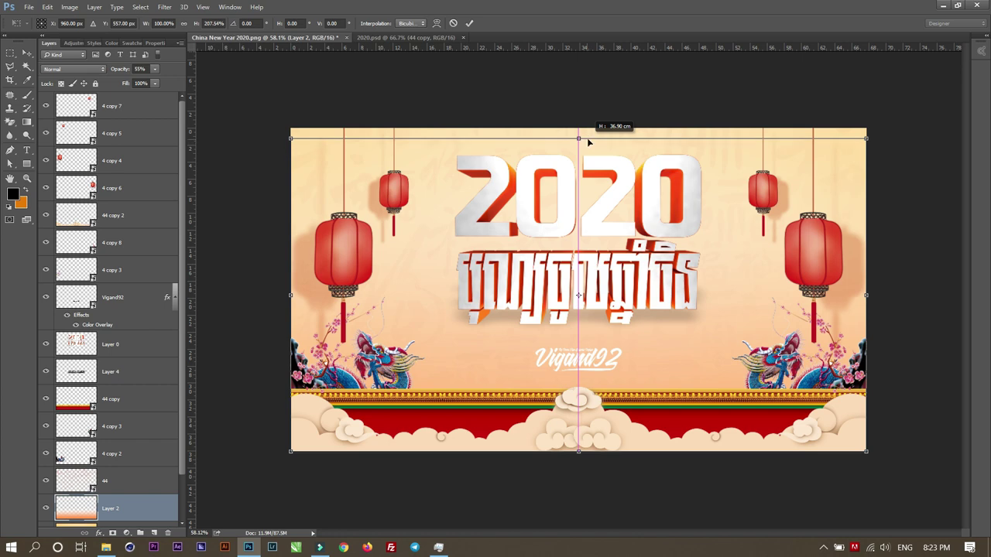
key("Return")
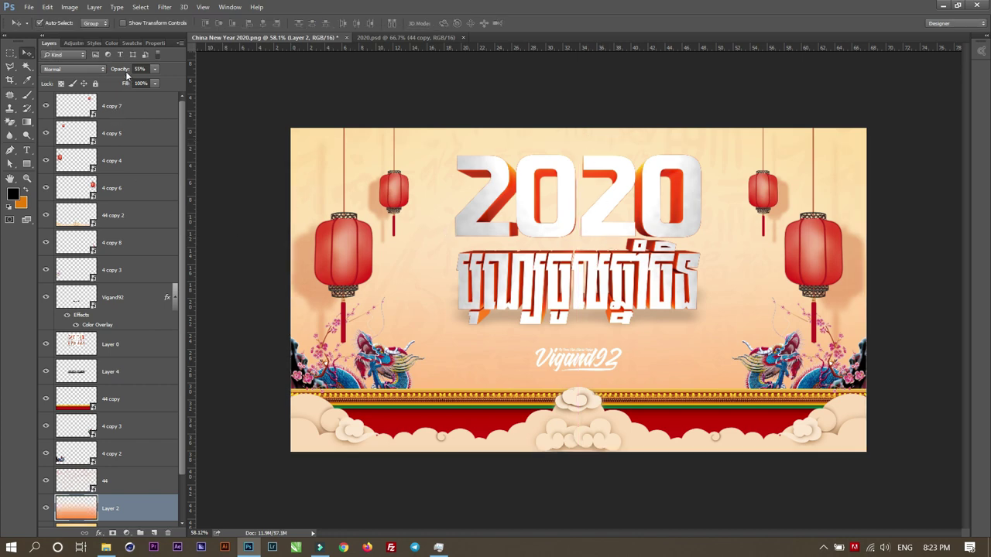
left_click(122, 71)
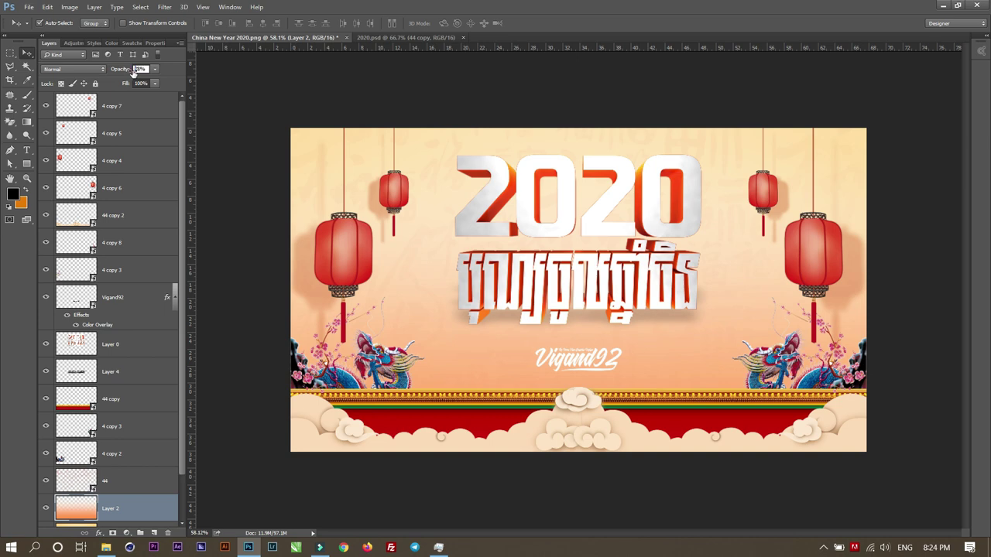
type("85")
key("Return")
left_click(127, 534)
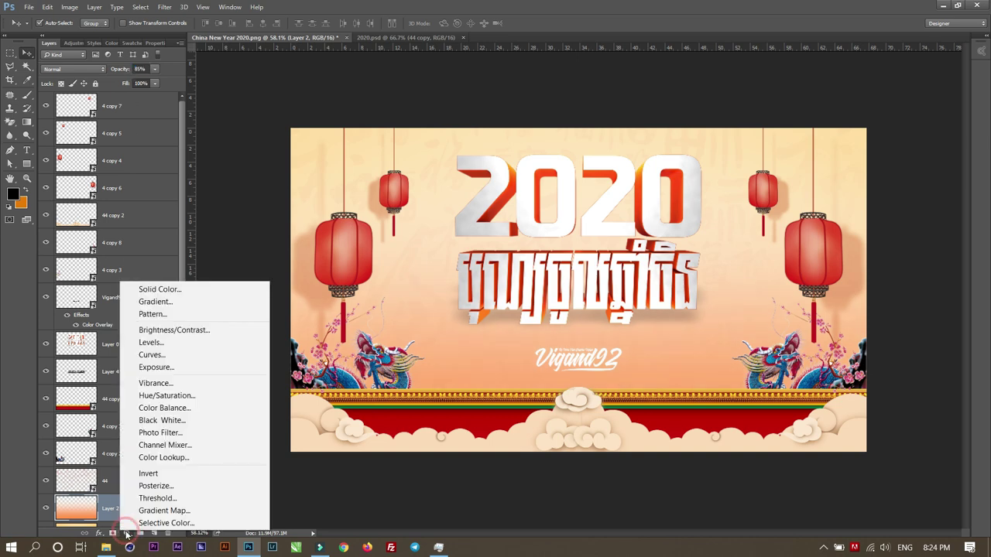
Step: Add a Curves layer above 4 copy 7 with S-curve points at 202/190 and 48/46
left_click(113, 148)
left_click(120, 116)
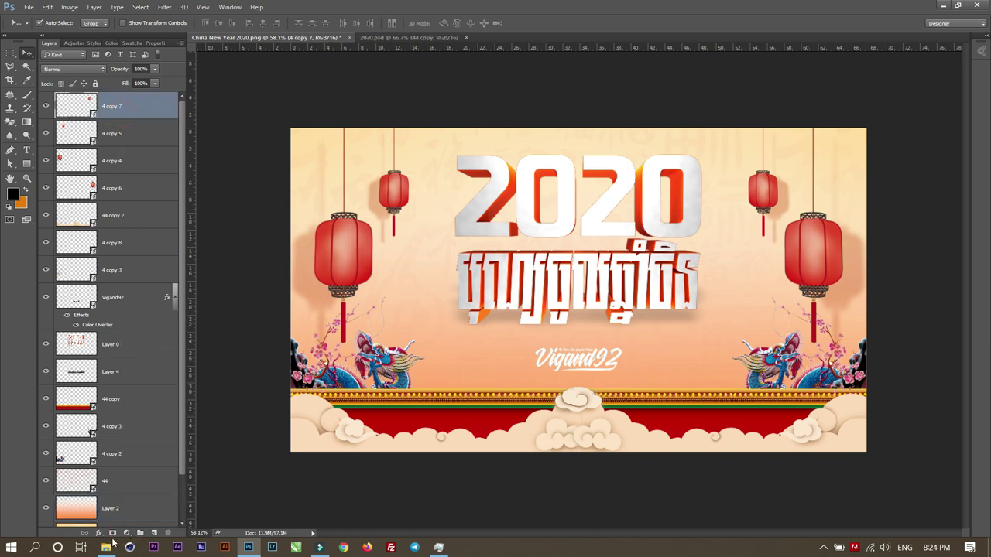
left_click(126, 533)
left_click(209, 356)
left_click(140, 121)
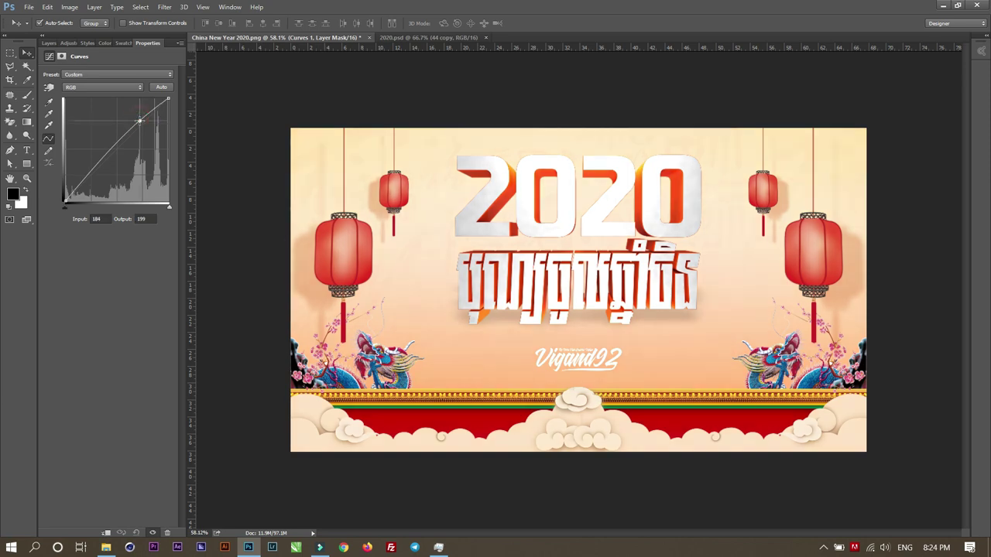
left_click_drag(89, 175, 83, 186)
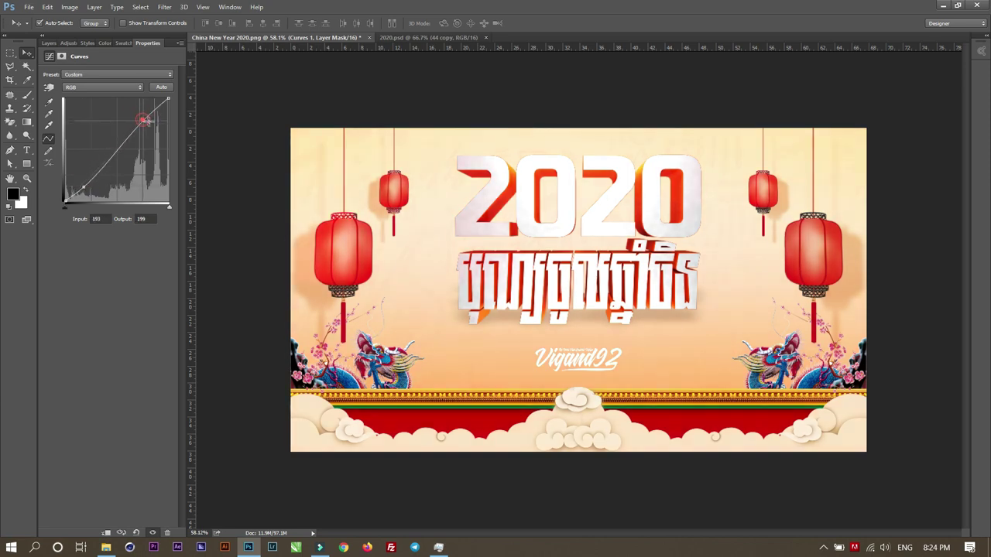
left_click_drag(141, 121, 147, 124)
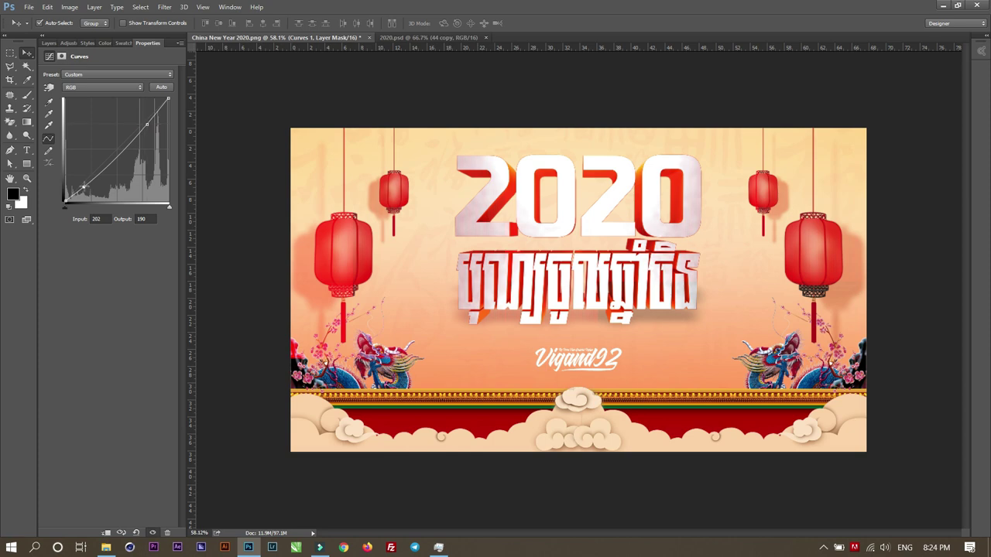
left_click_drag(82, 187, 85, 181)
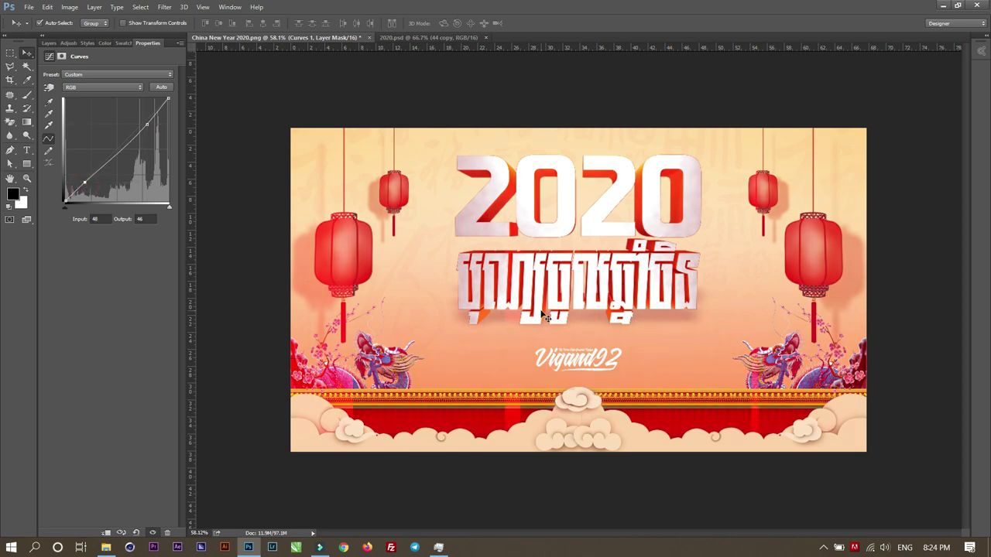
scroll(544, 318, "up", 1)
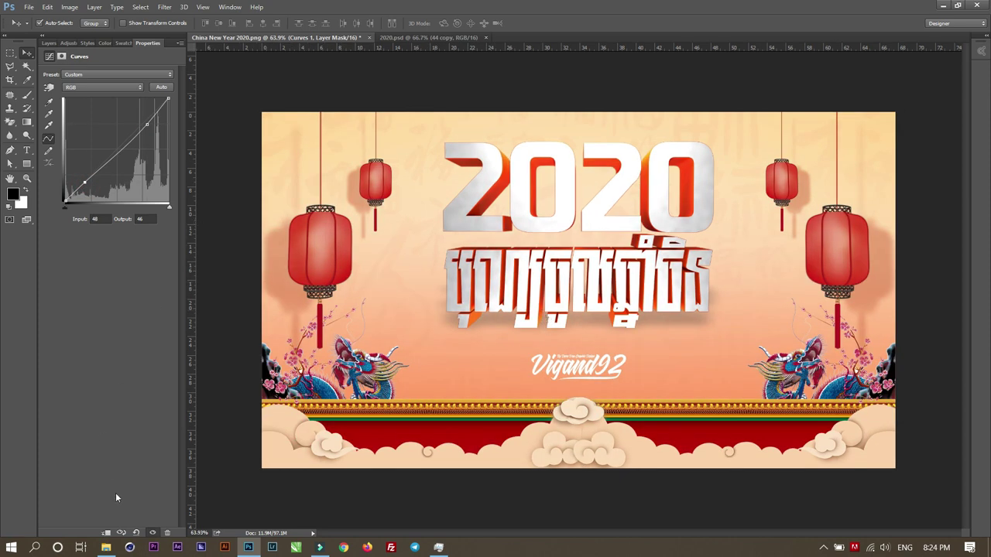
left_click(48, 44)
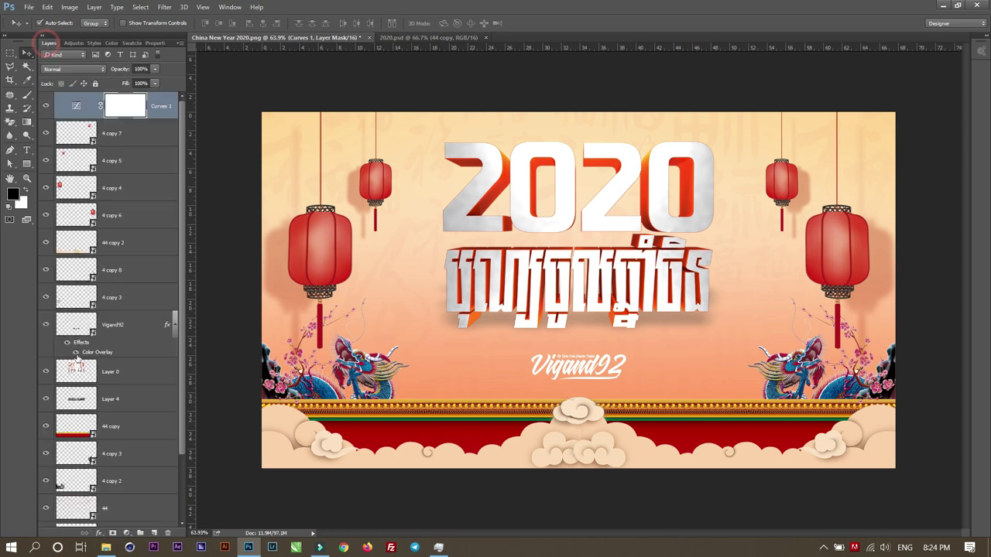
left_click(127, 533)
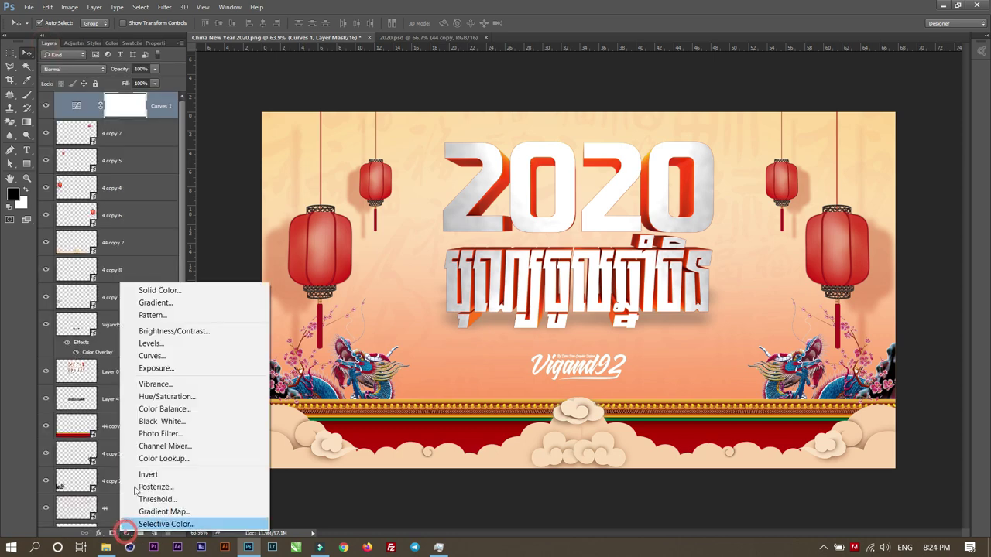
Step: Add a Hue/Saturation adjustment layer on top of the banner with Hue -11 and Saturation +14
left_click(200, 397)
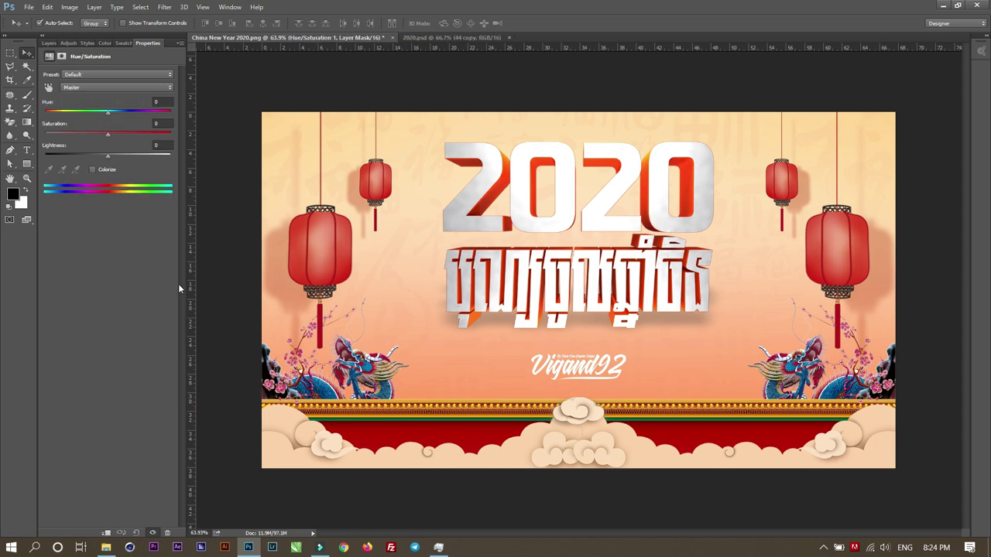
left_click_drag(107, 113, 102, 116)
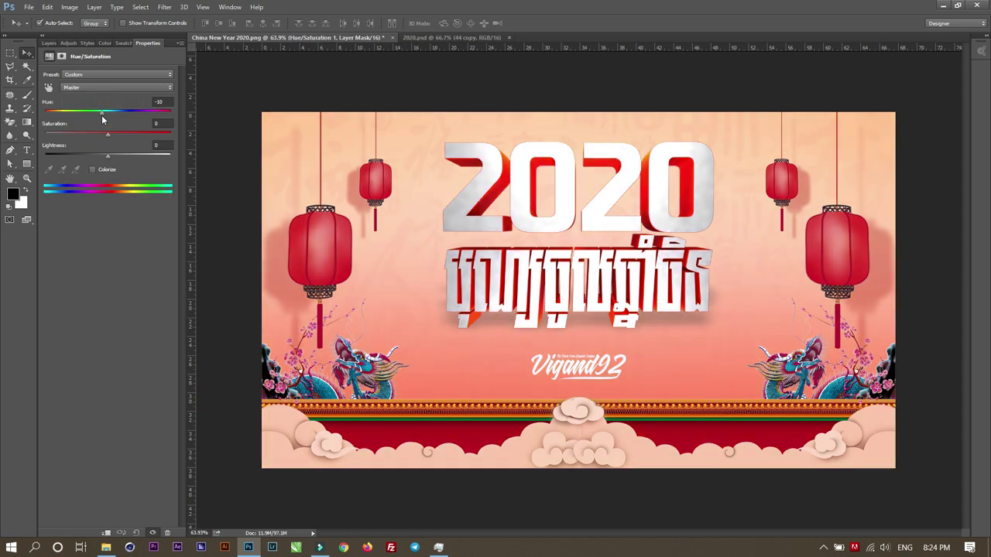
mouse_move(108, 134)
left_mouse_down()
mouse_move(116, 137)
mouse_move(105, 110)
mouse_move(117, 138)
left_mouse_up()
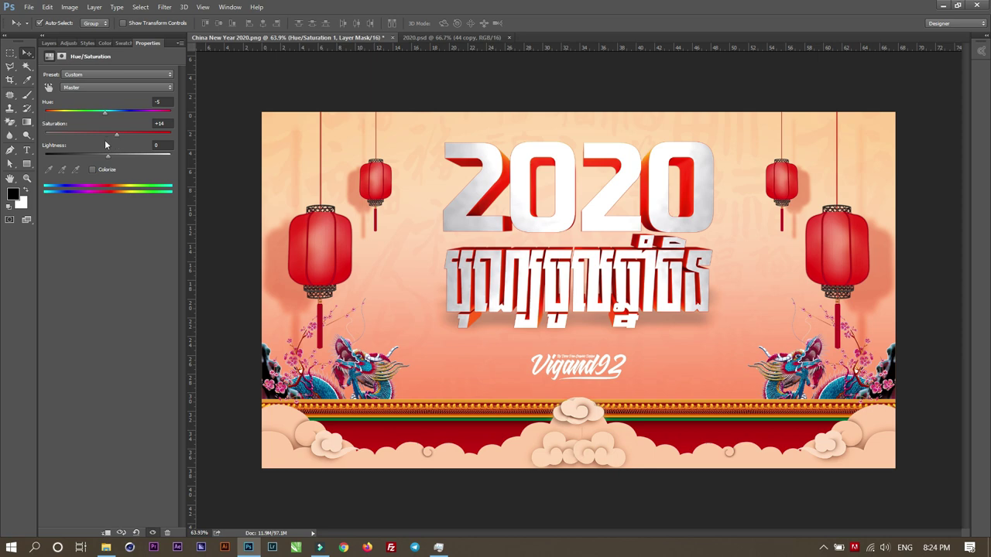
left_click_drag(106, 113, 103, 113)
left_click_drag(101, 116, 98, 117)
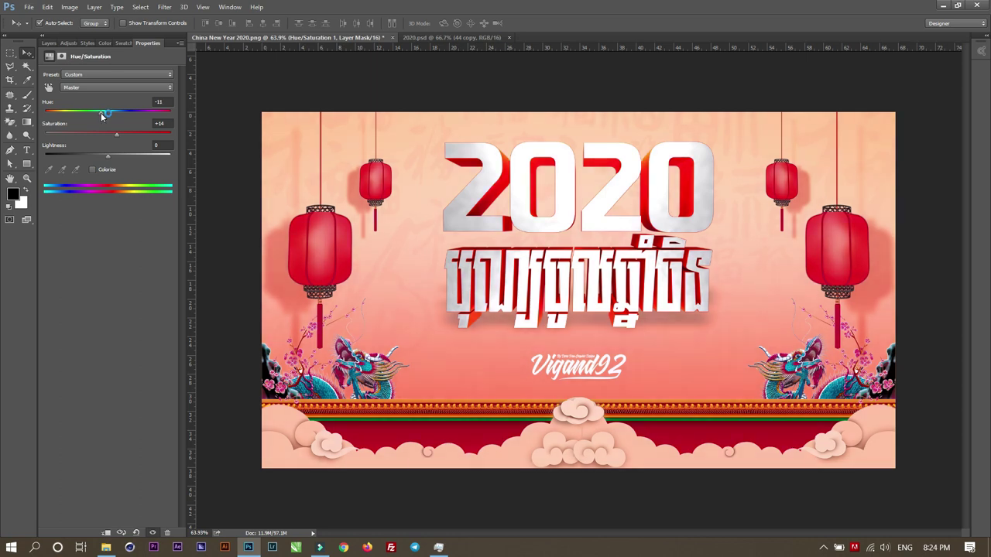
left_click(48, 43)
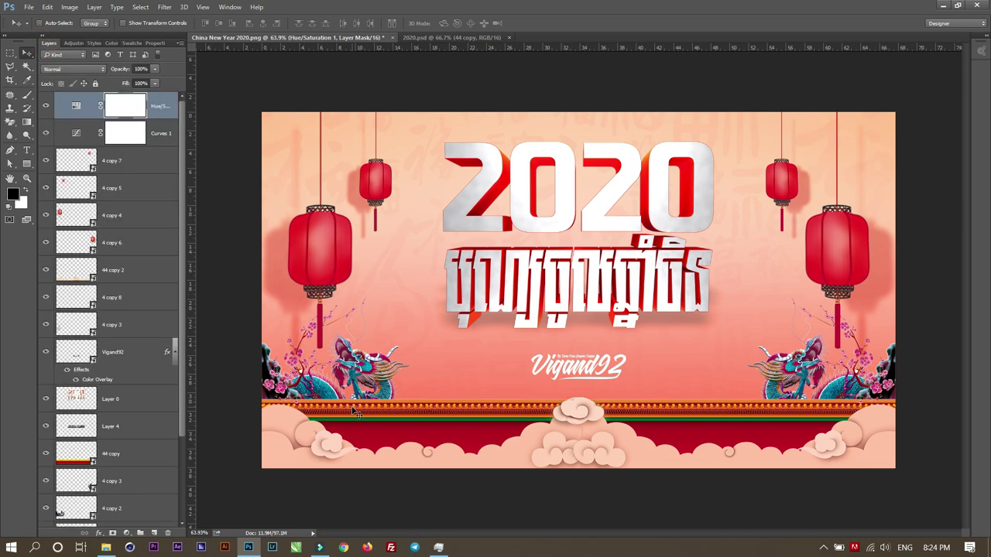
scroll(357, 416, "up", 1)
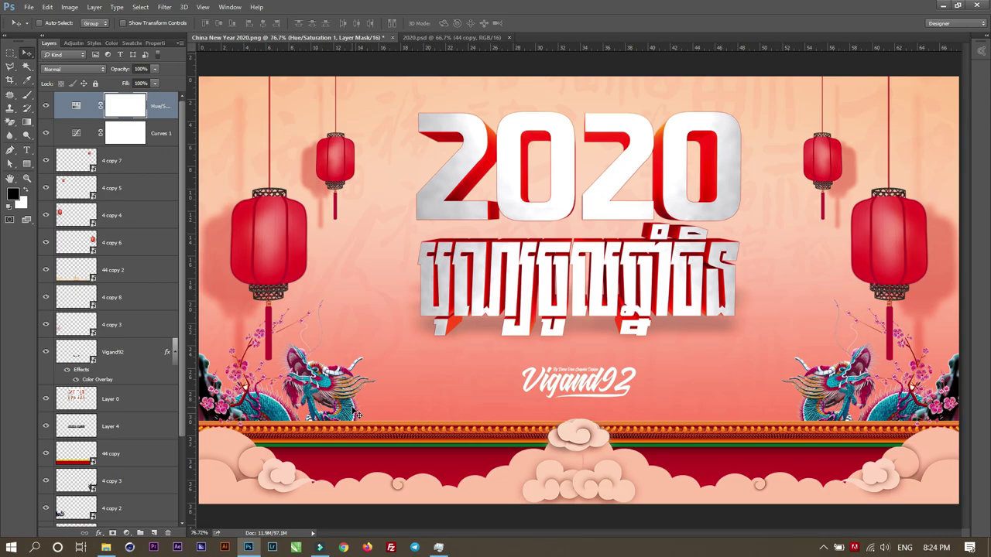
Step: Save the banner as China New Year 2020.psd, accepting the compatibility prompt
key("ctrl+shift+s")
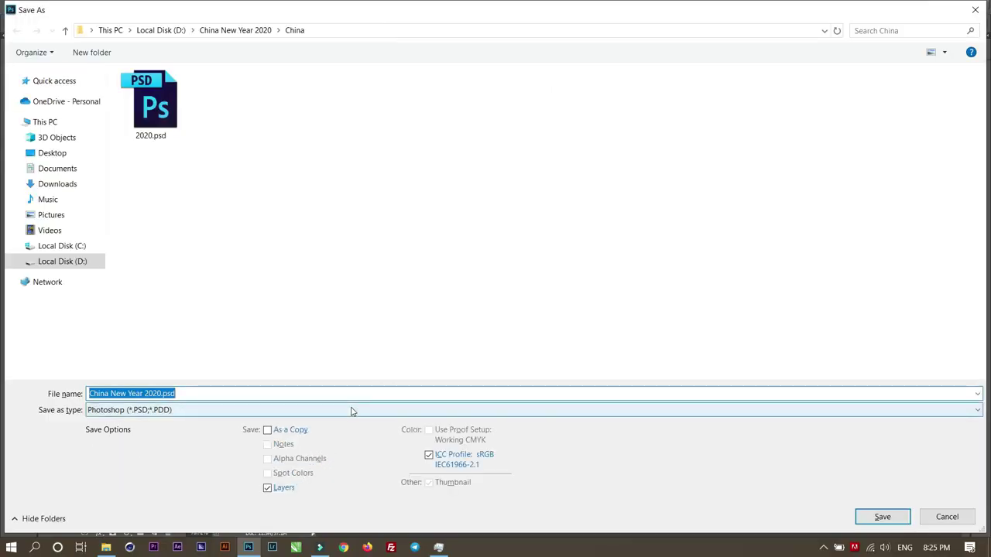
key("Return")
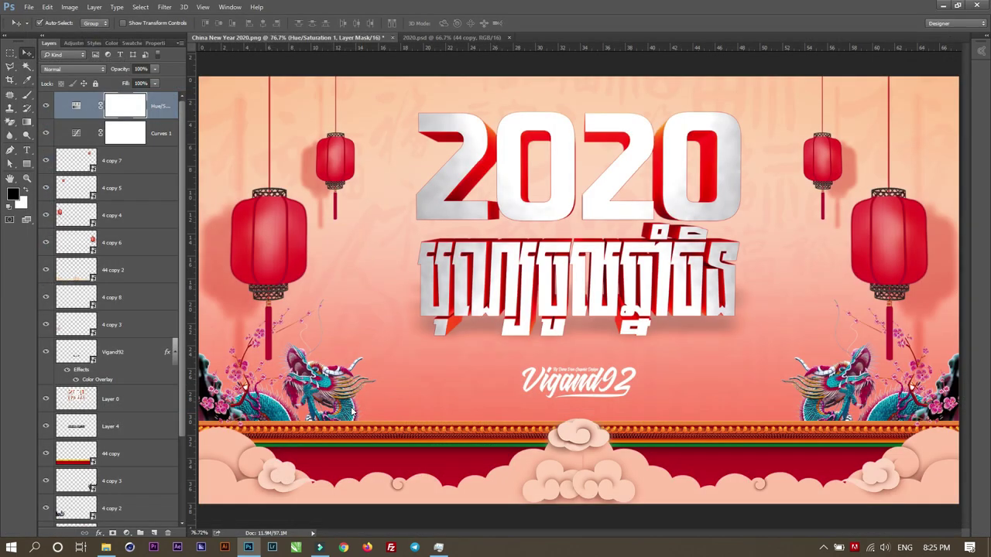
key("Return")
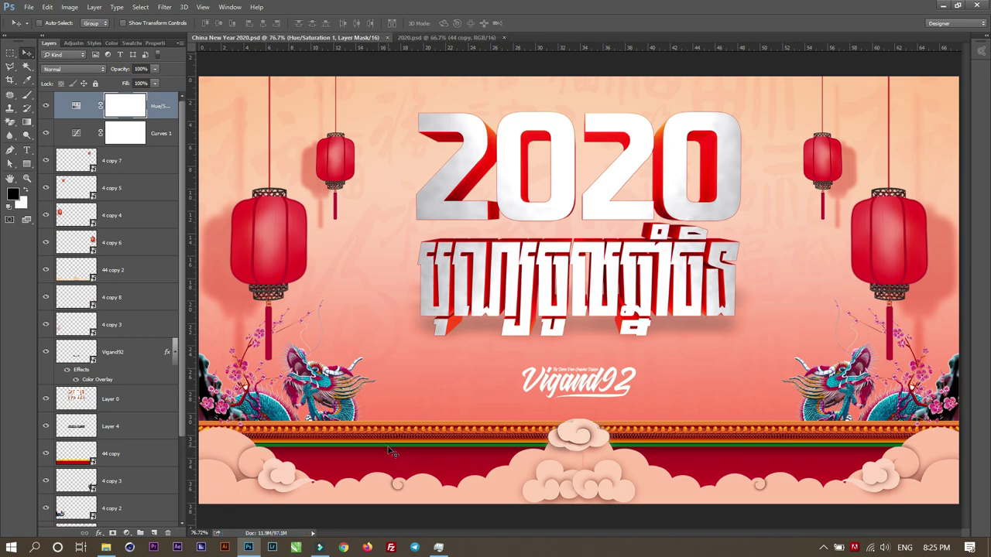
Step: Save a JPEG copy of the banner, accepting the default JPEG quality options
key("ctrl+shift+s")
left_click(155, 410)
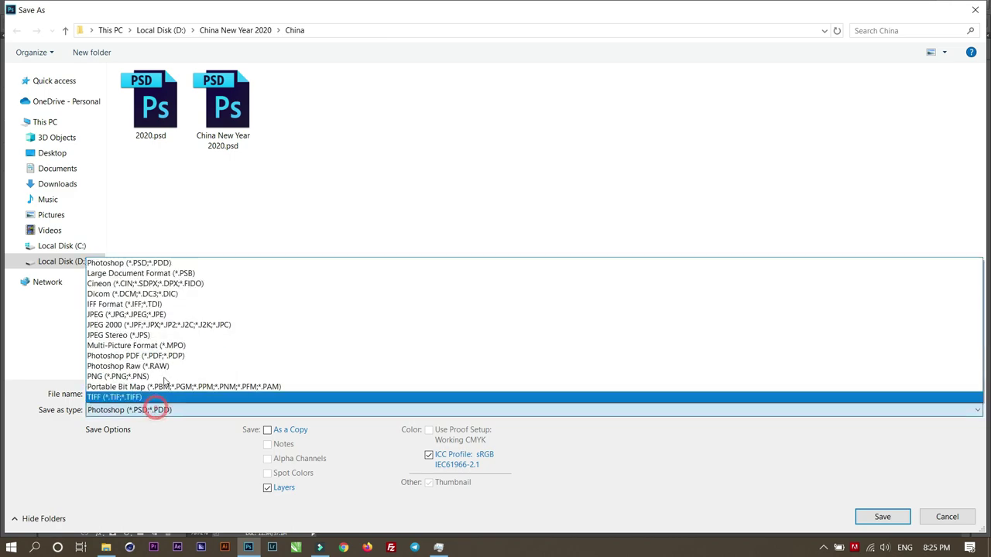
left_click(166, 314)
key("Return")
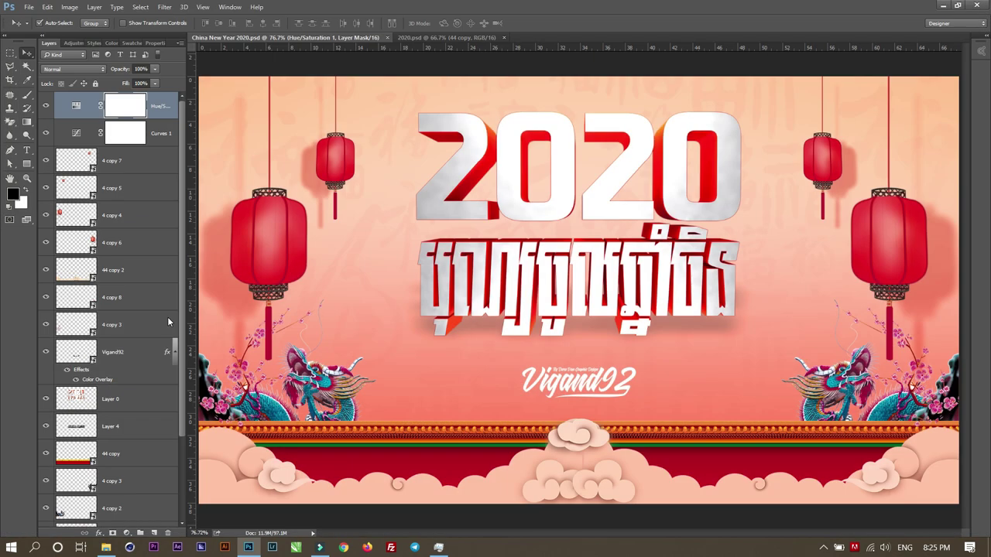
key("Return")
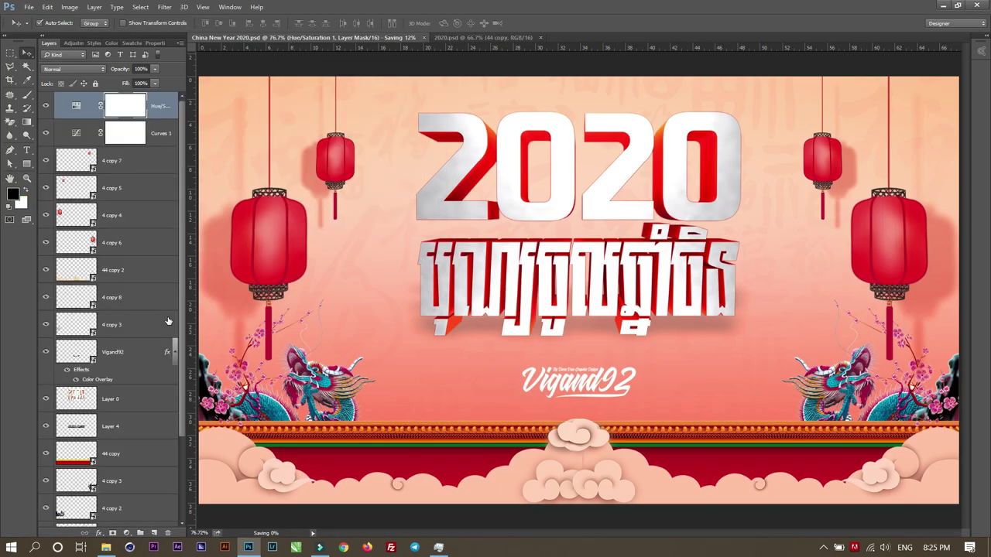